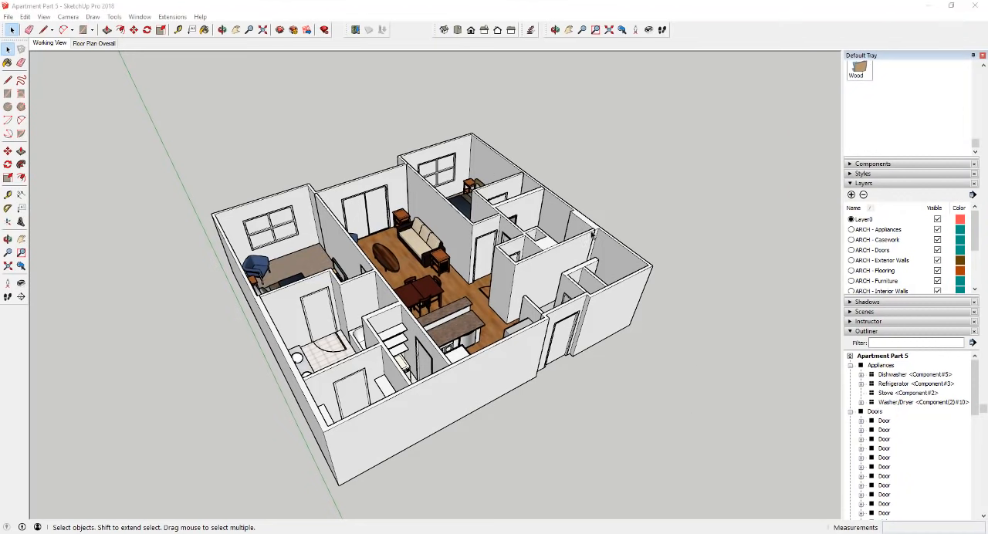
- Collapse the Appliances, Doors, Furniture, Interior Walls, Kitchen Cabinets, Plumbing Fixtures and Windows groups in the Outliner
{"action": "left_click", "coordinate": [851, 413]}
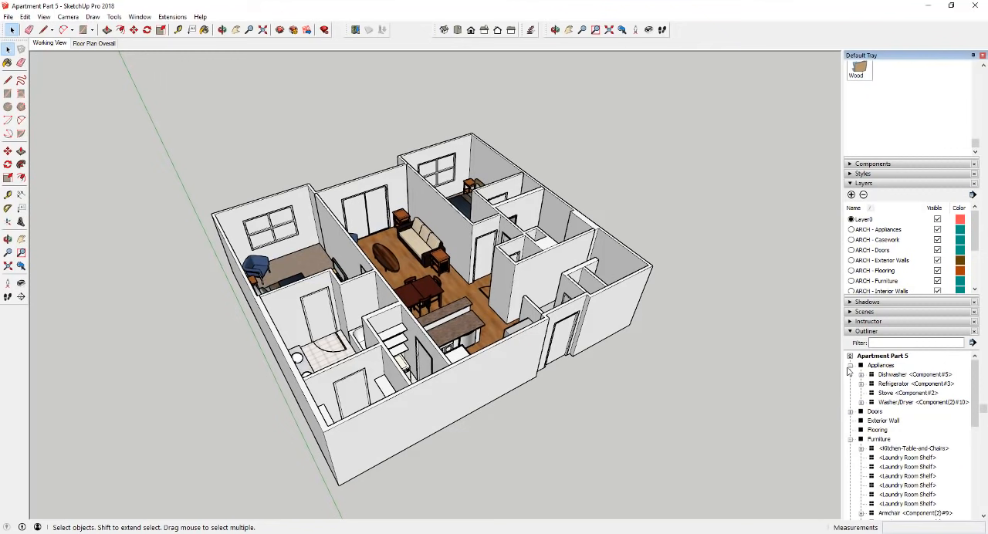
{"action": "left_click", "coordinate": [851, 366]}
{"action": "left_click", "coordinate": [851, 403]}
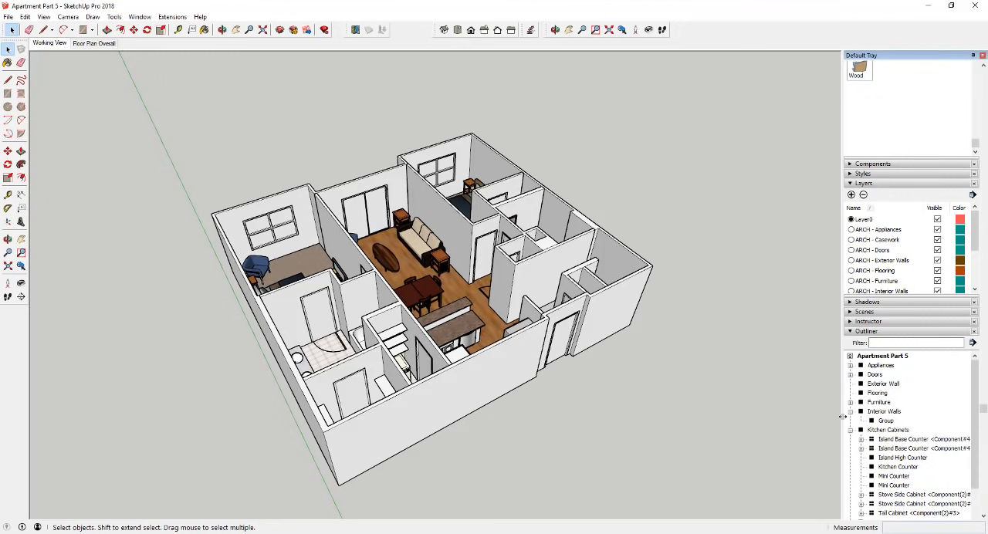
{"action": "left_click", "coordinate": [851, 412]}
{"action": "left_click", "coordinate": [851, 422]}
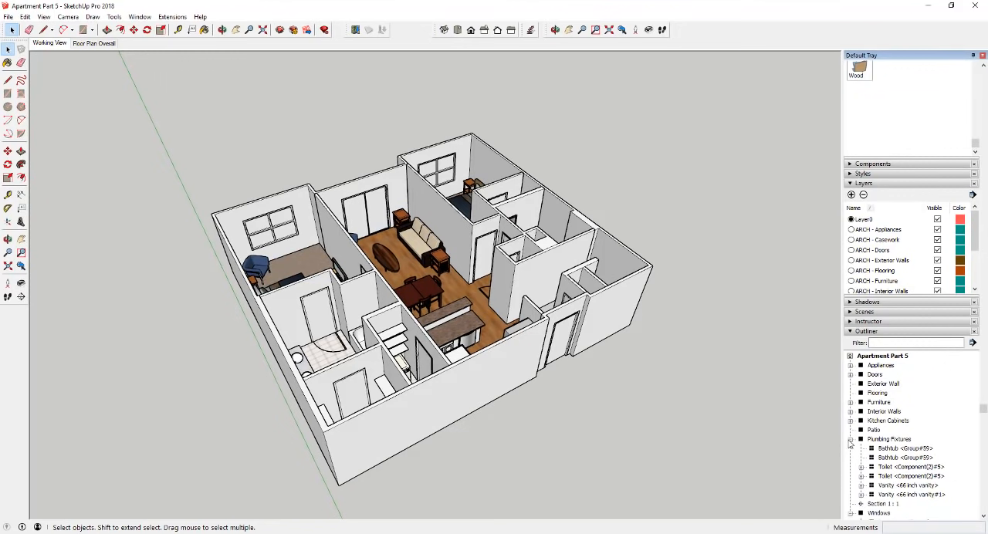
{"action": "left_click", "coordinate": [851, 439]}
{"action": "left_click", "coordinate": [851, 458]}
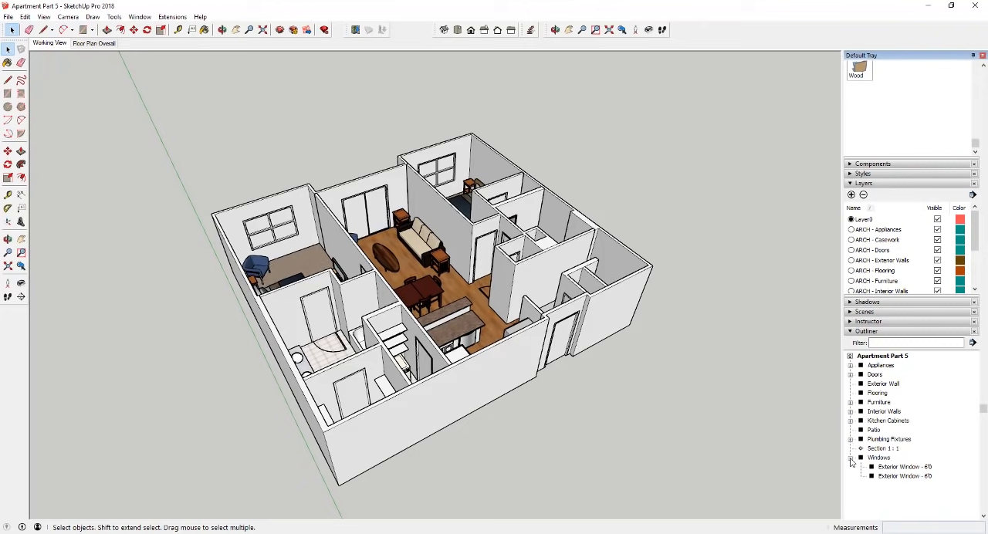
{"action": "left_click", "coordinate": [851, 459]}
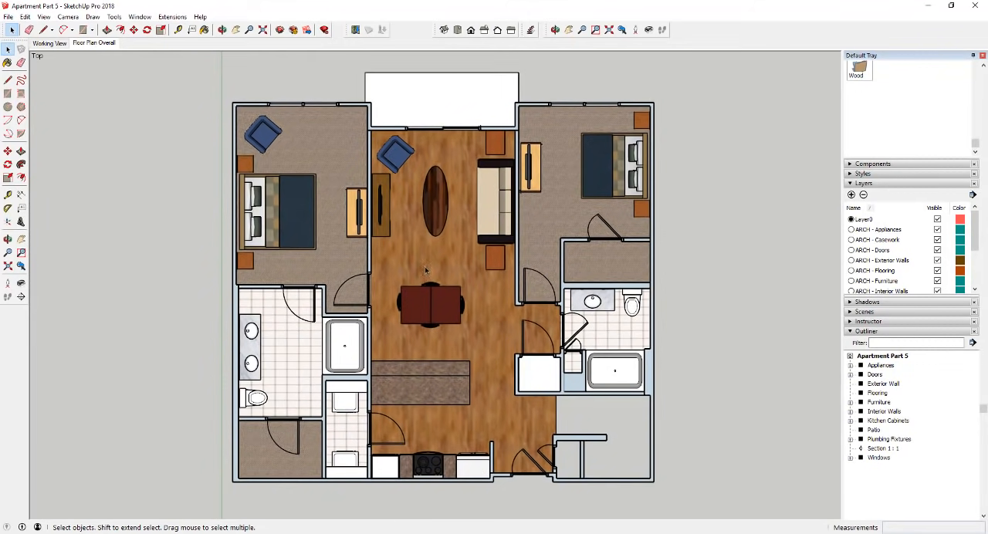
- Check which camera projection the Floor Plan Overall scene uses
{"action": "left_click", "coordinate": [44, 17]}
{"action": "mouse_move", "coordinate": [68, 22]}
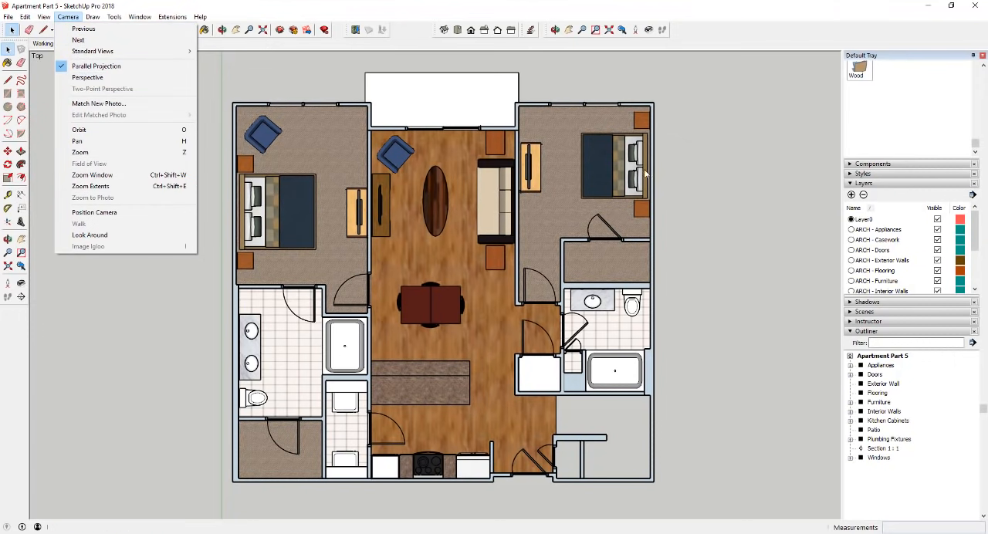
{"action": "left_click", "coordinate": [714, 296]}
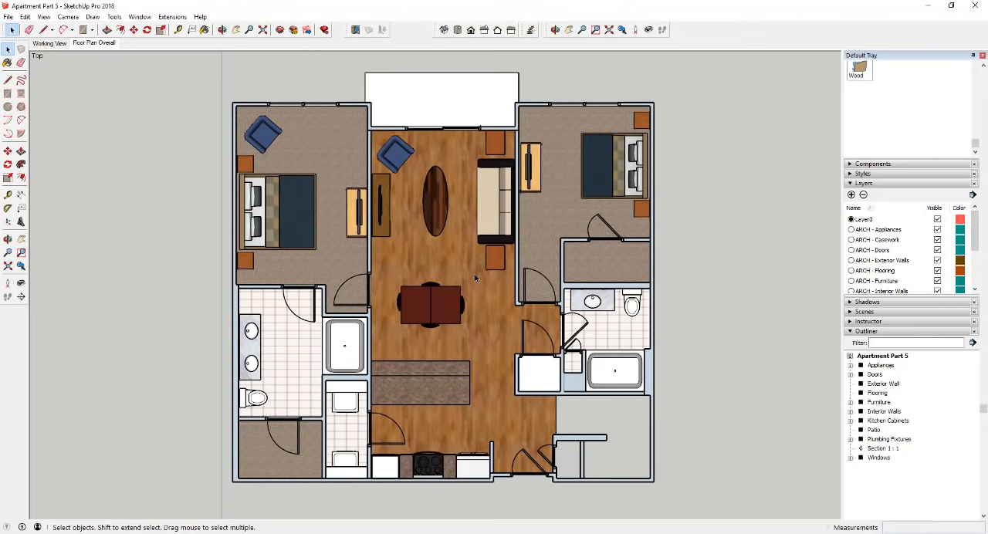
- Return to the Working View scene and look over the whole apartment model
{"action": "left_click", "coordinate": [49, 43]}
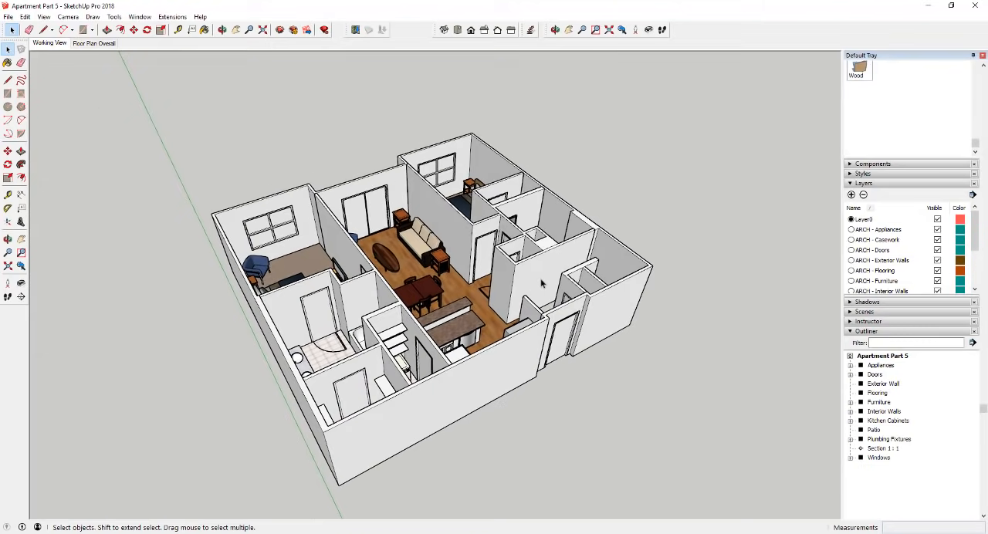
{"action": "scroll", "coordinate": [474, 309], "scroll_direction": "up", "scroll_amount": 2}
{"action": "scroll", "coordinate": [434, 297], "scroll_direction": "up", "scroll_amount": 2}
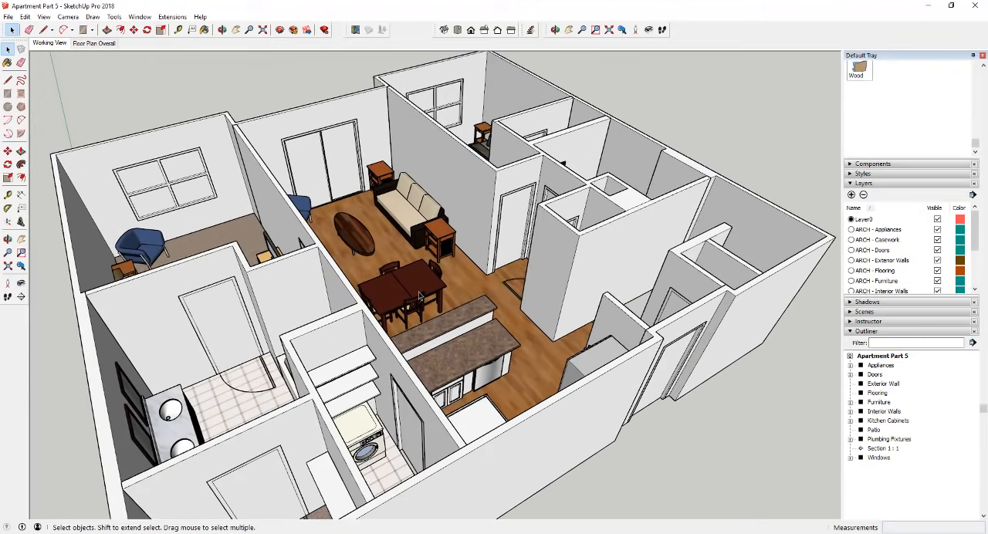
{"action": "scroll", "coordinate": [411, 297], "scroll_direction": "down", "scroll_amount": 1}
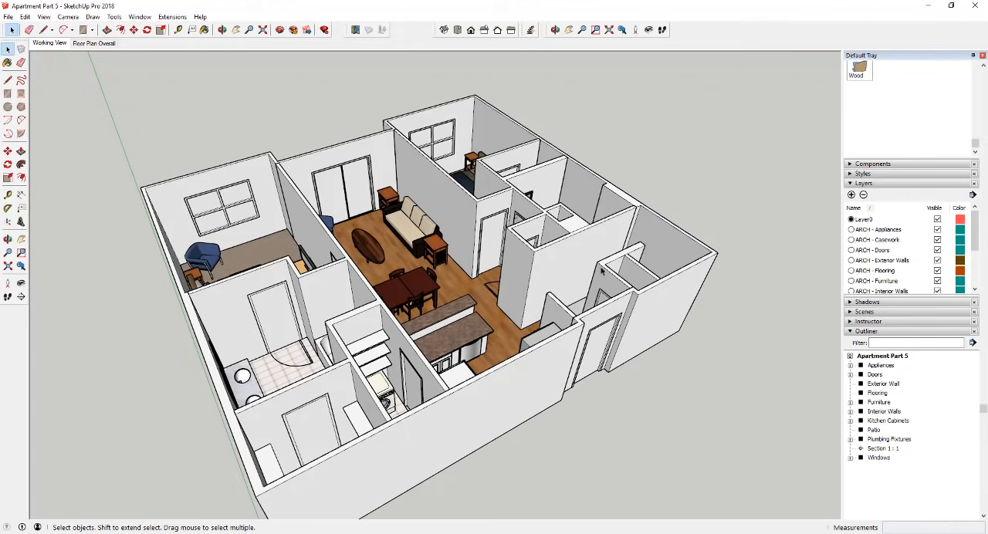
{"action": "scroll", "coordinate": [601, 269], "scroll_direction": "down", "scroll_amount": 3}
{"action": "scroll", "coordinate": [574, 291], "scroll_direction": "up", "scroll_amount": 2}
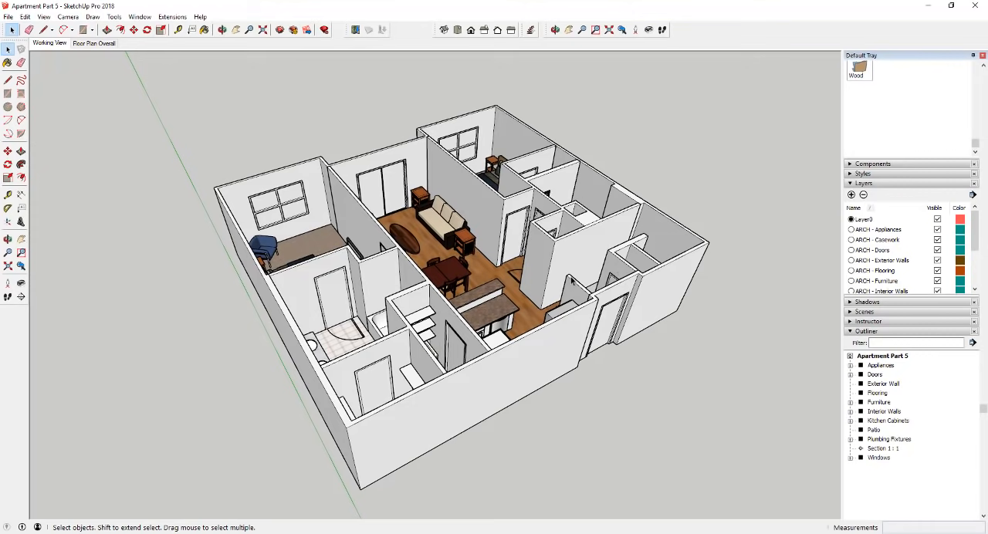
{"action": "scroll", "coordinate": [572, 281], "scroll_direction": "down", "scroll_amount": 1}
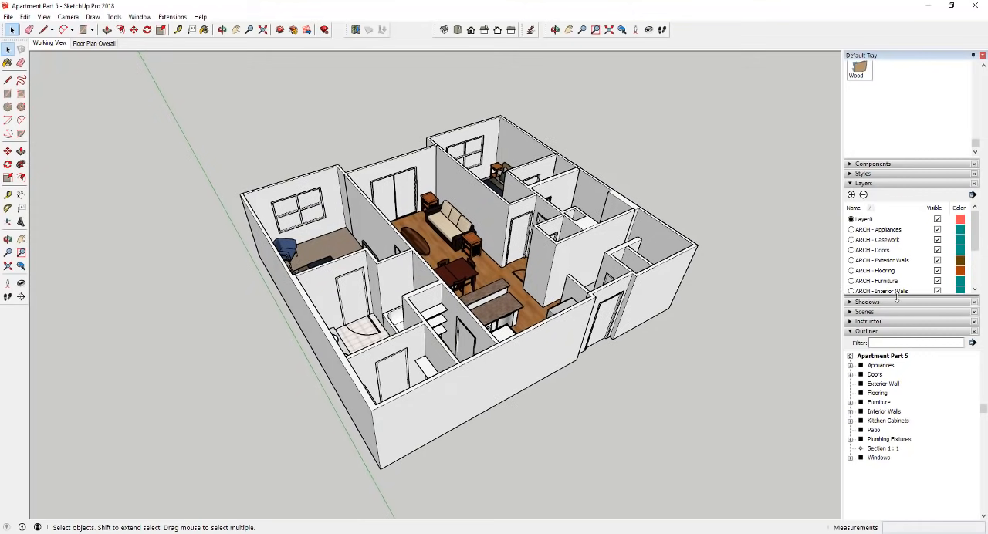
- Enlarge the layer list and hide every ARCH and CONC layer except ARCH - Exterior Walls
{"action": "left_click_drag", "start_coordinate": [896, 300], "coordinate": [896, 327]}
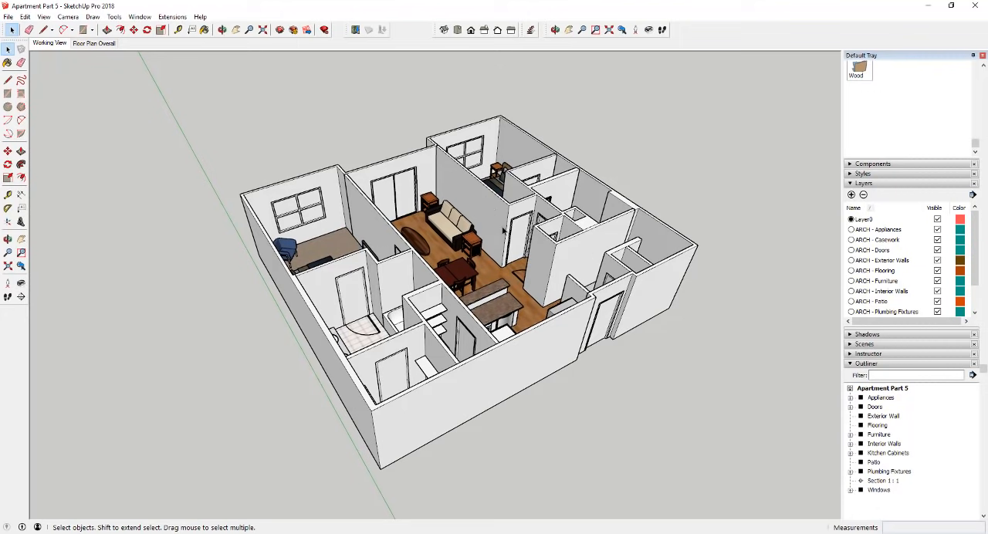
{"action": "left_click", "coordinate": [877, 231]}
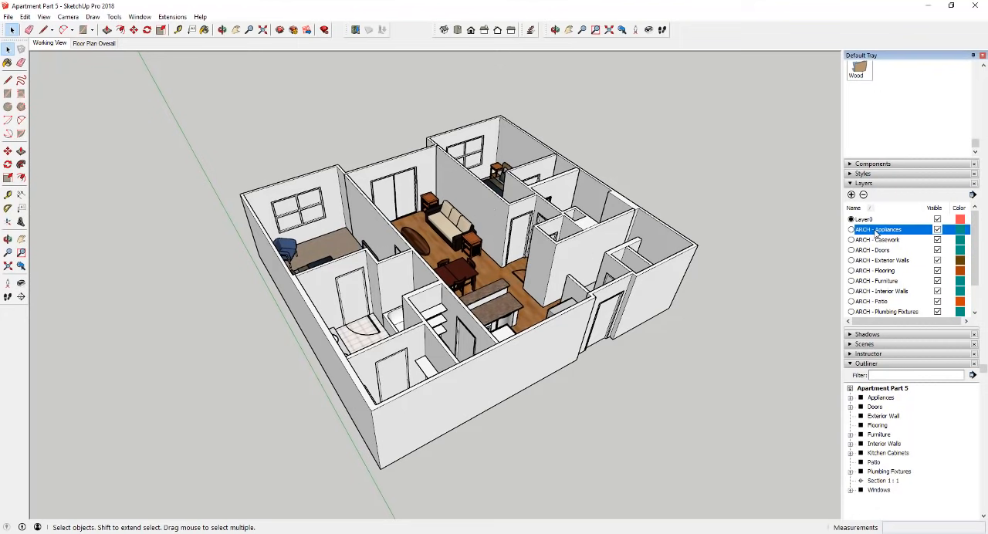
{"action": "scroll", "coordinate": [885, 239], "scroll_direction": "down", "scroll_amount": 5}
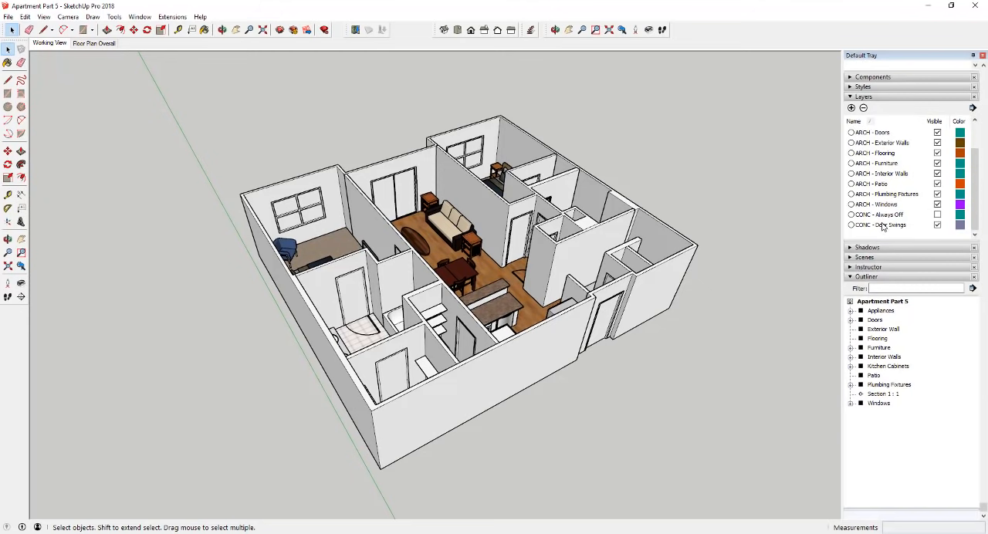
{"action": "left_click", "coordinate": [882, 224], "text": "shift"}
{"action": "scroll", "coordinate": [893, 218], "scroll_direction": "up", "scroll_amount": 3}
{"action": "left_click", "coordinate": [881, 208]}
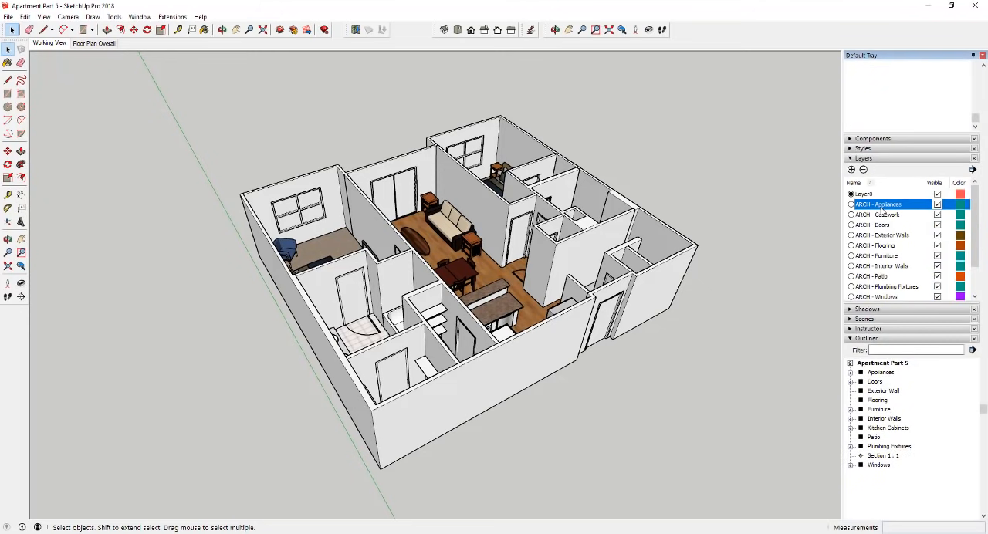
{"action": "scroll", "coordinate": [882, 213], "scroll_direction": "down", "scroll_amount": 2}
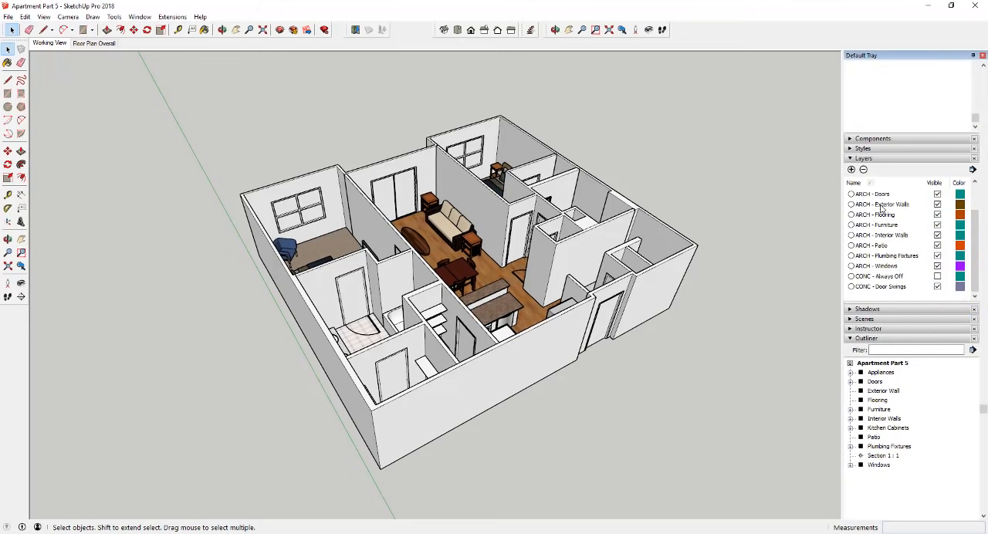
{"action": "left_click", "coordinate": [888, 288], "text": "shift"}
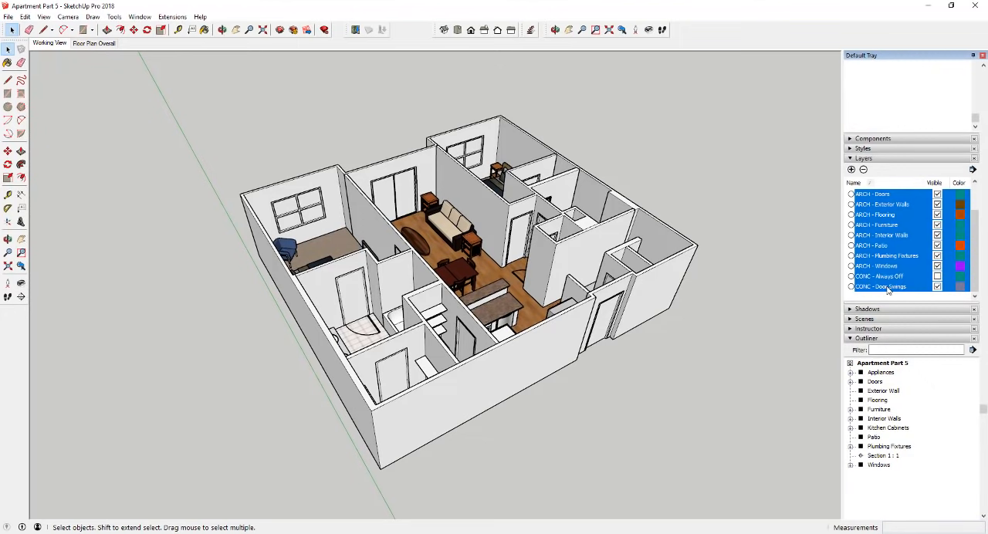
{"action": "scroll", "coordinate": [901, 272], "scroll_direction": "up", "scroll_amount": 2}
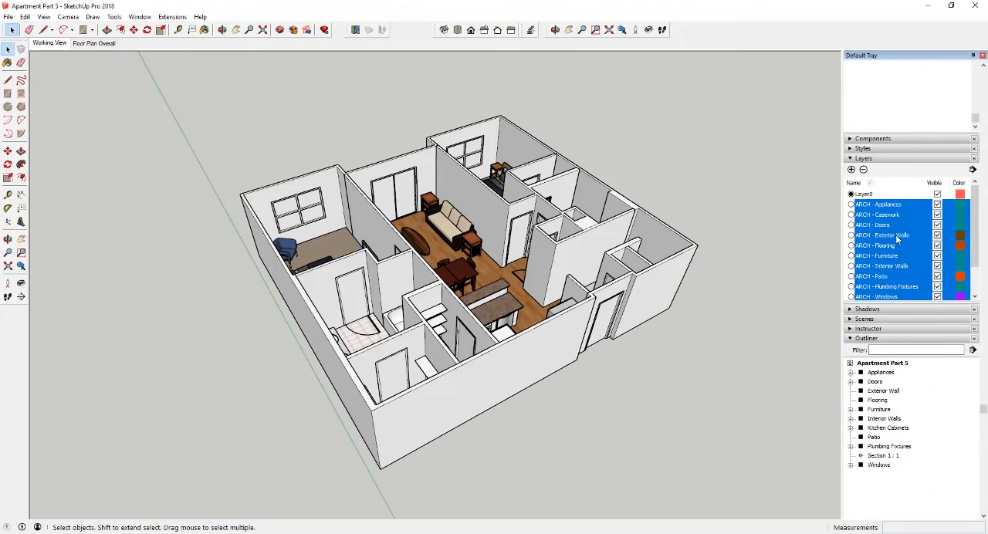
{"action": "left_click", "coordinate": [897, 237], "text": "ctrl"}
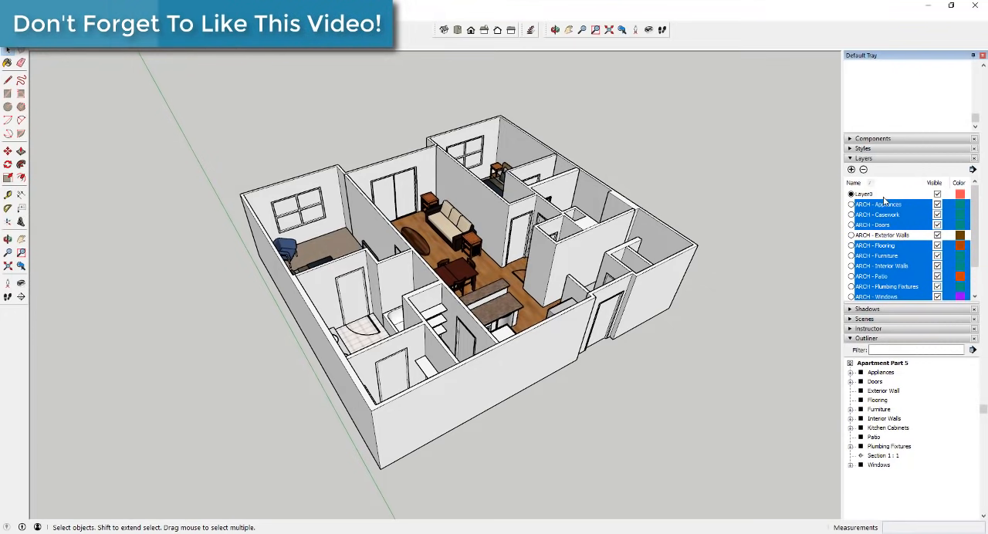
{"action": "scroll", "coordinate": [886, 205], "scroll_direction": "down", "scroll_amount": 3}
{"action": "scroll", "coordinate": [888, 200], "scroll_direction": "up", "scroll_amount": 2}
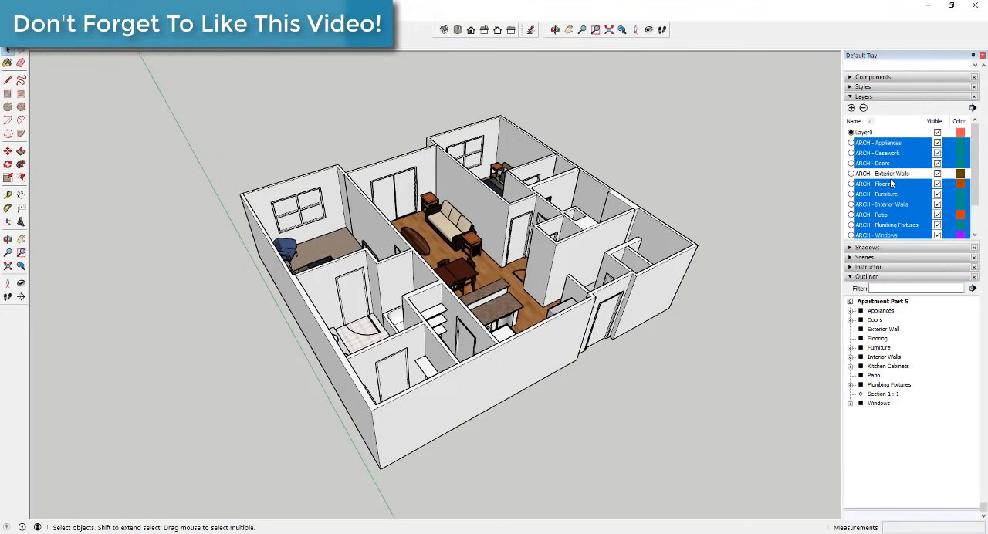
{"action": "left_click_drag", "start_coordinate": [888, 242], "coordinate": [892, 308]}
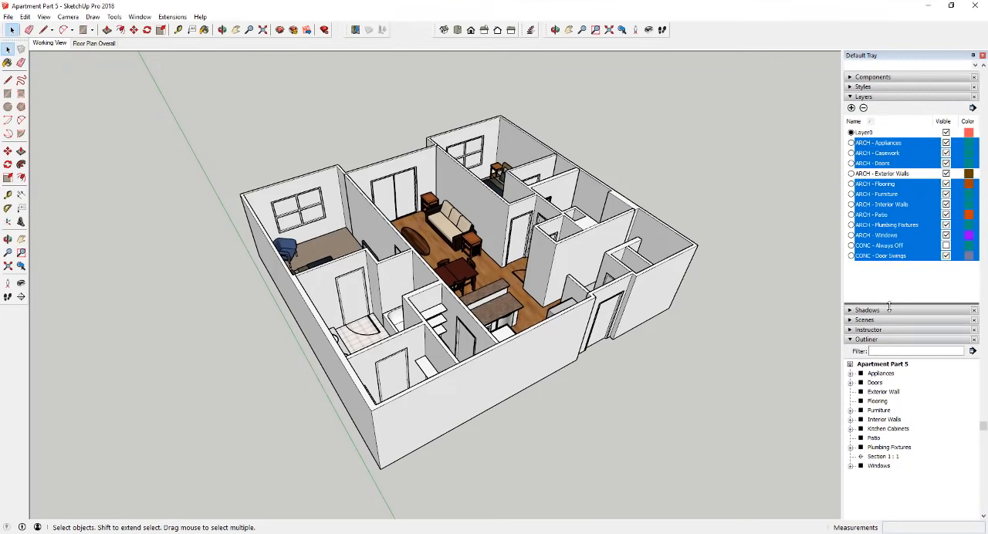
{"action": "left_click", "coordinate": [946, 165]}
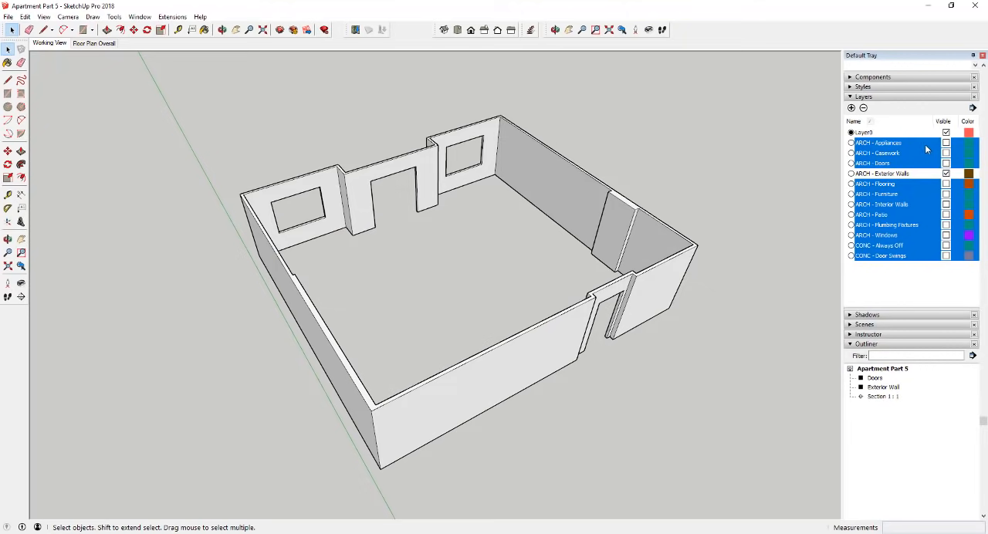
- Open the Exterior Wall group for editing
{"action": "middle_click_drag", "start_coordinate": [635, 256], "coordinate": [580, 236]}
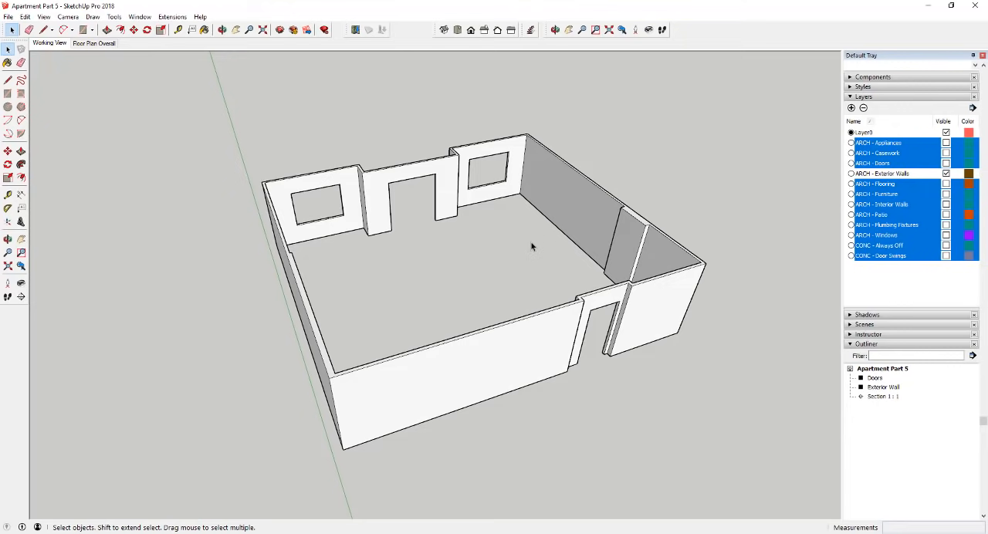
{"action": "left_click", "coordinate": [544, 328]}
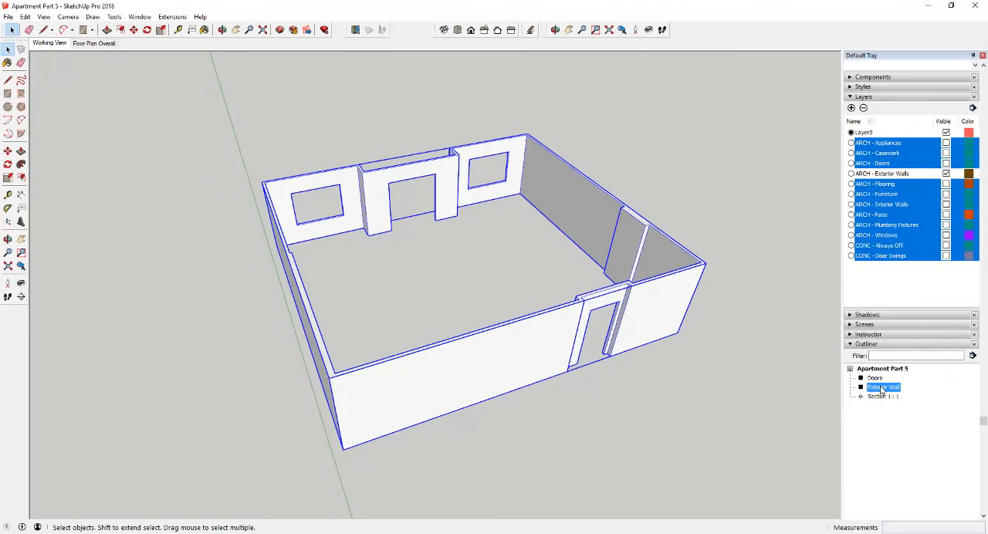
{"action": "scroll", "coordinate": [507, 299], "scroll_direction": "up", "scroll_amount": 2}
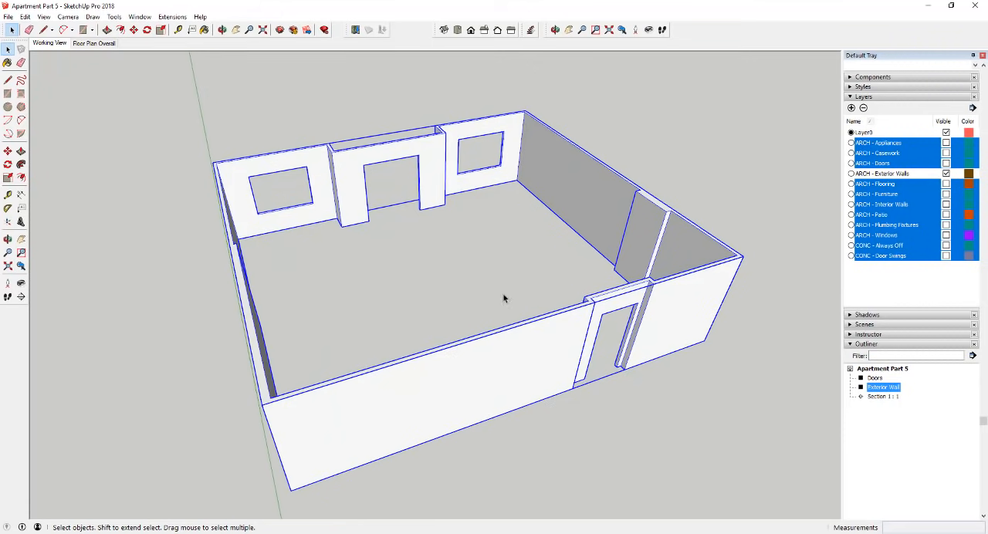
{"action": "double_click", "coordinate": [550, 341]}
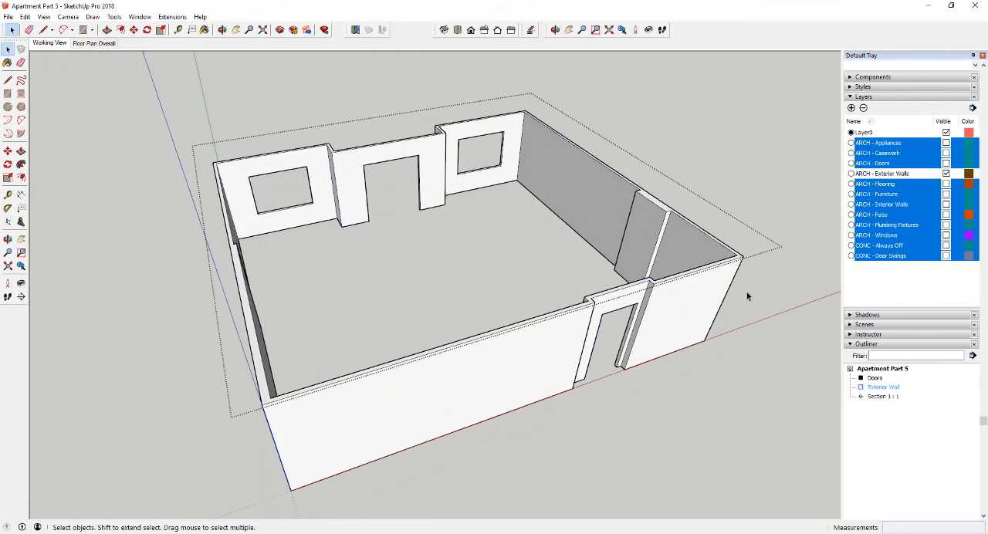
- Examine individual wall faces inside the Exterior Wall group and highlight its ARCH - Exterior Walls layer
{"action": "left_click", "coordinate": [563, 330]}
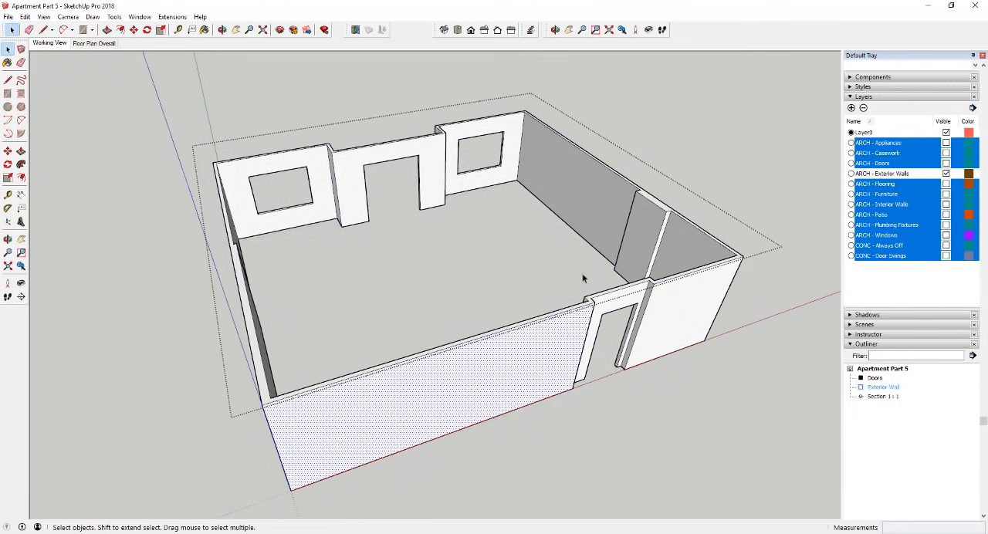
{"action": "left_click", "coordinate": [614, 226]}
{"action": "left_click", "coordinate": [635, 225]}
{"action": "left_click", "coordinate": [697, 245]}
{"action": "left_click", "coordinate": [700, 307]}
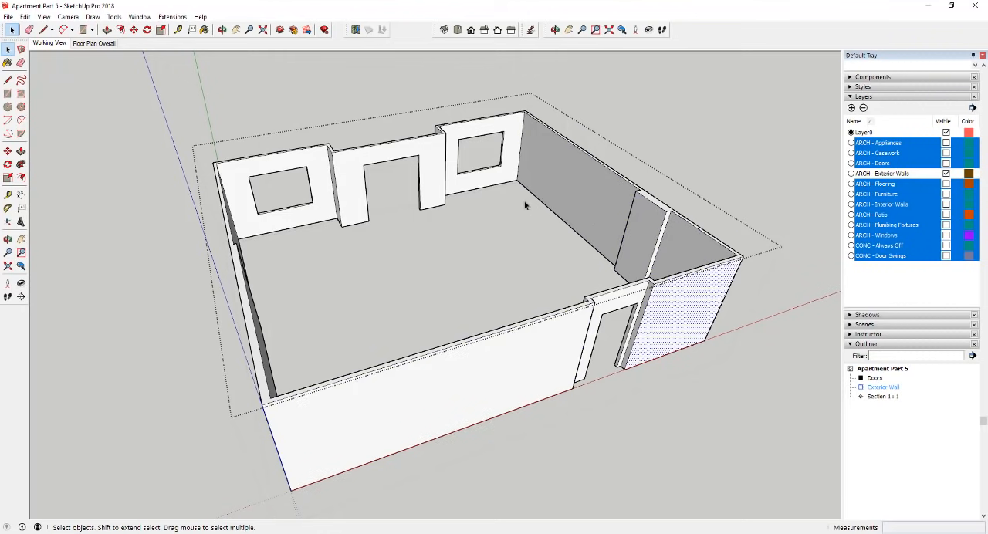
{"action": "left_click", "coordinate": [507, 166]}
{"action": "left_click", "coordinate": [439, 185]}
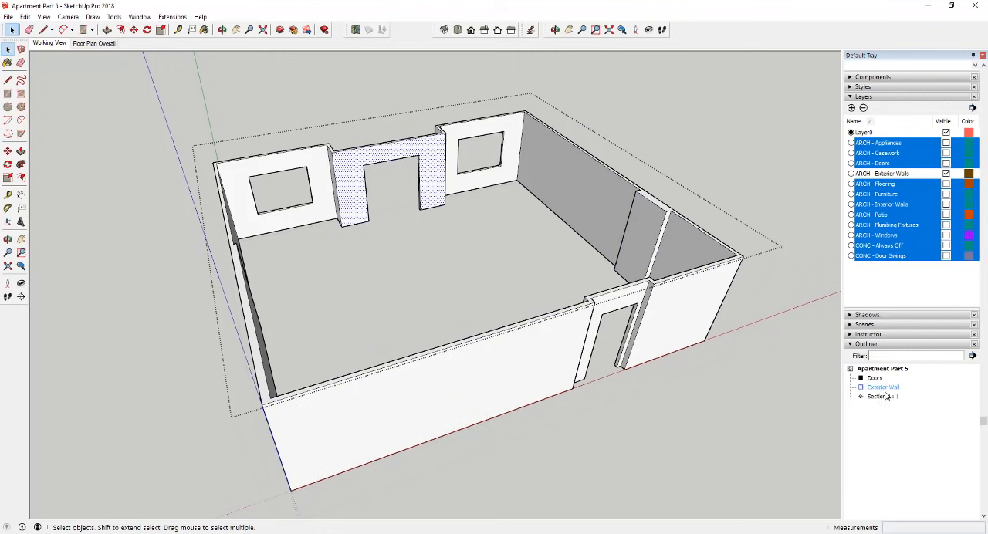
{"action": "left_click", "coordinate": [892, 175]}
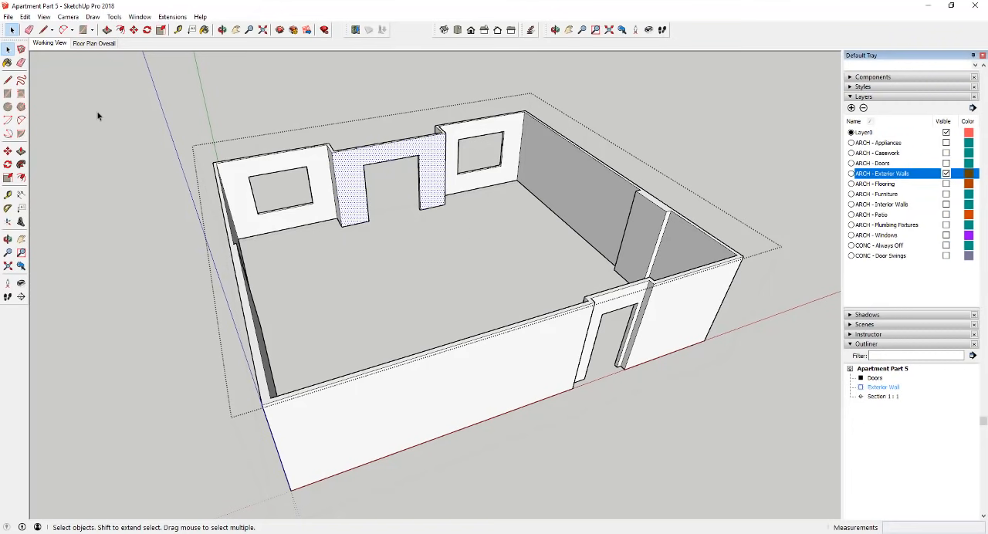
- Start a section plane inside the Exterior Wall group, named Exterior Wall Section with the symbol EWS
{"action": "left_click", "coordinate": [21, 298]}
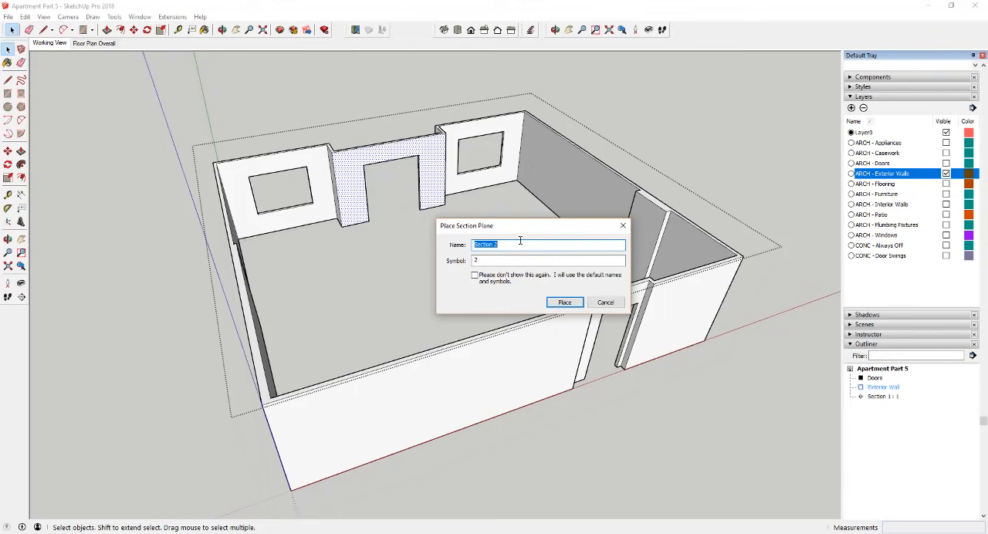
{"action": "type", "text": "Exterior Wall"}
{"action": "key", "text": "Tab"}
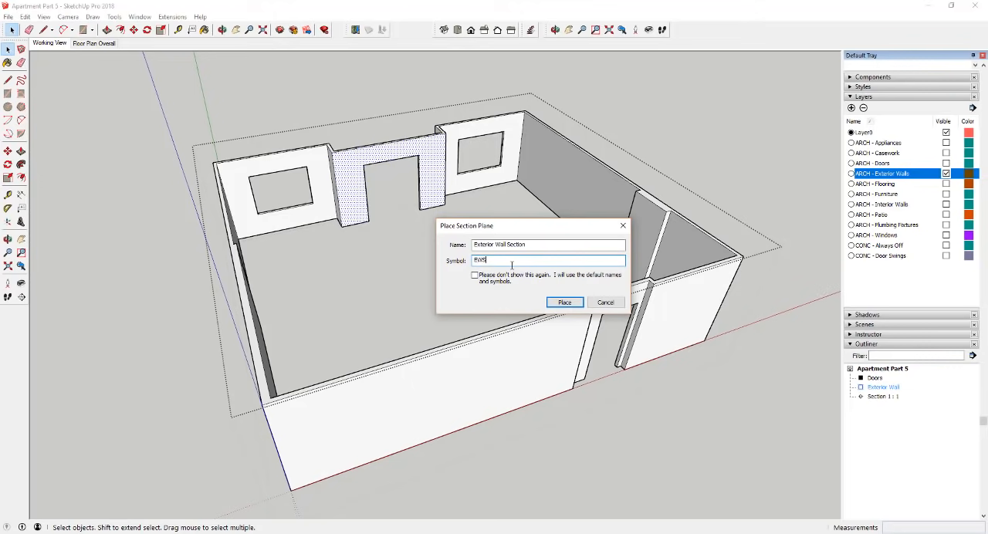
{"action": "left_click", "coordinate": [566, 303]}
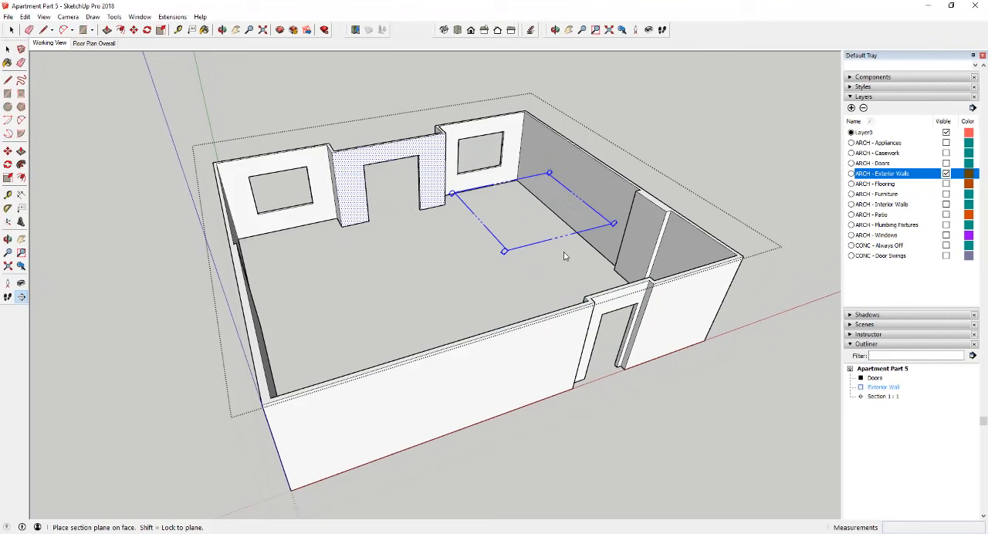
- Try the section plane in the vertical orientations aligned with the red and green axes
{"action": "key", "text": "shift"}
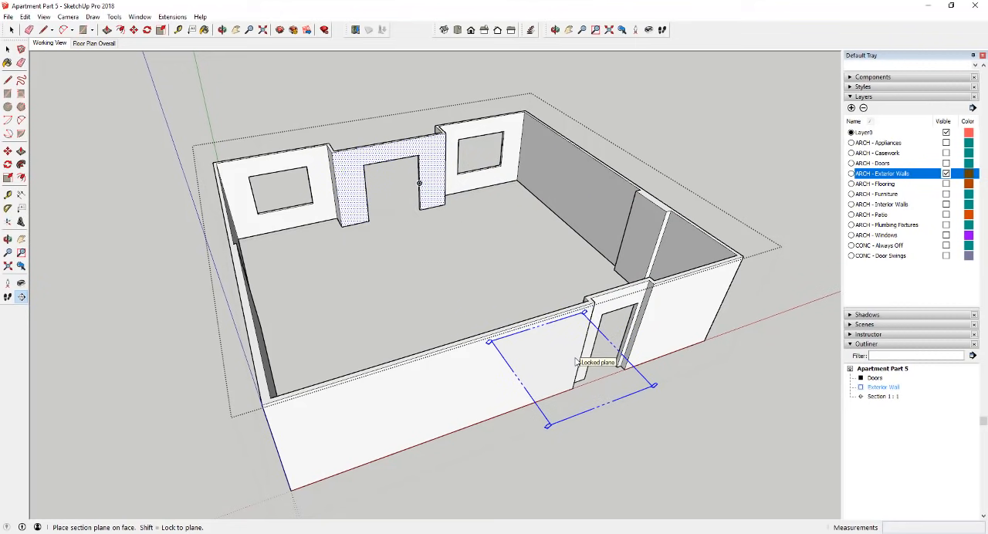
{"action": "key", "text": "Left"}
{"action": "key", "text": "Right"}
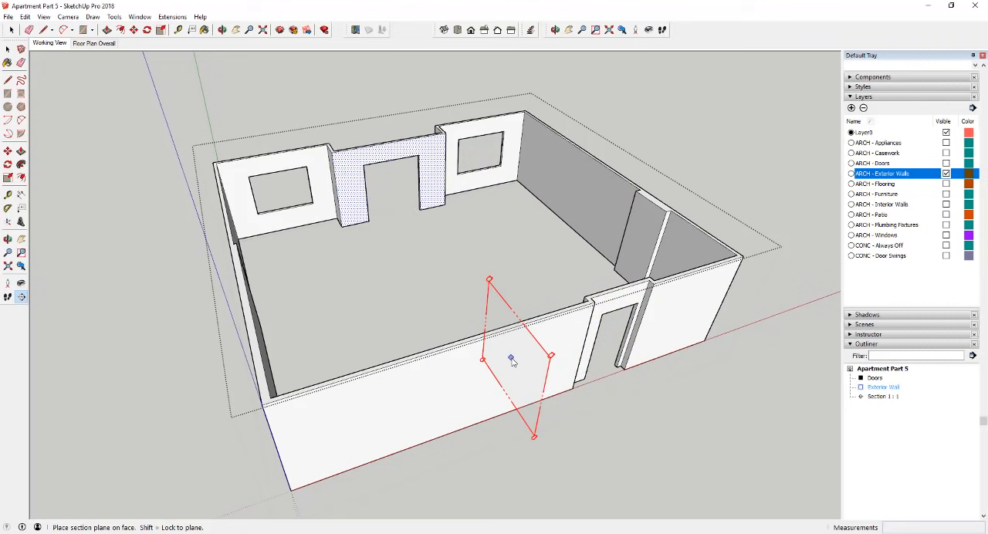
{"action": "key", "text": "Left"}
{"action": "key", "text": "Right"}
{"action": "key", "text": "Left"}
{"action": "key", "text": "Right"}
{"action": "key", "text": "Left"}
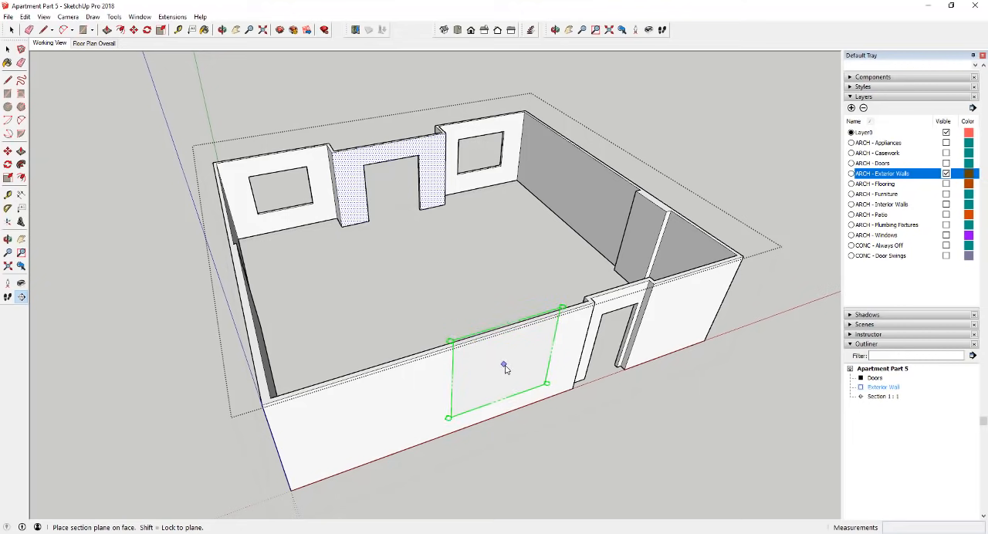
{"action": "key", "text": "Right"}
{"action": "key", "text": "Left"}
{"action": "key", "text": "Right"}
{"action": "key", "text": "Left"}
- Place the section plane horizontally at mid-height of the entrance opening's edge and close the Exterior Wall group
{"action": "key", "text": "Up"}
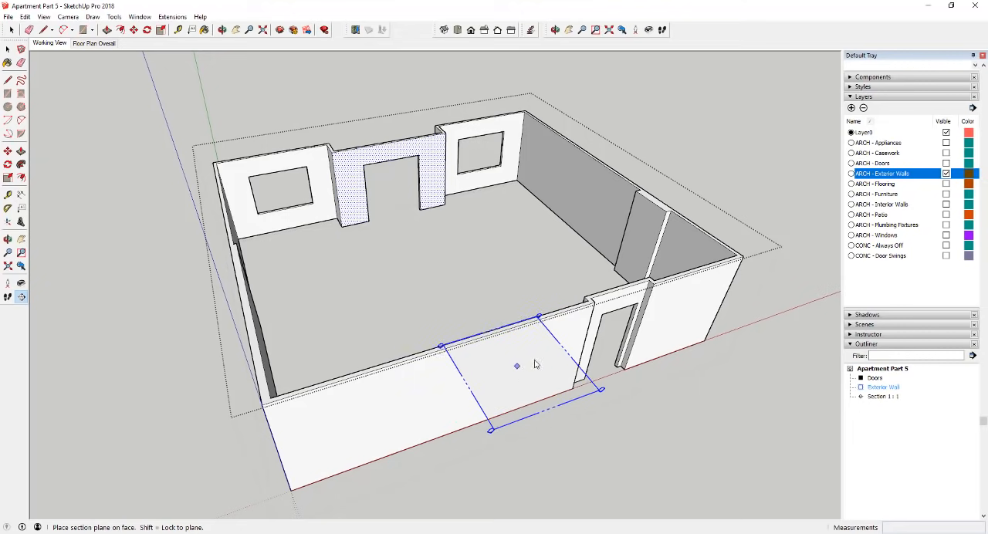
{"action": "key", "text": "shift"}
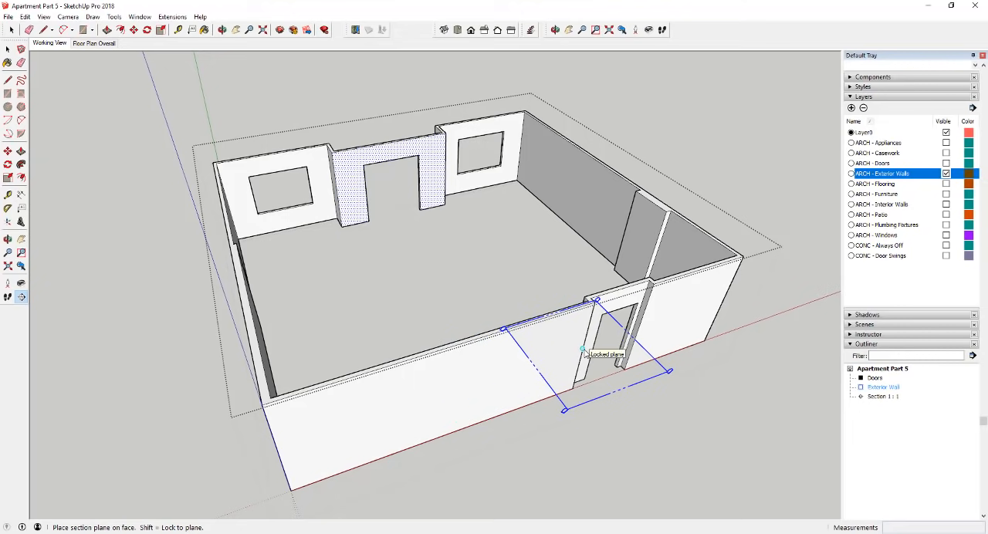
{"action": "left_click", "coordinate": [585, 352]}
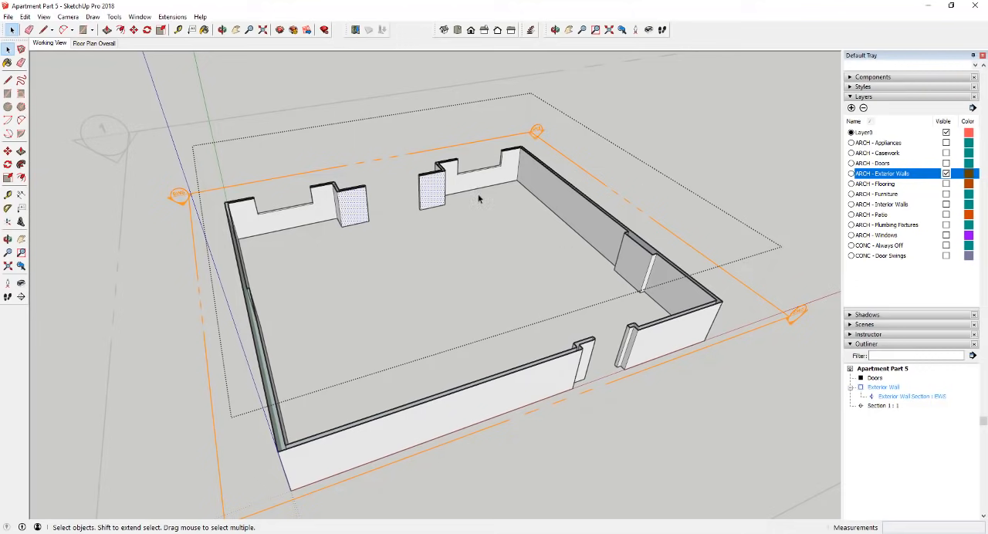
{"action": "left_click", "coordinate": [653, 133]}
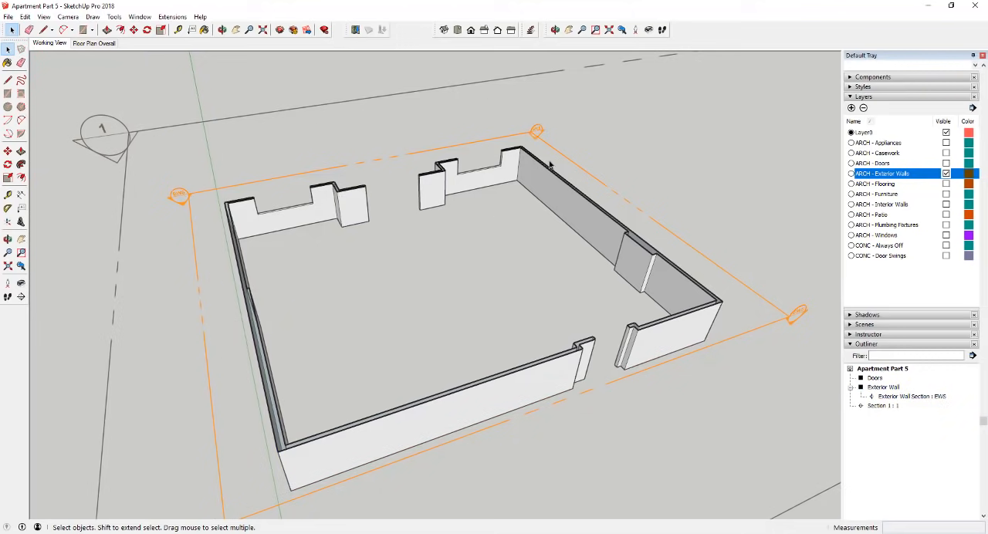
- Select the Exterior Wall group and examine its EWS section symbol and the cut walls up close
{"action": "left_click", "coordinate": [756, 298]}
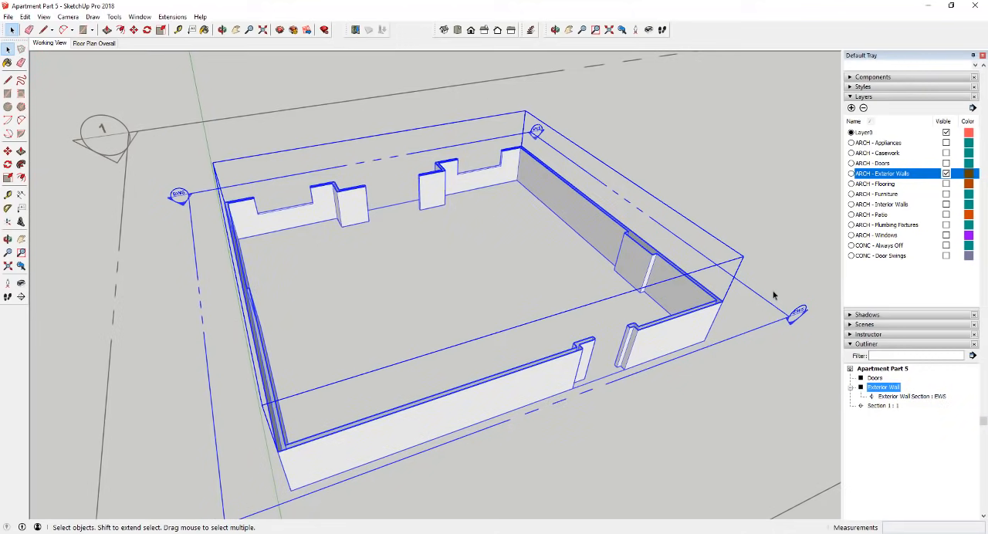
{"action": "scroll", "coordinate": [828, 330], "scroll_direction": "up", "scroll_amount": 6}
{"action": "scroll", "coordinate": [569, 305], "scroll_direction": "down", "scroll_amount": 3}
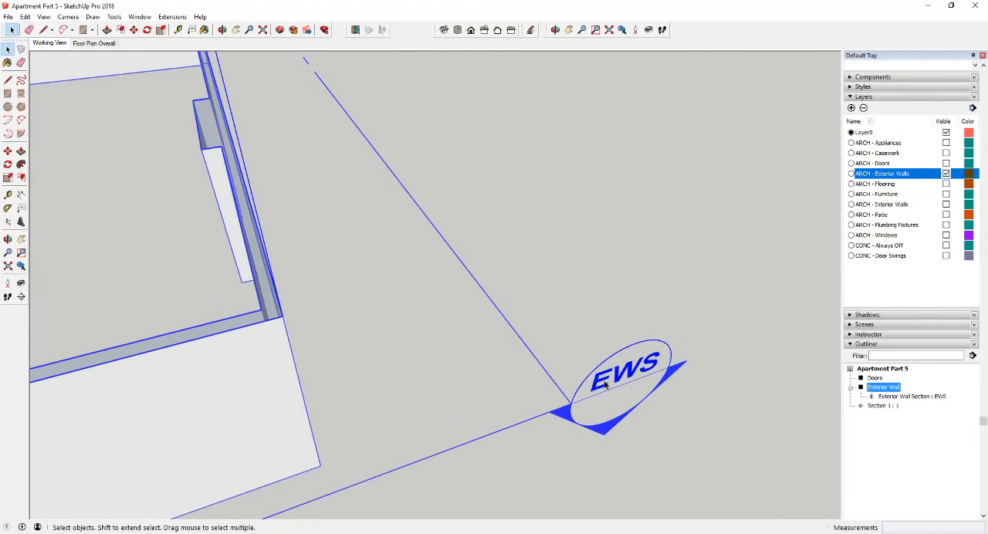
{"action": "scroll", "coordinate": [632, 373], "scroll_direction": "down", "scroll_amount": 4}
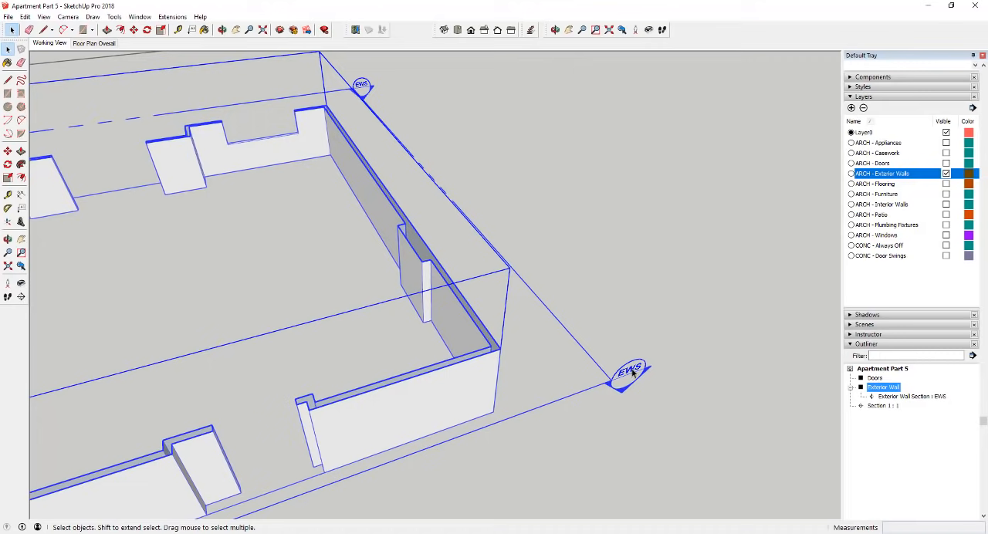
{"action": "scroll", "coordinate": [633, 372], "scroll_direction": "down", "scroll_amount": 3}
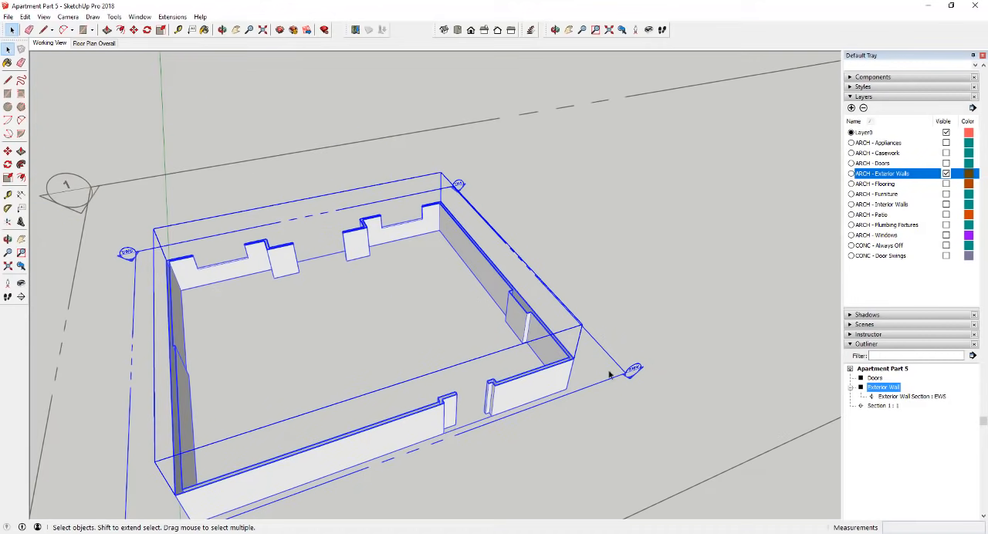
{"action": "scroll", "coordinate": [586, 379], "scroll_direction": "up", "scroll_amount": 4}
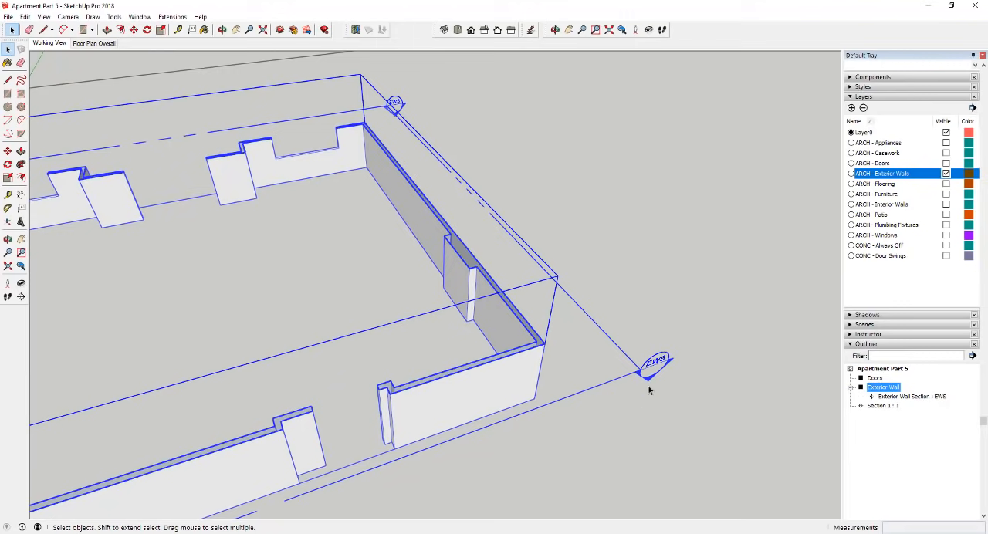
{"action": "scroll", "coordinate": [654, 378], "scroll_direction": "down", "scroll_amount": 5}
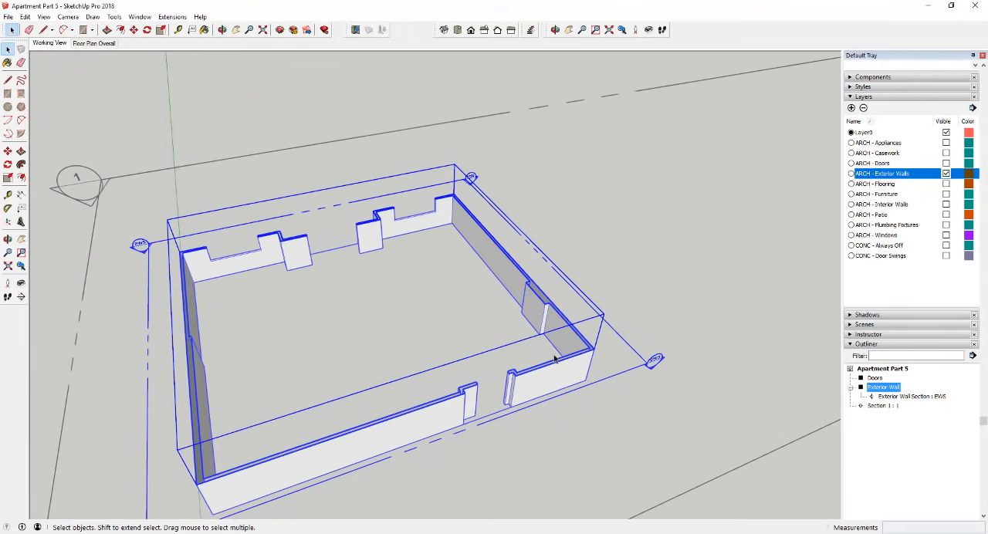
{"action": "scroll", "coordinate": [560, 359], "scroll_direction": "up", "scroll_amount": 5}
{"action": "middle_click_drag", "start_coordinate": [567, 360], "coordinate": [585, 310]}
{"action": "scroll", "coordinate": [584, 309], "scroll_direction": "down", "scroll_amount": 4}
{"action": "scroll", "coordinate": [461, 371], "scroll_direction": "up", "scroll_amount": 3}
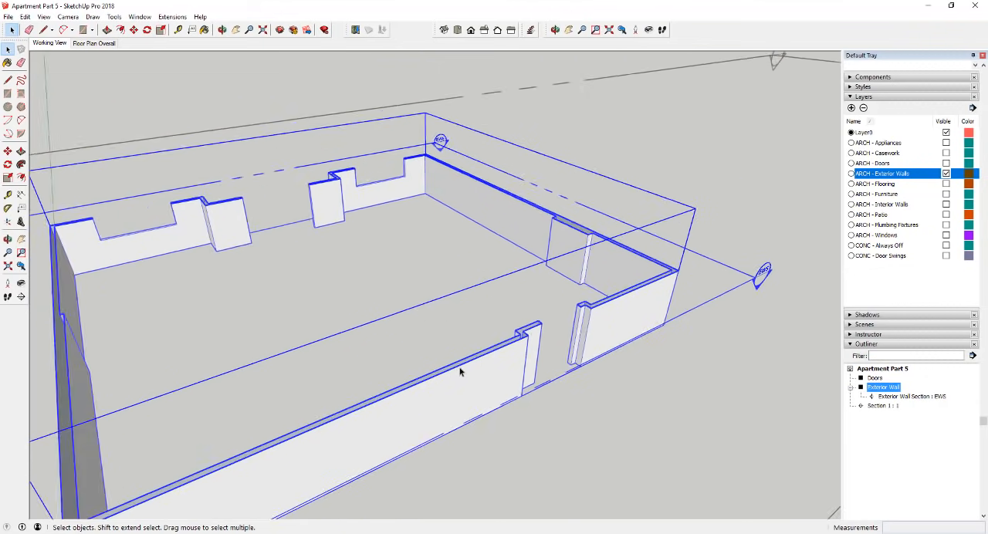
{"action": "scroll", "coordinate": [461, 371], "scroll_direction": "up", "scroll_amount": 1}
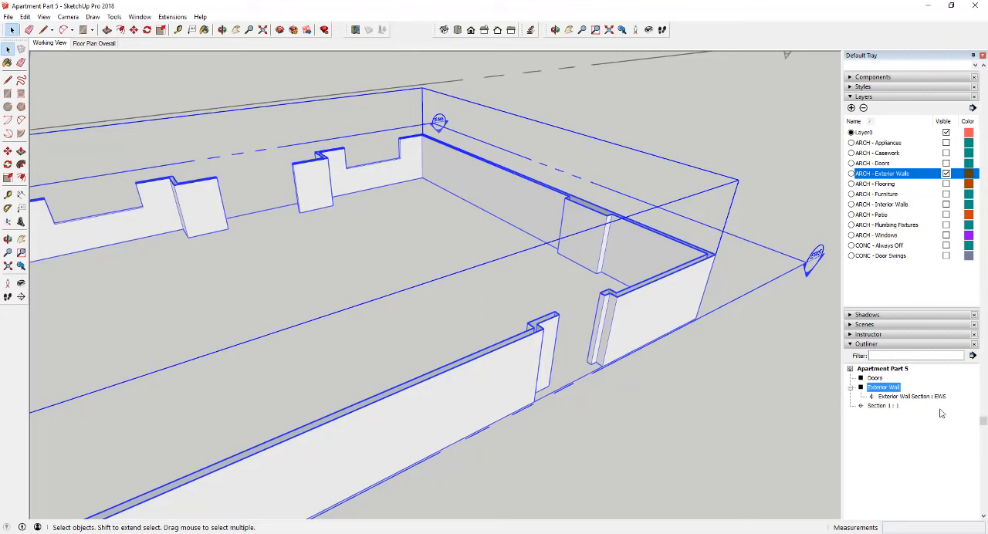
- Select Section 1 in the model hierarchy and switch the ARCH - Exterior Walls layer off and back on to compare the sections
{"action": "left_click", "coordinate": [882, 405]}
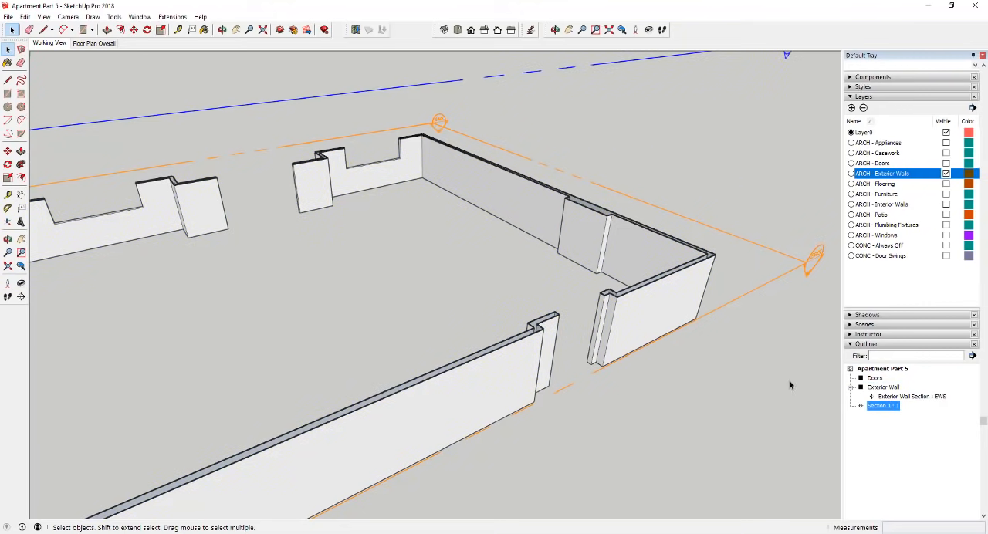
{"action": "left_click", "coordinate": [947, 174]}
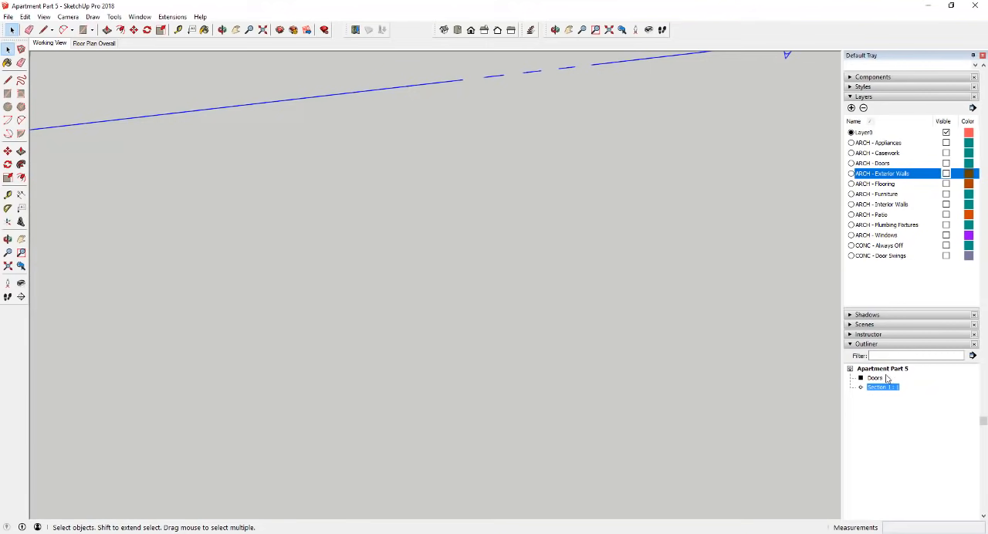
{"action": "left_click", "coordinate": [947, 174]}
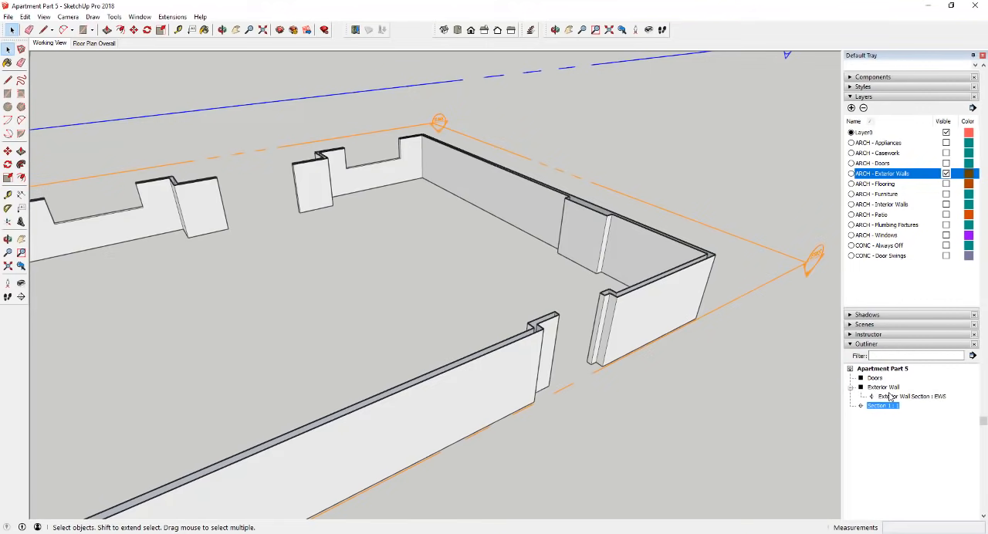
- Hide the overall Section 1 plane surrounding the apartment model
{"action": "scroll", "coordinate": [664, 321], "scroll_direction": "down", "scroll_amount": 6}
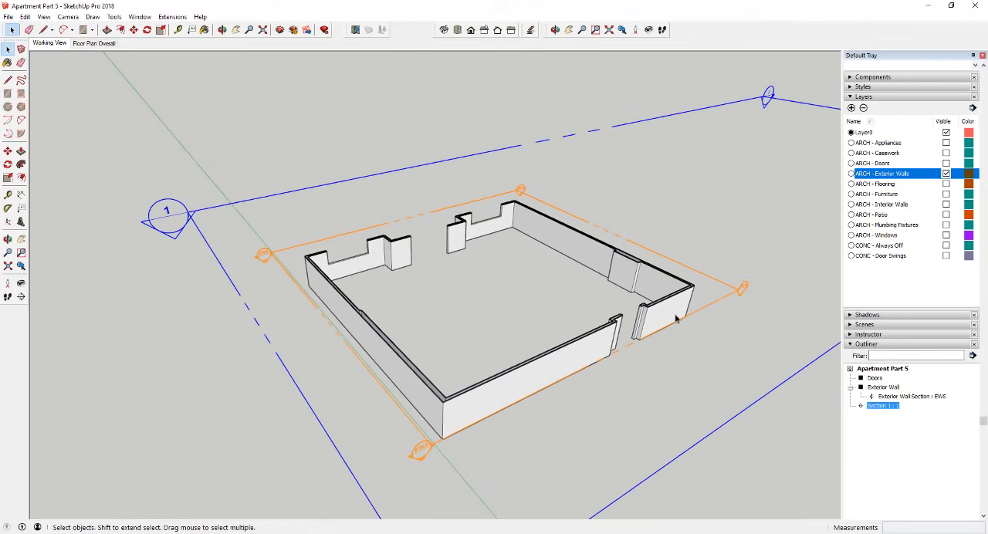
{"action": "scroll", "coordinate": [708, 328], "scroll_direction": "up", "scroll_amount": 2}
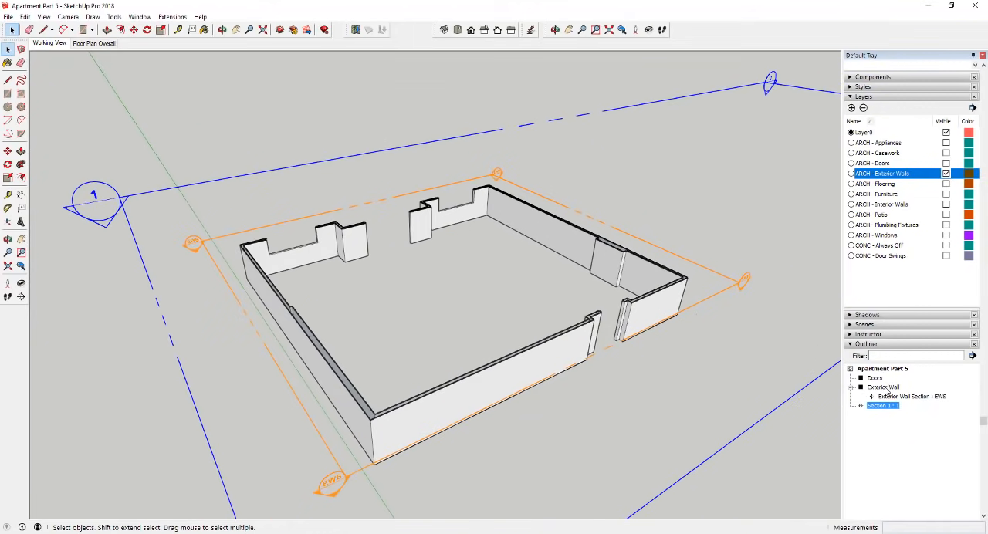
{"action": "scroll", "coordinate": [676, 320], "scroll_direction": "up", "scroll_amount": 2}
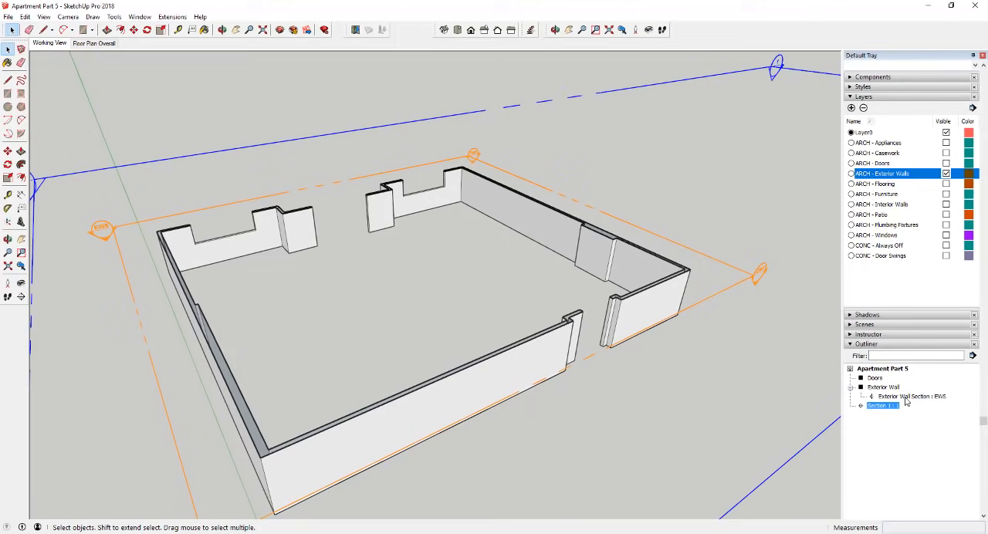
{"action": "scroll", "coordinate": [747, 346], "scroll_direction": "down", "scroll_amount": 2}
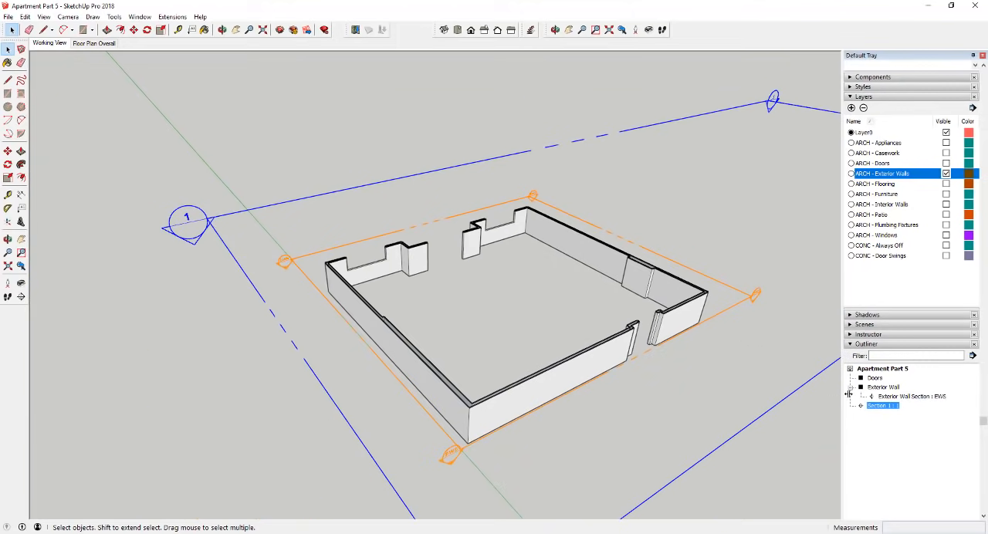
{"action": "right_click", "coordinate": [207, 225]}
{"action": "left_click", "coordinate": [232, 251]}
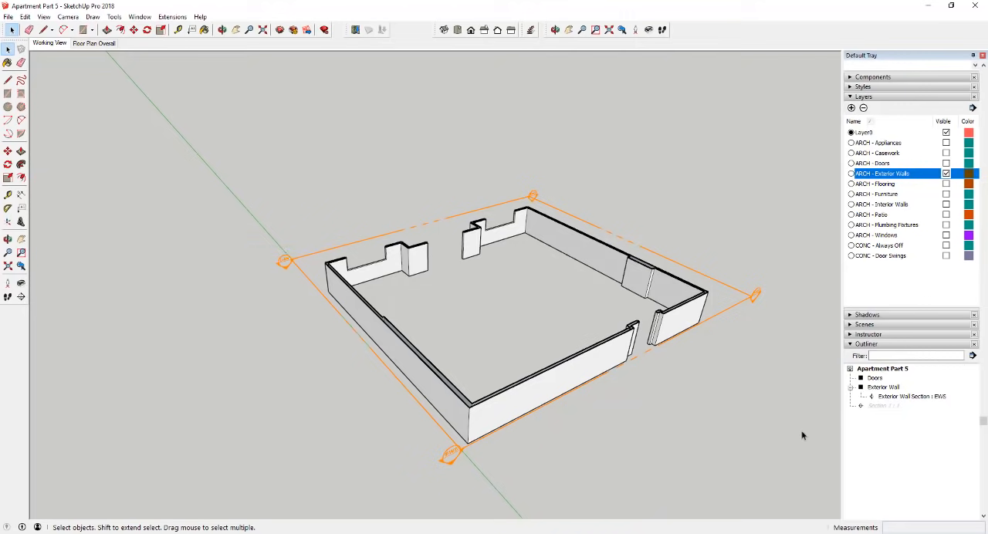
- Examine the cut exterior walls and their section plane from several sides
{"action": "scroll", "coordinate": [736, 334], "scroll_direction": "up", "scroll_amount": 2}
{"action": "middle_click_drag", "start_coordinate": [707, 276], "coordinate": [810, 342]}
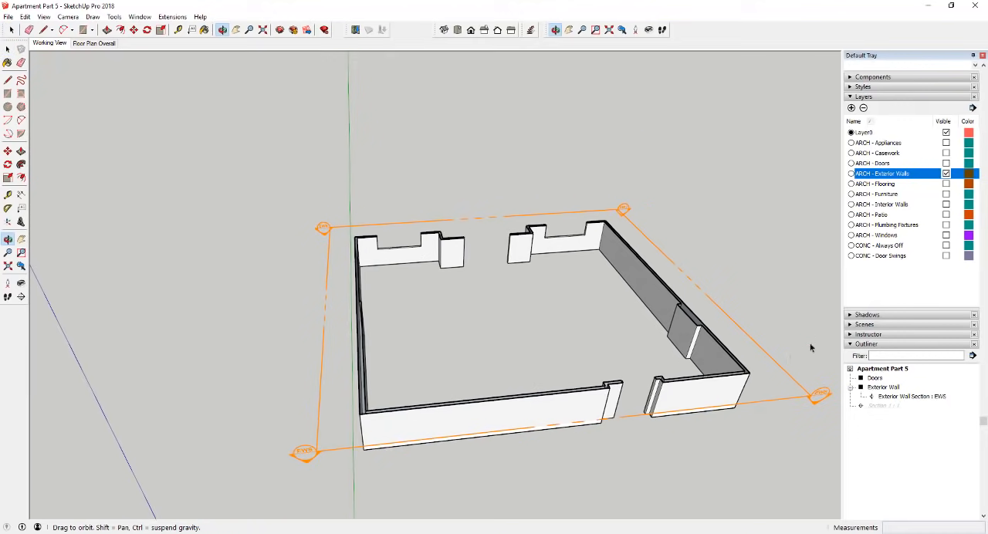
{"action": "scroll", "coordinate": [812, 376], "scroll_direction": "up", "scroll_amount": 4}
{"action": "scroll", "coordinate": [694, 384], "scroll_direction": "down", "scroll_amount": 3}
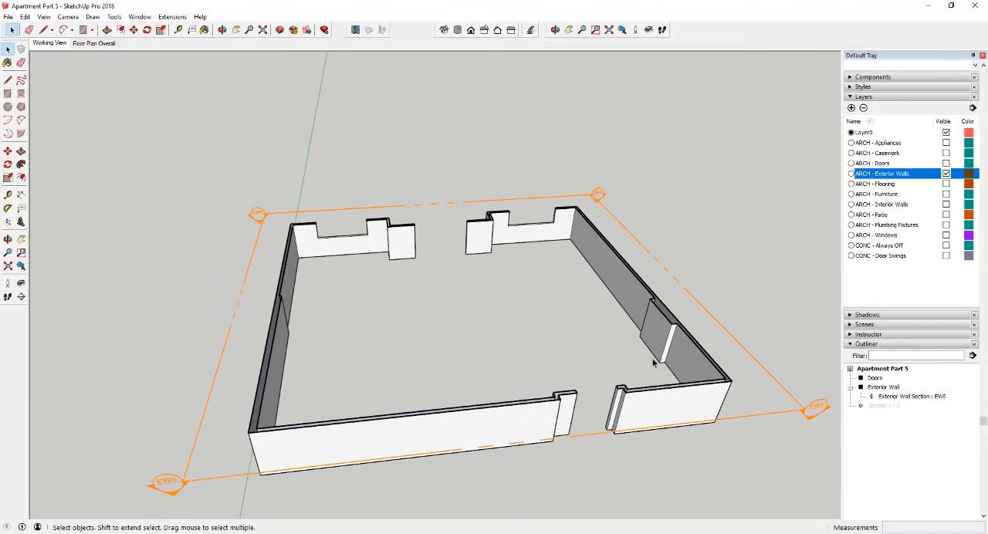
{"action": "scroll", "coordinate": [653, 363], "scroll_direction": "down", "scroll_amount": 2}
{"action": "middle_click_drag", "start_coordinate": [641, 371], "coordinate": [556, 437]}
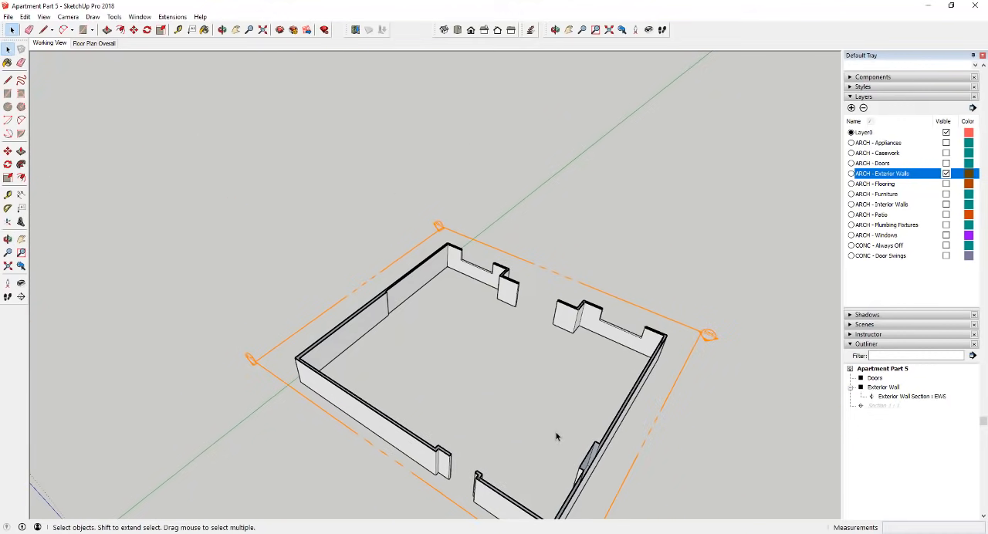
{"action": "scroll", "coordinate": [593, 448], "scroll_direction": "down", "scroll_amount": 2}
{"action": "scroll", "coordinate": [594, 429], "scroll_direction": "up", "scroll_amount": 3}
{"action": "scroll", "coordinate": [593, 331], "scroll_direction": "down", "scroll_amount": 2}
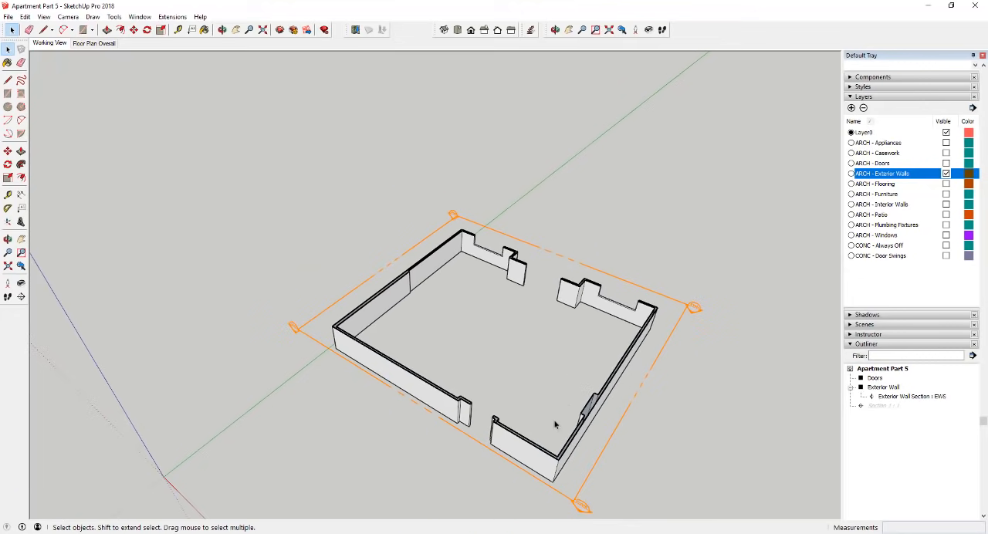
{"action": "scroll", "coordinate": [556, 423], "scroll_direction": "up", "scroll_amount": 5}
{"action": "scroll", "coordinate": [575, 386], "scroll_direction": "down", "scroll_amount": 4}
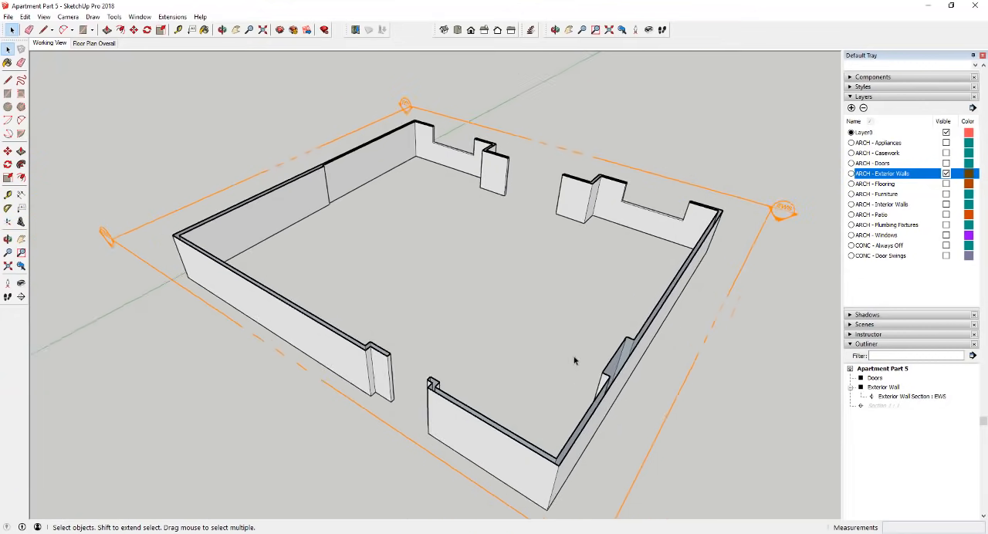
{"action": "middle_click_drag", "start_coordinate": [342, 309], "coordinate": [757, 327]}
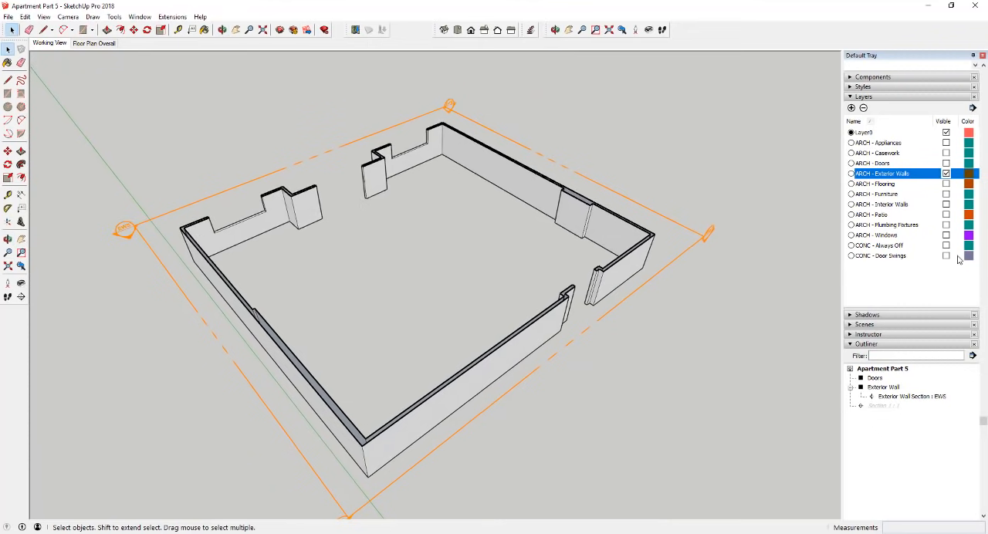
- Apply the HiddenLine style from the Default Styles collection to the model
{"action": "scroll", "coordinate": [894, 301], "scroll_direction": "up", "scroll_amount": 2}
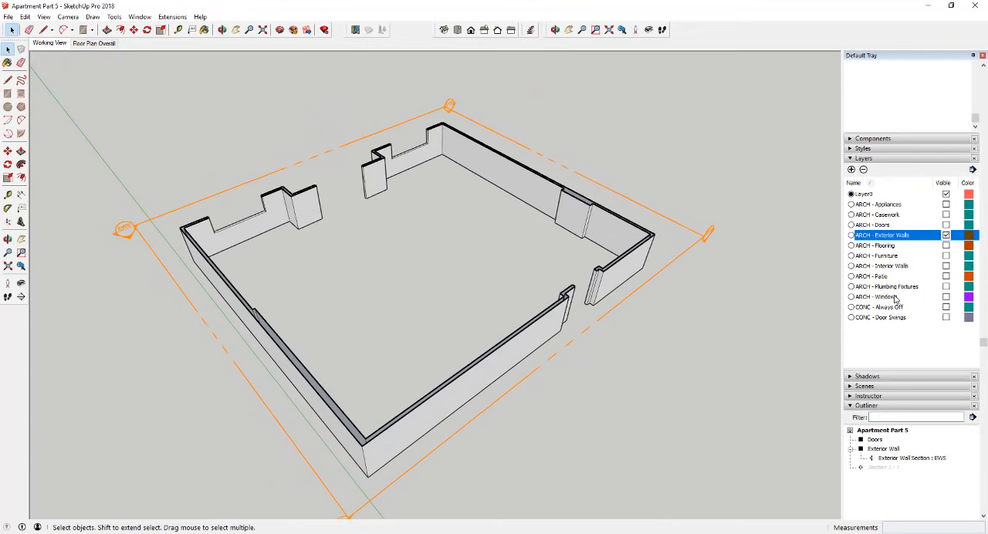
{"action": "left_click", "coordinate": [851, 150]}
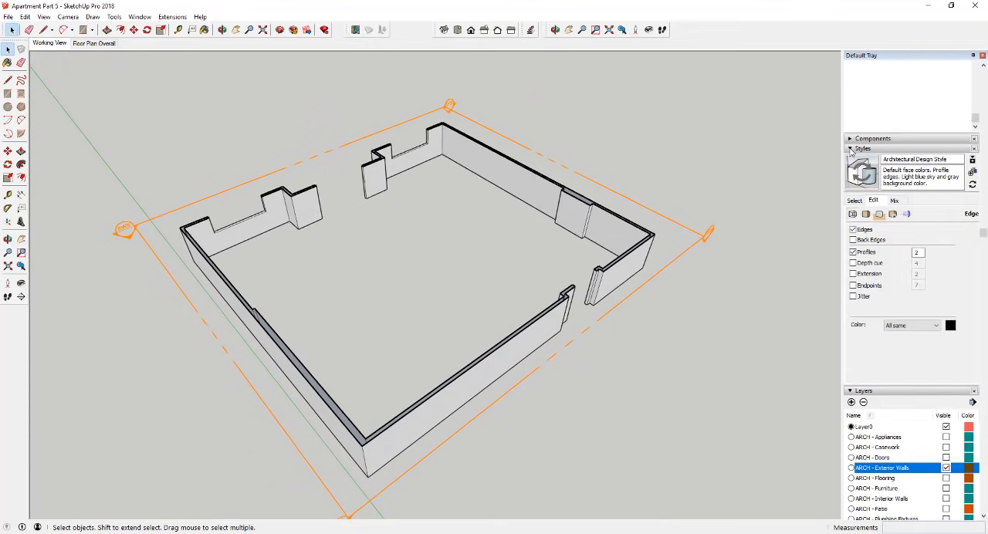
{"action": "left_click", "coordinate": [855, 201]}
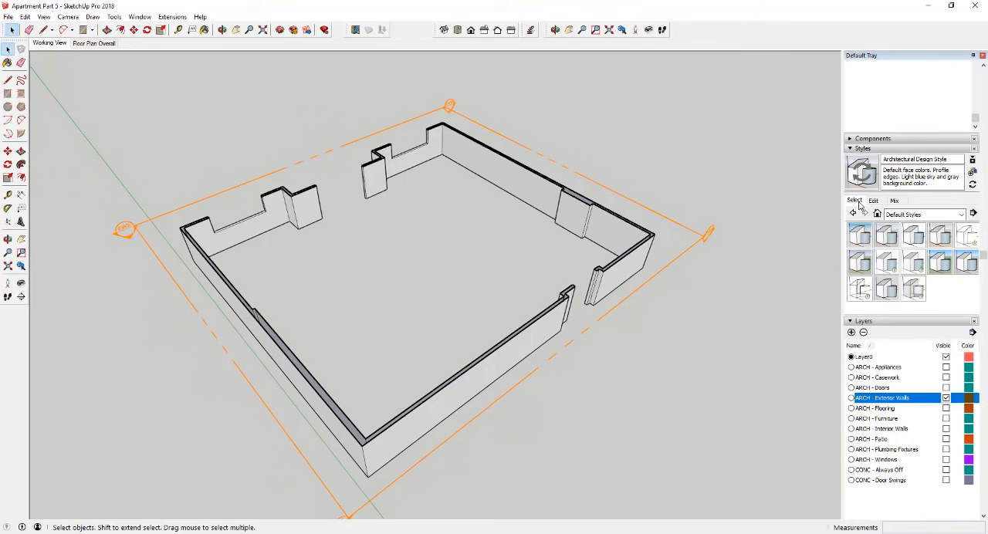
{"action": "left_click", "coordinate": [967, 236]}
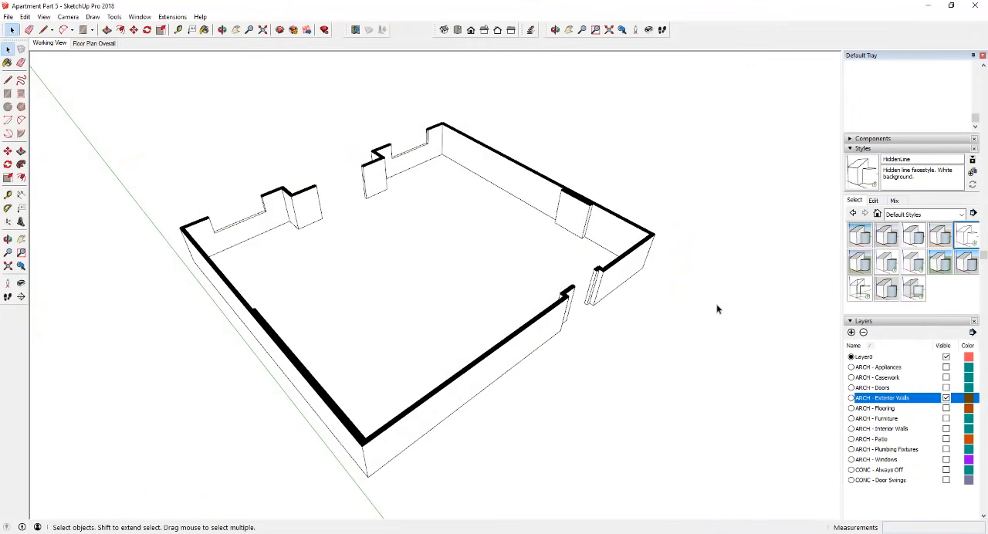
- Open the HiddenLine style for editing and examine the filled section cut at the exterior walls' near corner
{"action": "left_click", "coordinate": [880, 201]}
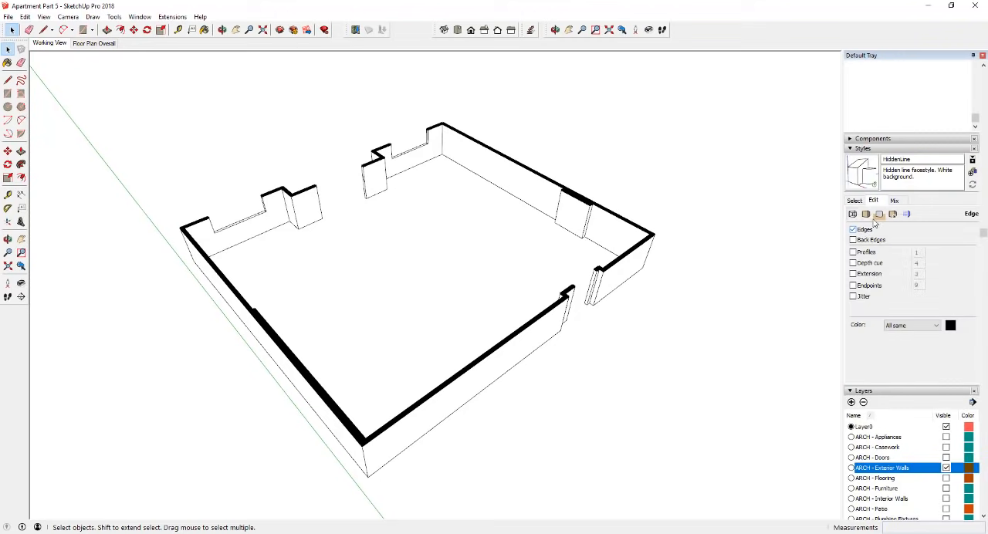
{"action": "scroll", "coordinate": [357, 463], "scroll_direction": "up", "scroll_amount": 5}
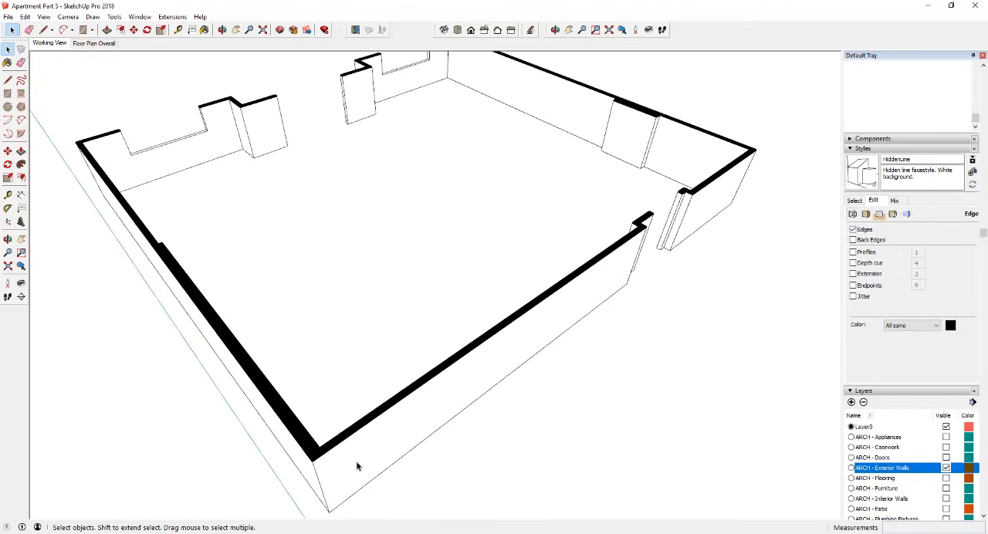
{"action": "scroll", "coordinate": [317, 455], "scroll_direction": "down", "scroll_amount": 5}
{"action": "scroll", "coordinate": [313, 455], "scroll_direction": "up", "scroll_amount": 5}
{"action": "left_click", "coordinate": [312, 454]}
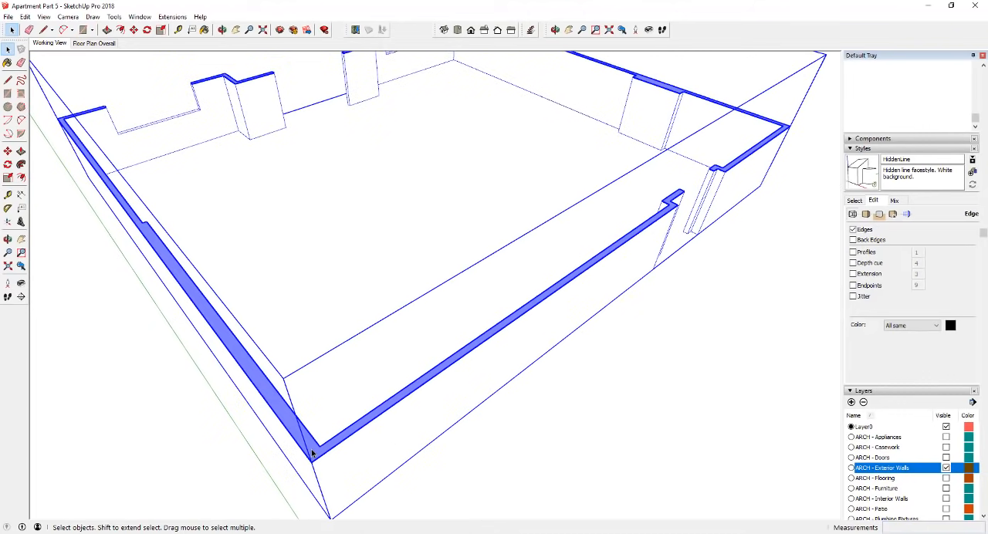
{"action": "scroll", "coordinate": [312, 454], "scroll_direction": "down", "scroll_amount": 5}
{"action": "left_click", "coordinate": [602, 357]}
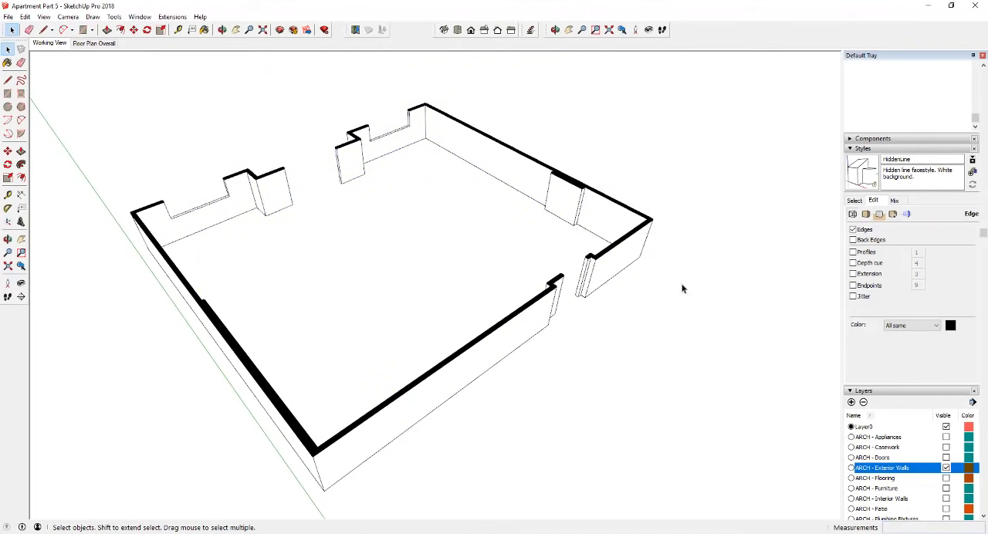
- Change the style's section fill color to white in its modeling settings
{"action": "left_click", "coordinate": [878, 218]}
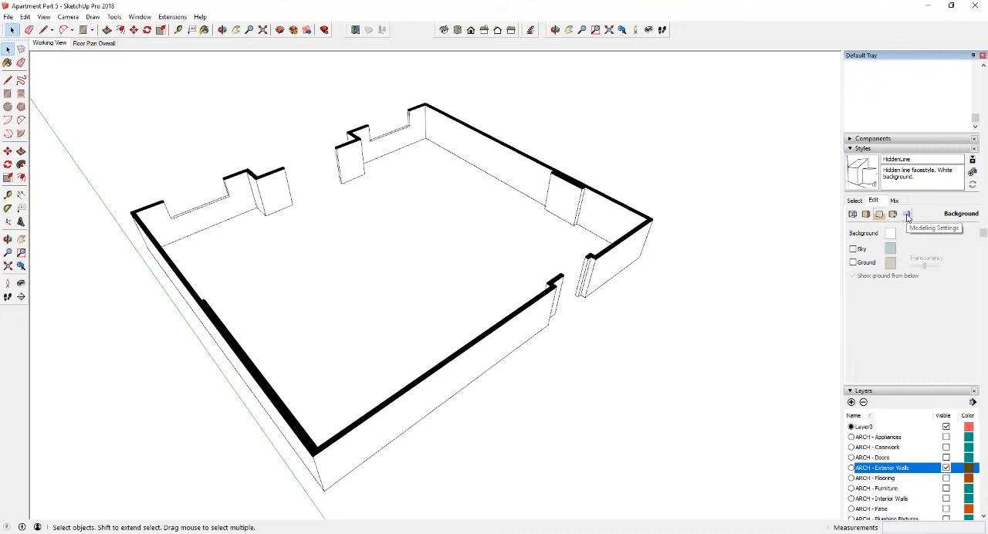
{"action": "left_click", "coordinate": [907, 215]}
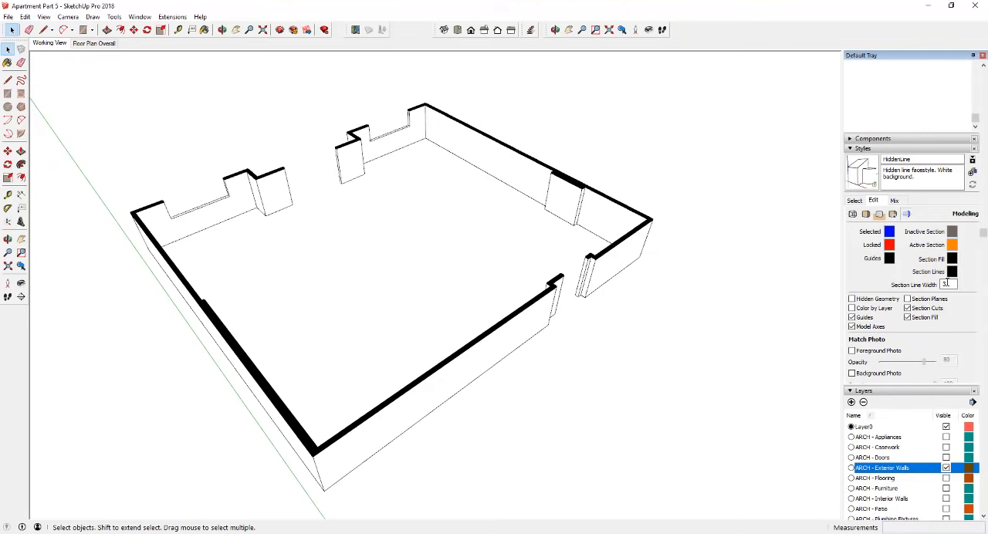
{"action": "left_click", "coordinate": [955, 259]}
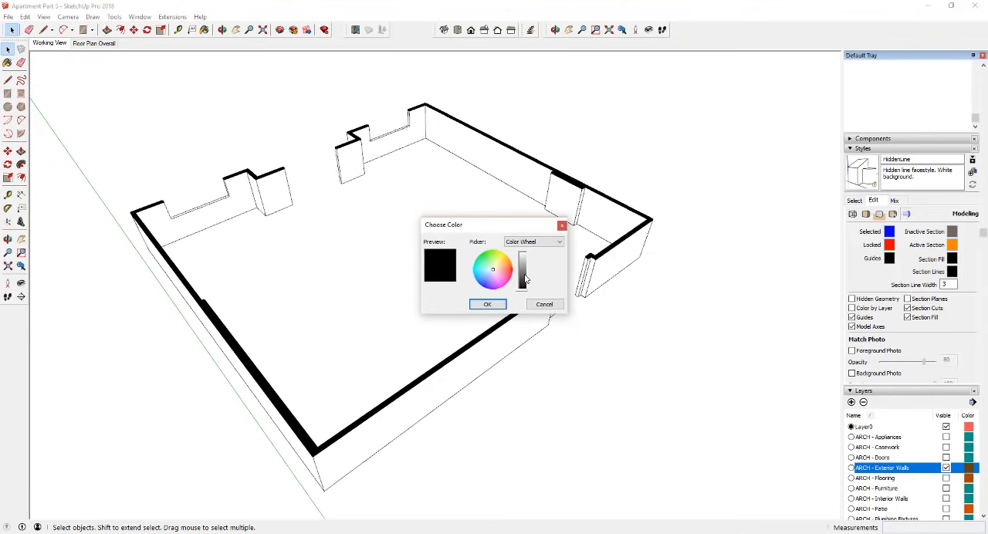
{"action": "left_click_drag", "start_coordinate": [525, 279], "coordinate": [525, 252]}
{"action": "left_click", "coordinate": [487, 304]}
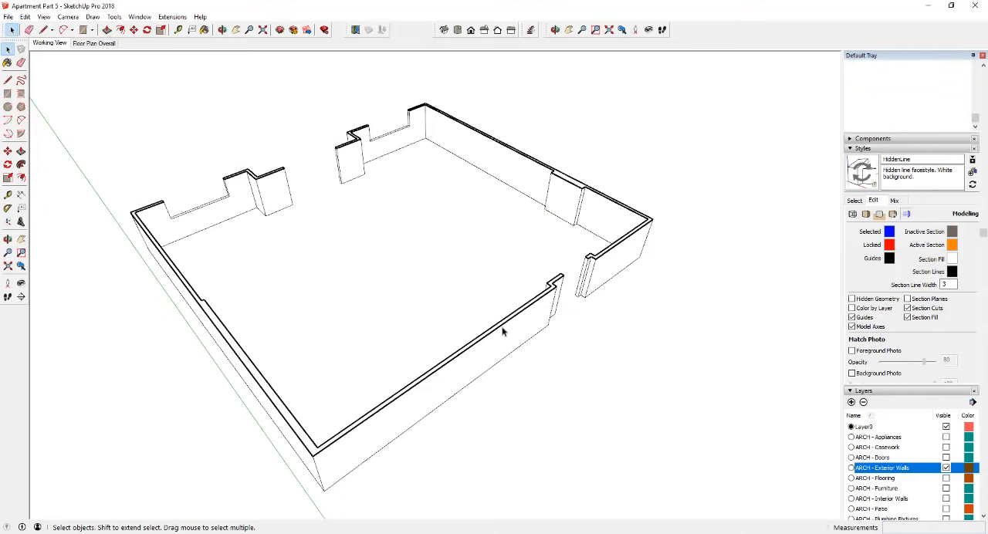
- Examine the section outlines of the cut exterior walls up close around the wall opening
{"action": "scroll", "coordinate": [535, 297], "scroll_direction": "up", "scroll_amount": 2}
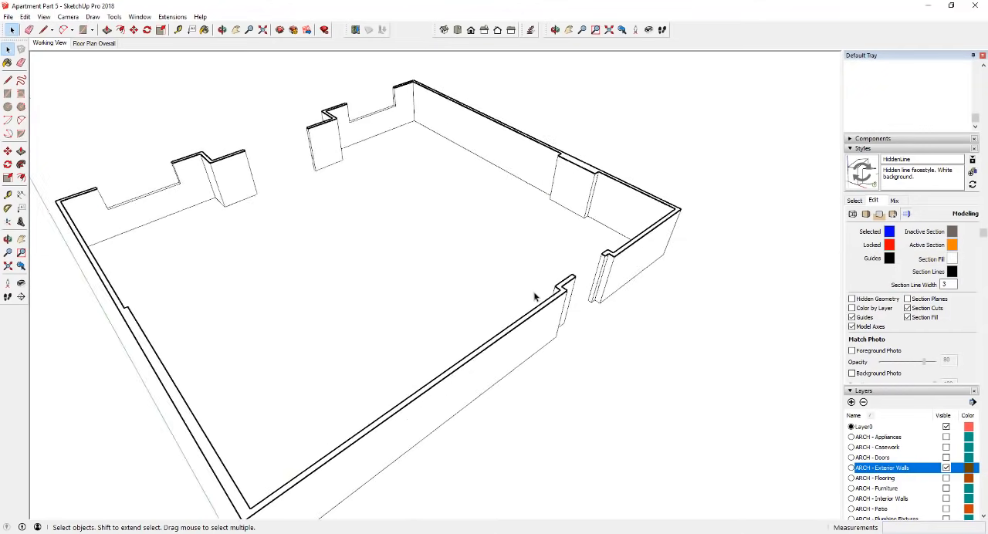
{"action": "scroll", "coordinate": [591, 282], "scroll_direction": "up", "scroll_amount": 5}
{"action": "scroll", "coordinate": [584, 281], "scroll_direction": "down", "scroll_amount": 3}
{"action": "scroll", "coordinate": [569, 277], "scroll_direction": "up", "scroll_amount": 1}
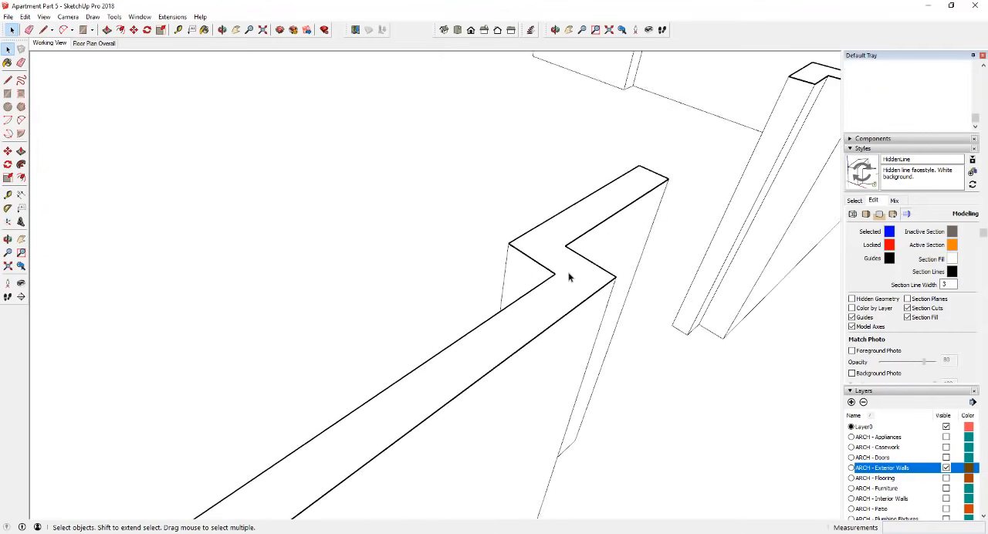
{"action": "scroll", "coordinate": [552, 263], "scroll_direction": "up", "scroll_amount": 2}
{"action": "scroll", "coordinate": [518, 259], "scroll_direction": "down", "scroll_amount": 5}
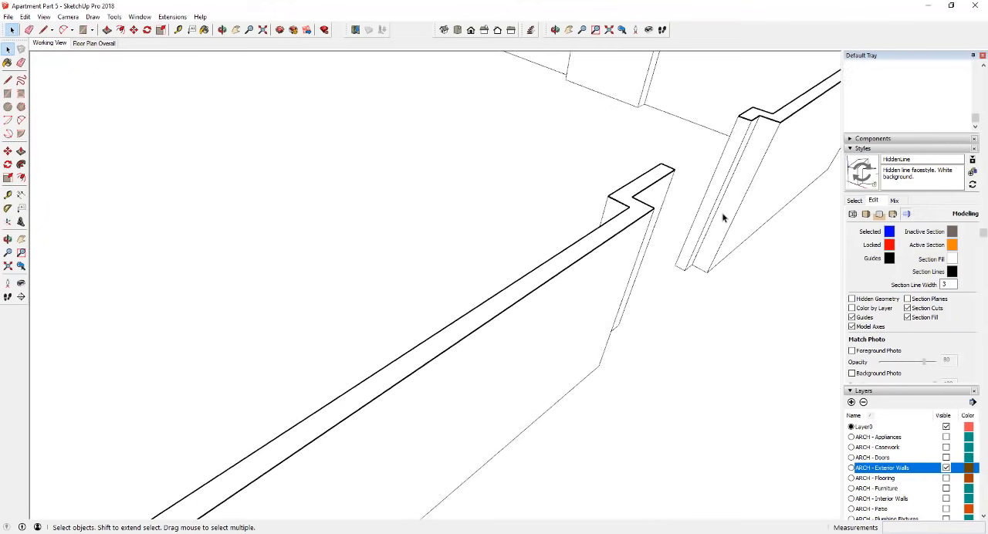
{"action": "scroll", "coordinate": [693, 220], "scroll_direction": "down", "scroll_amount": 5}
{"action": "scroll", "coordinate": [657, 227], "scroll_direction": "up", "scroll_amount": 5}
{"action": "scroll", "coordinate": [624, 225], "scroll_direction": "down", "scroll_amount": 2}
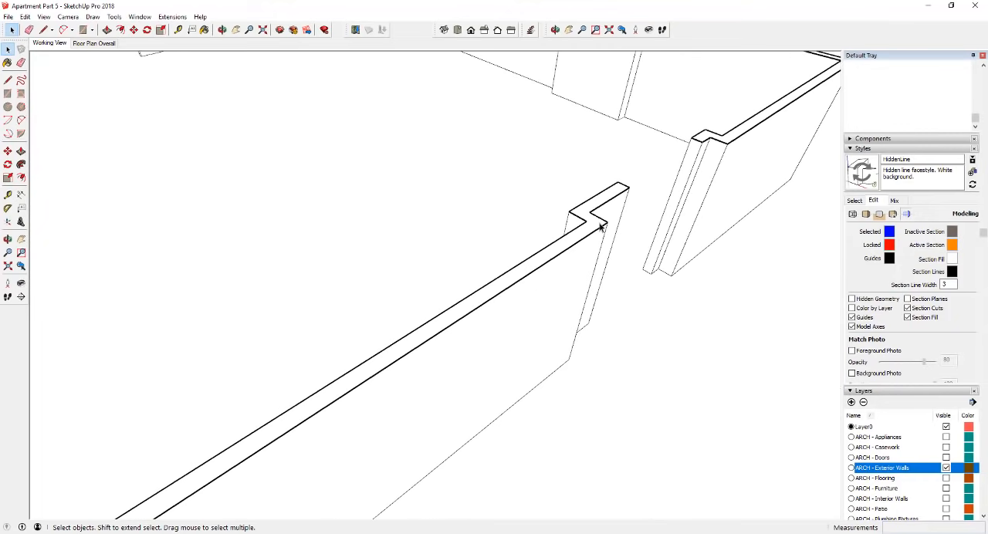
{"action": "scroll", "coordinate": [601, 225], "scroll_direction": "up", "scroll_amount": 5}
{"action": "scroll", "coordinate": [600, 225], "scroll_direction": "down", "scroll_amount": 4}
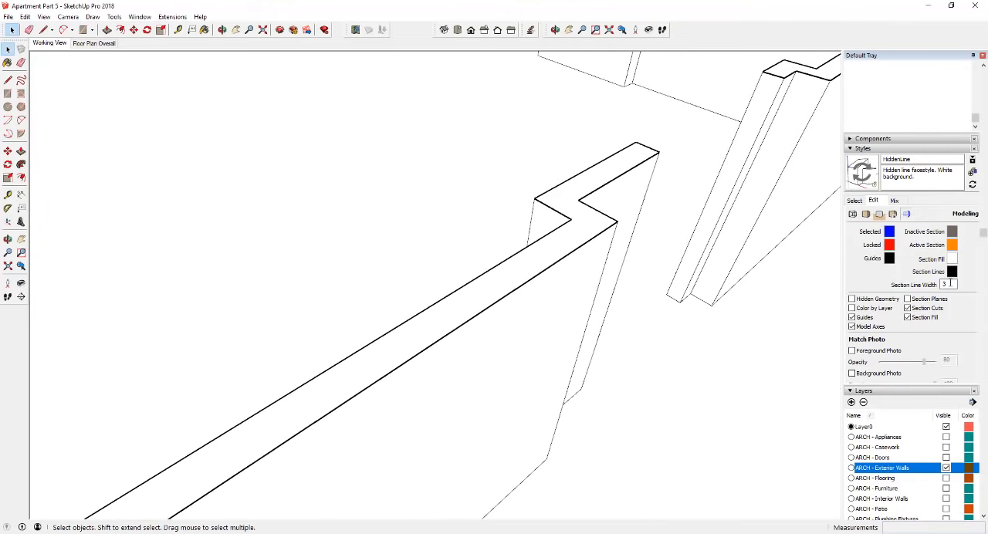
- Try section line widths of 1 and 10 on the cut exterior walls
{"action": "left_click", "coordinate": [951, 284]}
{"action": "left_click_drag", "start_coordinate": [952, 284], "coordinate": [892, 285]}
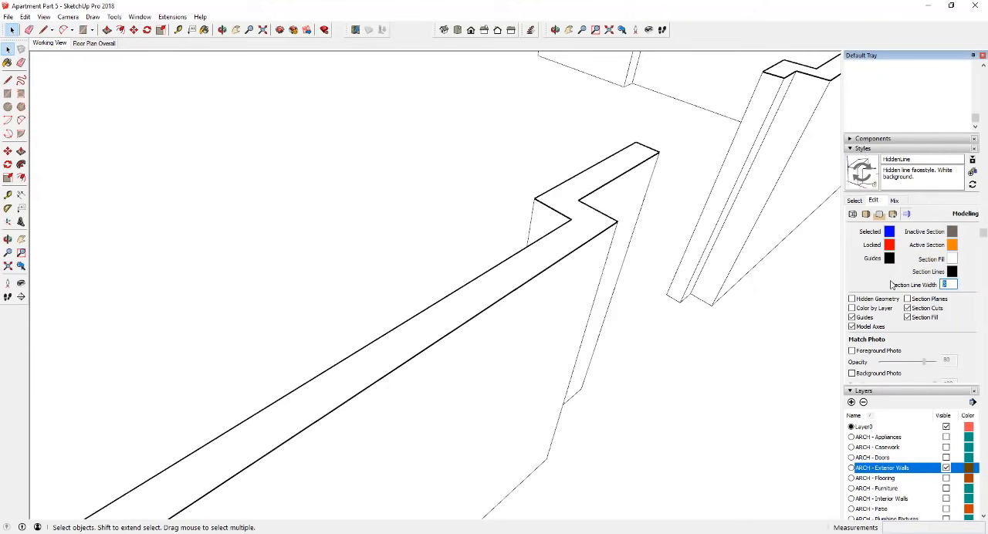
{"action": "type", "text": "1"}
{"action": "key", "text": "Return"}
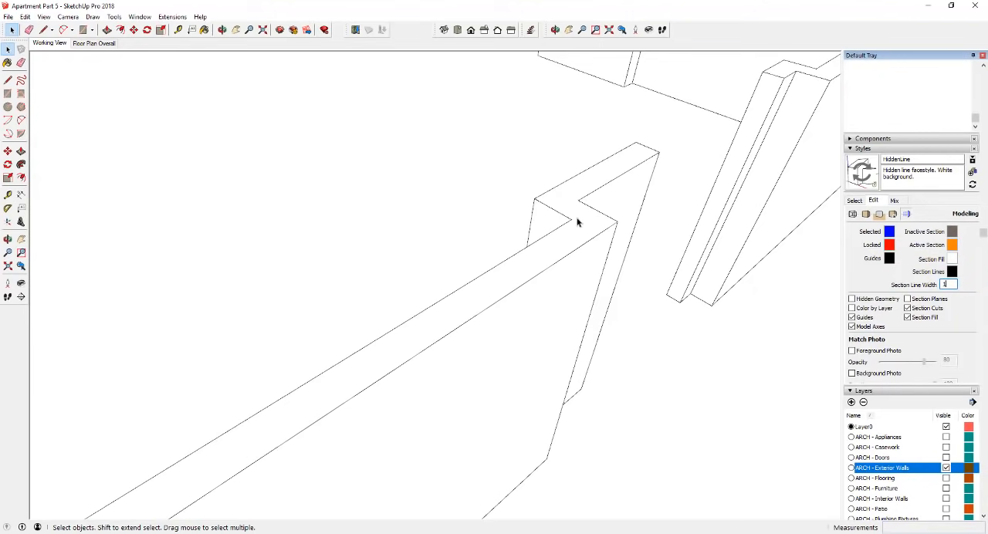
{"action": "left_click_drag", "start_coordinate": [949, 284], "coordinate": [872, 283]}
{"action": "type", "text": "3"}
{"action": "key", "text": "Return"}
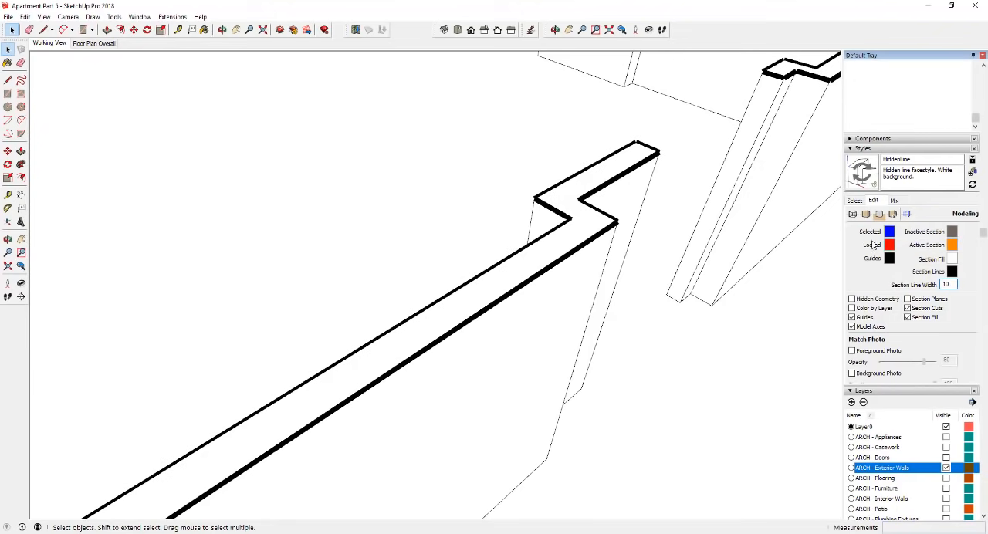
- Set the style's section line width to 3 and check the wall outlines
{"action": "left_click_drag", "start_coordinate": [952, 283], "coordinate": [894, 275]}
{"action": "type", "text": "3"}
{"action": "key", "text": "Return"}
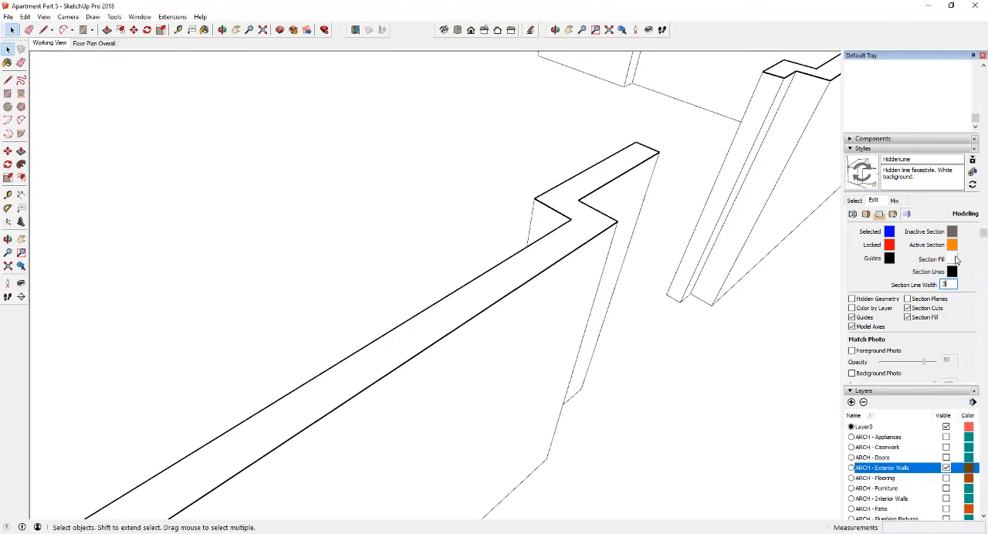
{"action": "scroll", "coordinate": [421, 284], "scroll_direction": "down", "scroll_amount": 5}
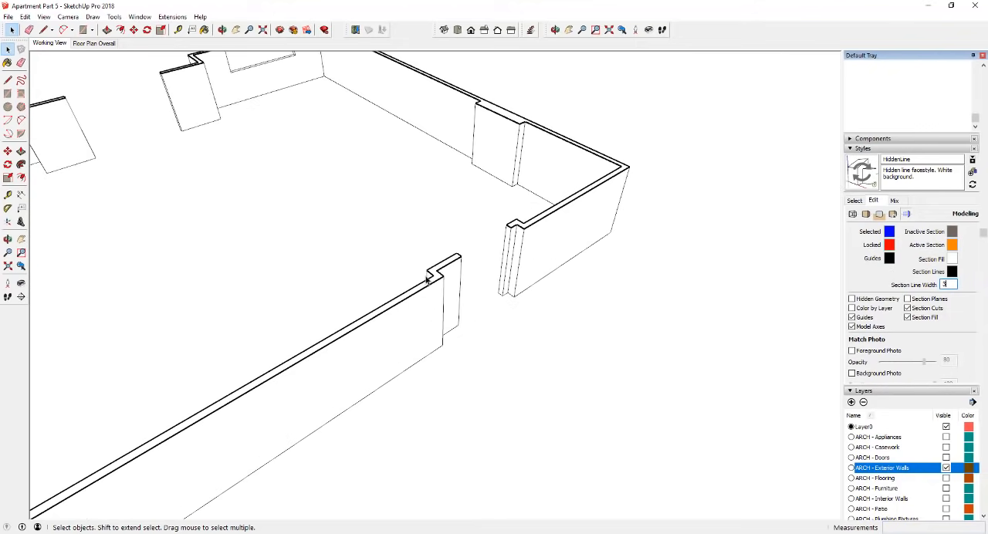
{"action": "scroll", "coordinate": [434, 280], "scroll_direction": "up", "scroll_amount": 8}
{"action": "scroll", "coordinate": [453, 269], "scroll_direction": "down", "scroll_amount": 5}
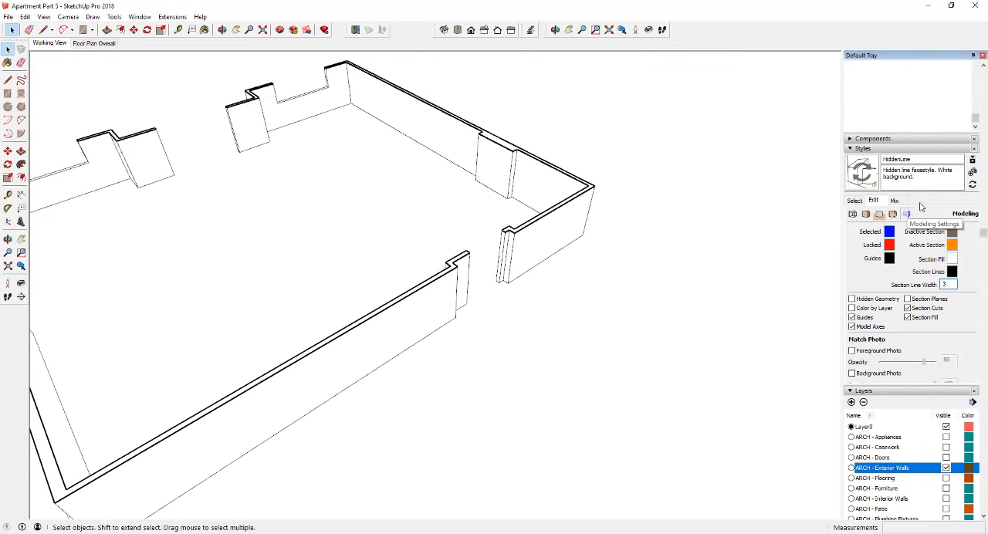
- Create a new style from the current settings and name it HiddenLineExteriorWalls
{"action": "left_click", "coordinate": [972, 173]}
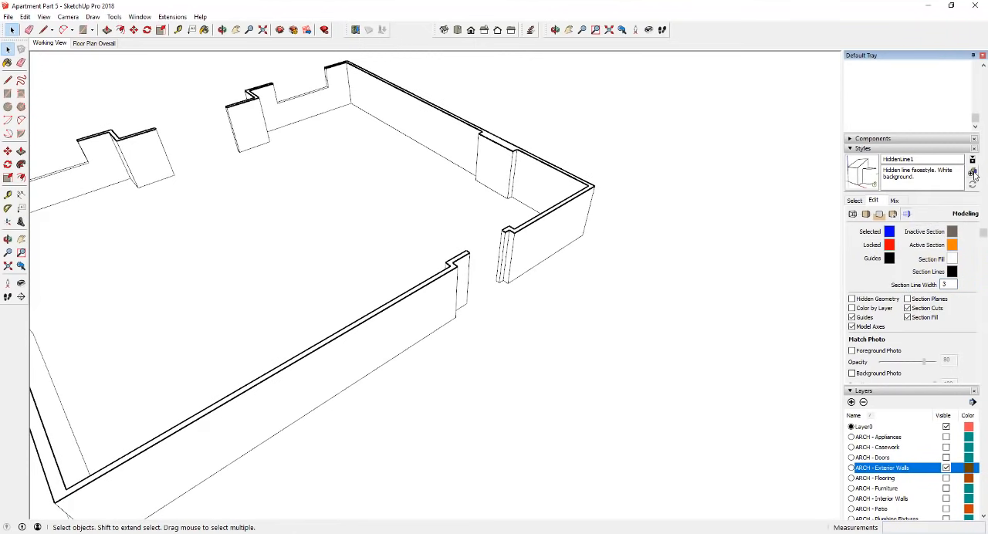
{"action": "left_click_drag", "start_coordinate": [945, 160], "coordinate": [828, 159]}
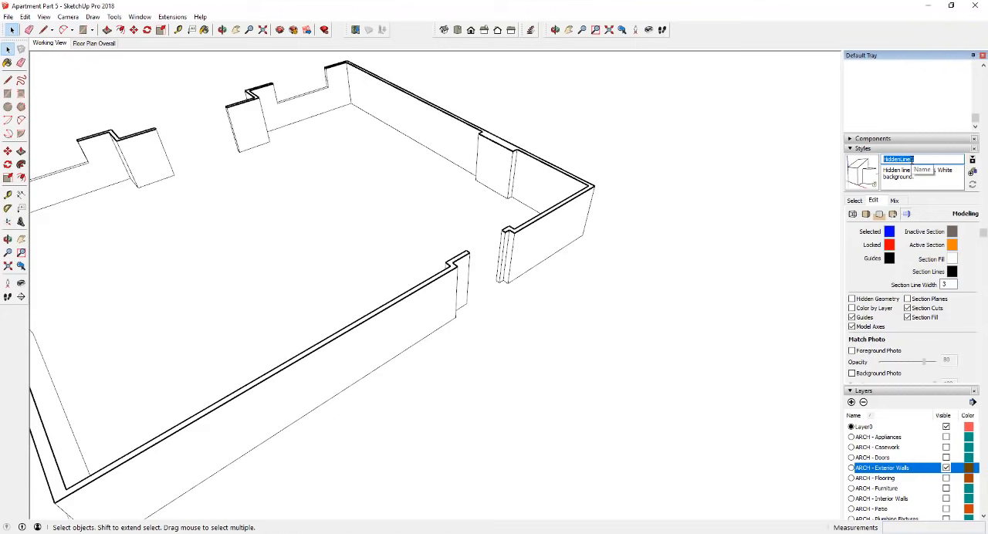
{"action": "left_click", "coordinate": [940, 158]}
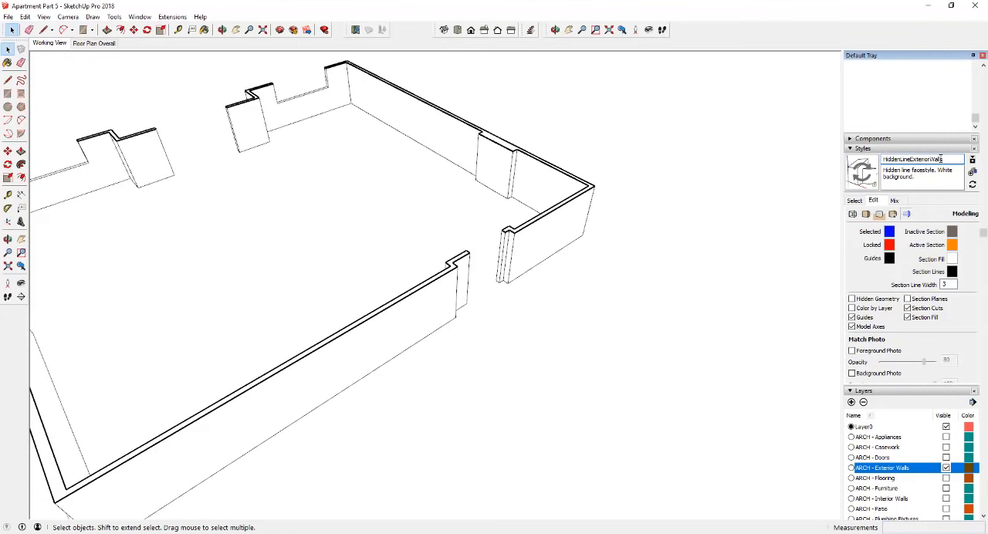
{"action": "left_click", "coordinate": [870, 166]}
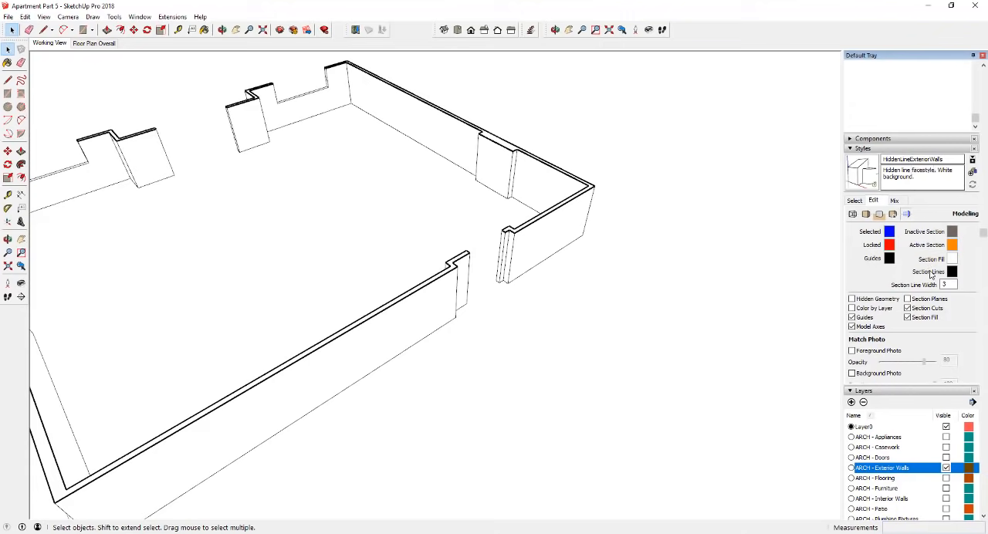
- Change the section fill color of the HiddenLineExteriorWalls style to black
{"action": "scroll", "coordinate": [567, 256], "scroll_direction": "down", "scroll_amount": 3}
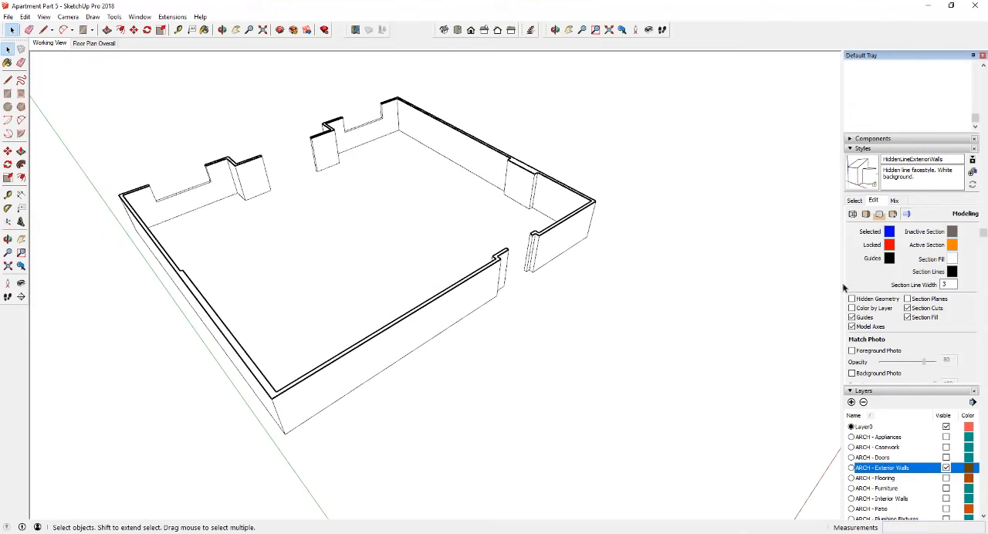
{"action": "left_click", "coordinate": [952, 258]}
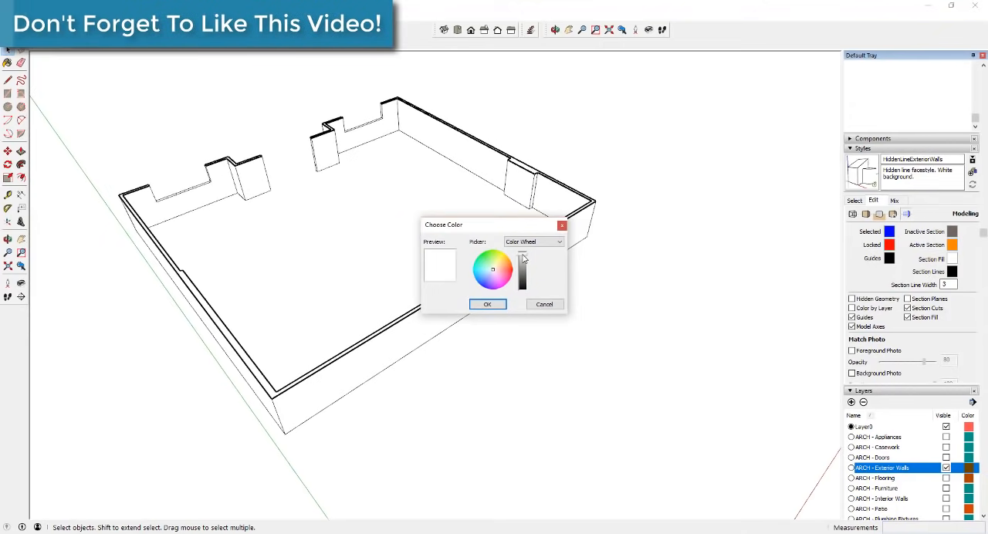
{"action": "left_click_drag", "start_coordinate": [523, 258], "coordinate": [523, 299]}
{"action": "left_click", "coordinate": [487, 305]}
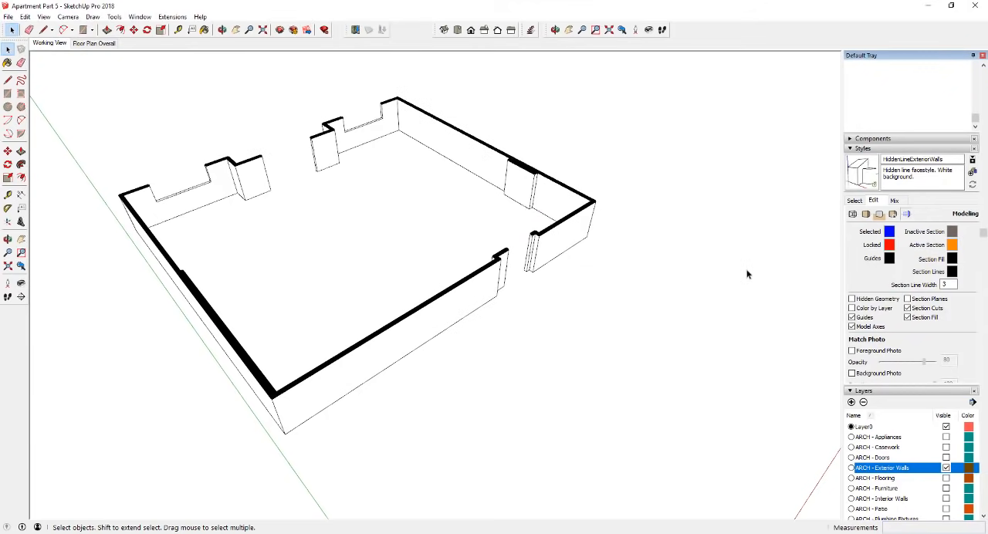
- Show the exterior walls in the standard Top view with perspective turned off
{"action": "left_click", "coordinate": [458, 31]}
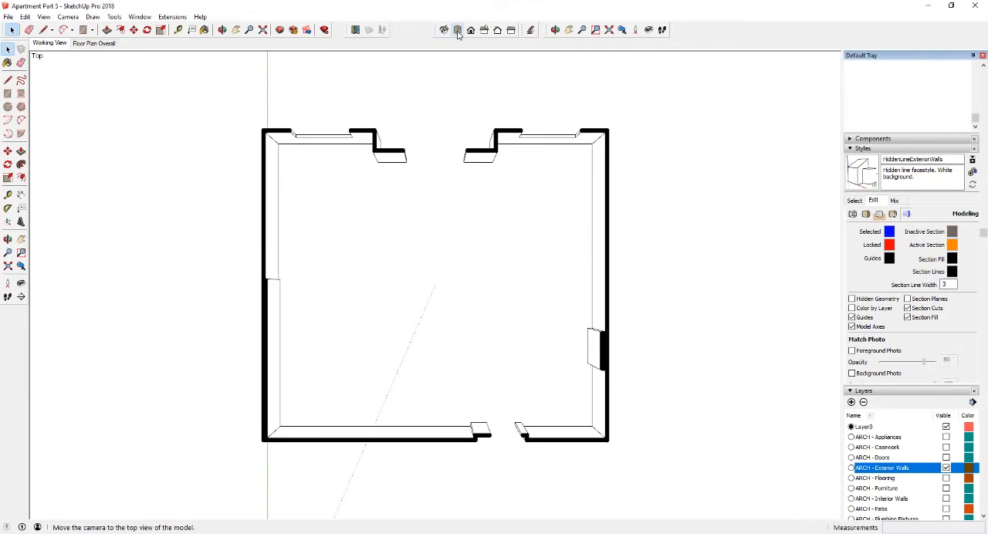
{"action": "left_click", "coordinate": [44, 17]}
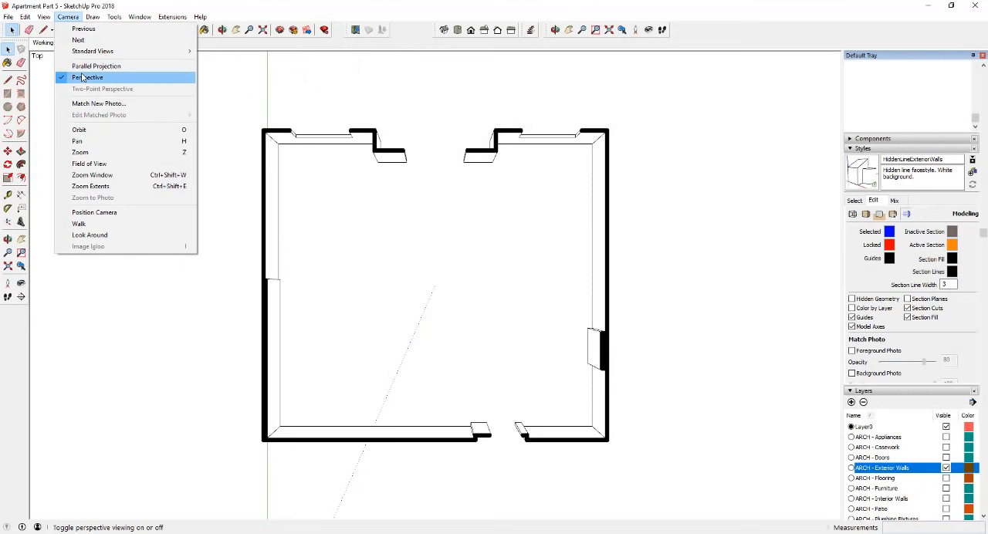
{"action": "left_click", "coordinate": [88, 78]}
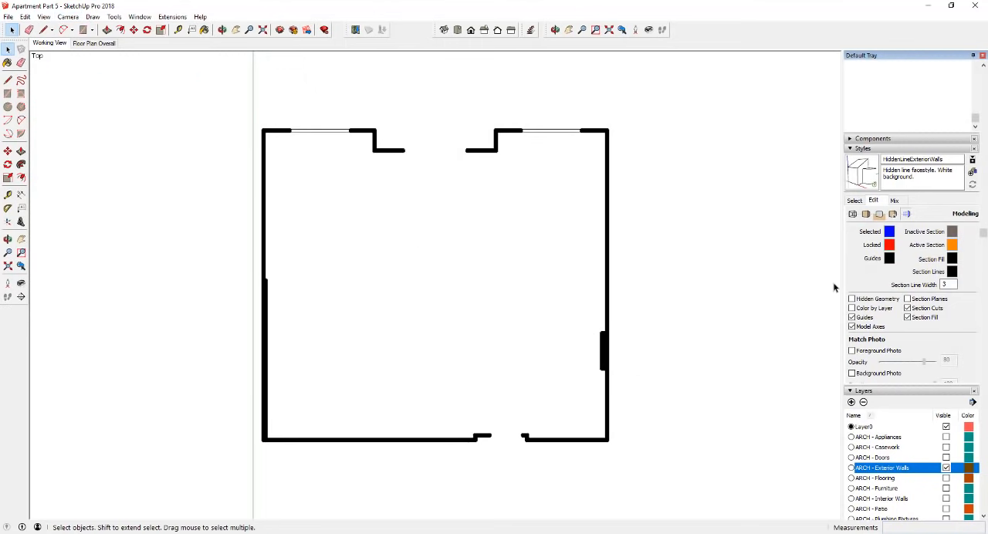
- Turn off the model axes in the HiddenLineExteriorWalls style
{"action": "left_click", "coordinate": [908, 214]}
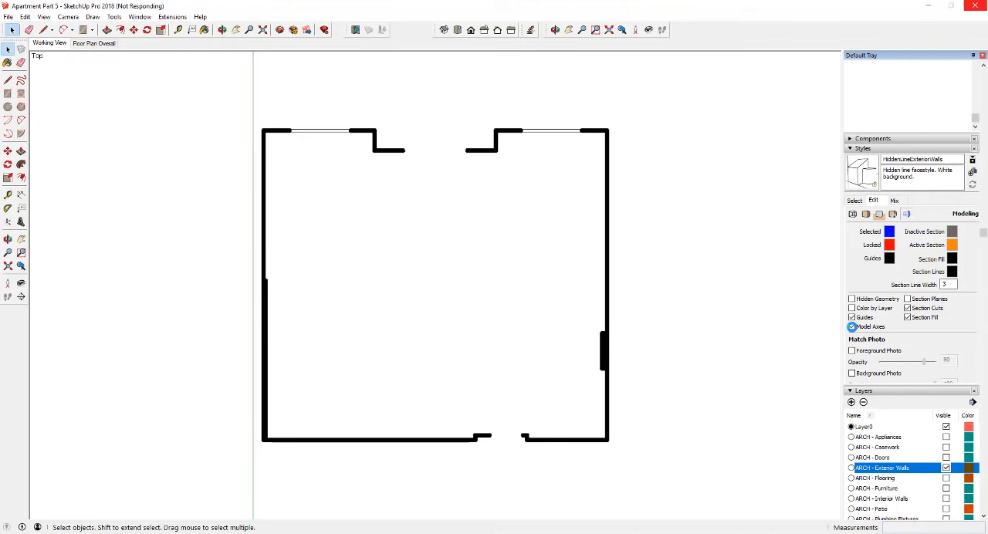
{"action": "left_click", "coordinate": [851, 328]}
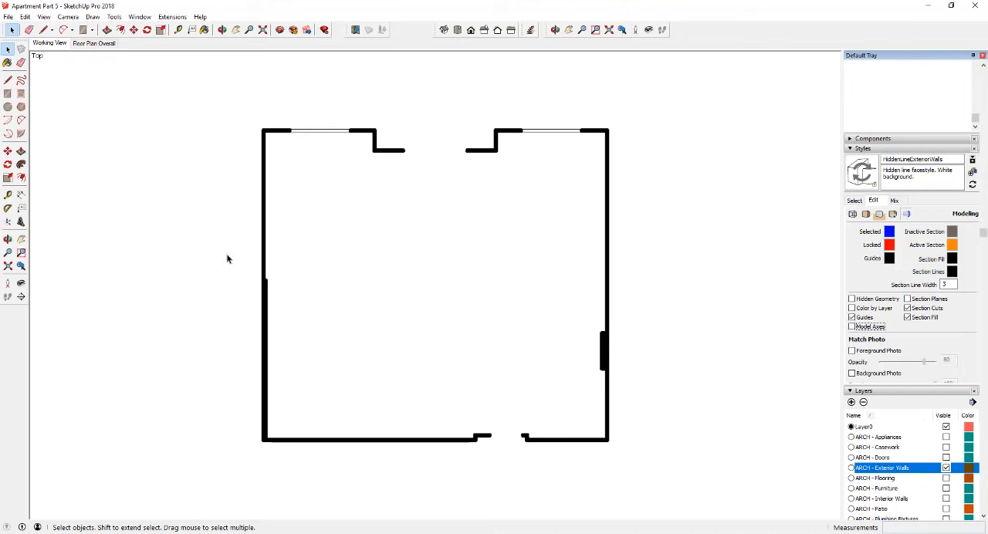
- Examine the sectioned exterior walls and window openings in 3D, and return to the full Top view
{"action": "left_click", "coordinate": [9, 267]}
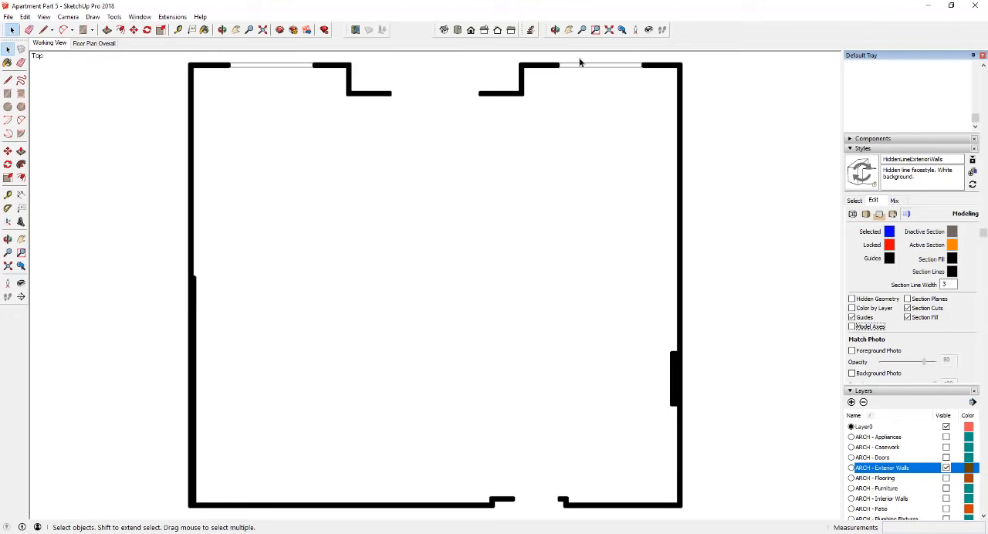
{"action": "scroll", "coordinate": [654, 68], "scroll_direction": "up", "scroll_amount": 3}
{"action": "middle_click_drag", "start_coordinate": [712, 346], "coordinate": [644, 203]}
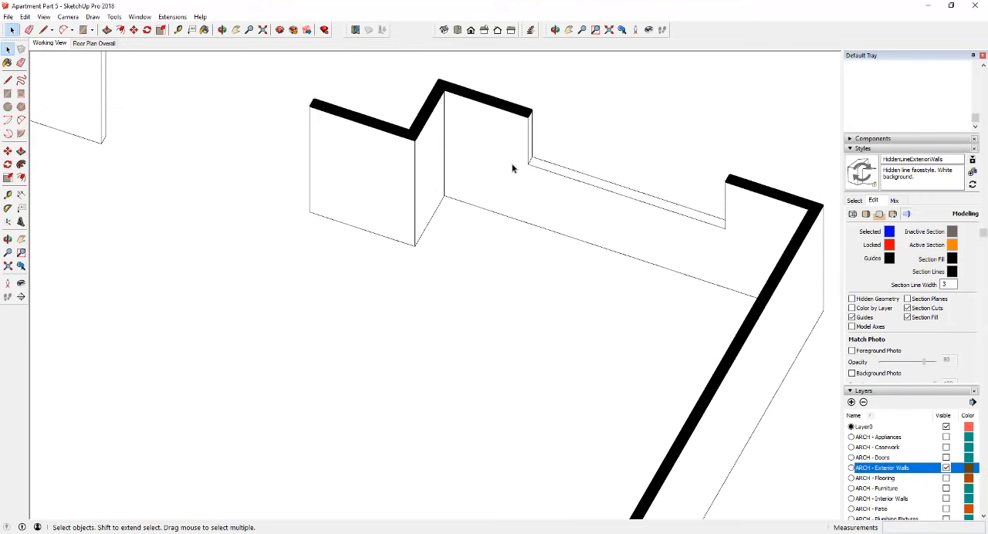
{"action": "scroll", "coordinate": [534, 138], "scroll_direction": "down", "scroll_amount": 2}
{"action": "scroll", "coordinate": [527, 119], "scroll_direction": "down", "scroll_amount": 1}
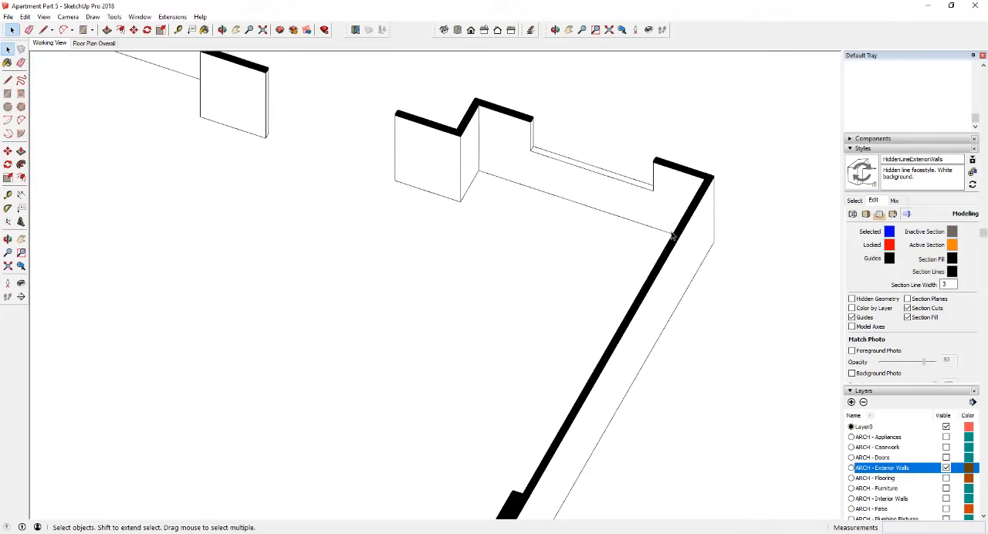
{"action": "scroll", "coordinate": [544, 150], "scroll_direction": "down", "scroll_amount": 1}
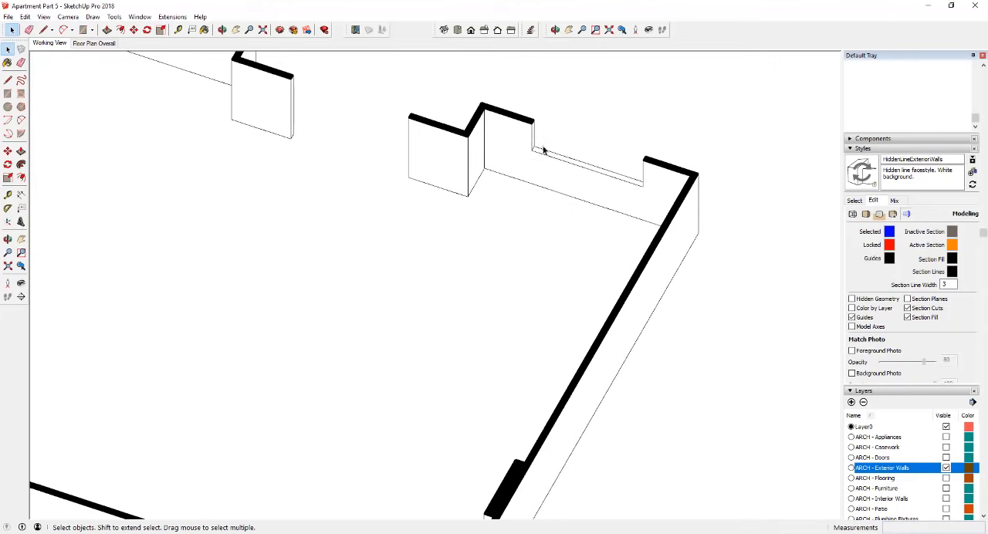
{"action": "left_click", "coordinate": [458, 30]}
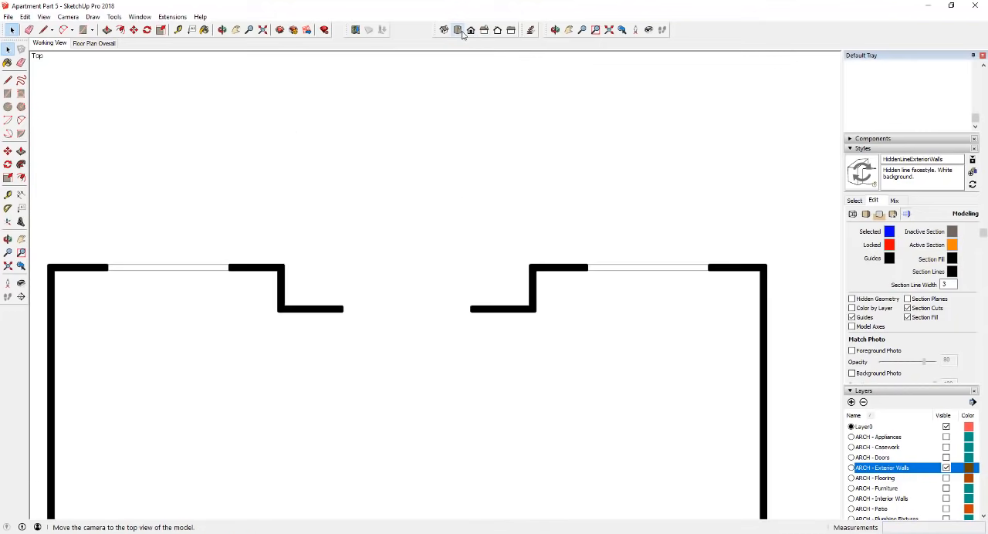
{"action": "left_click", "coordinate": [7, 266]}
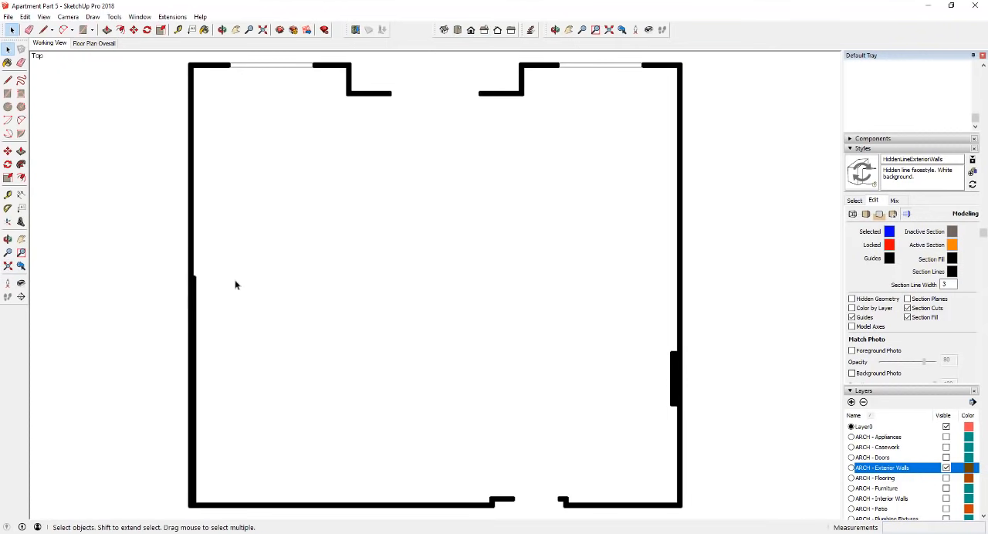
{"action": "right_click", "coordinate": [38, 46]}
{"action": "left_click", "coordinate": [71, 71]}
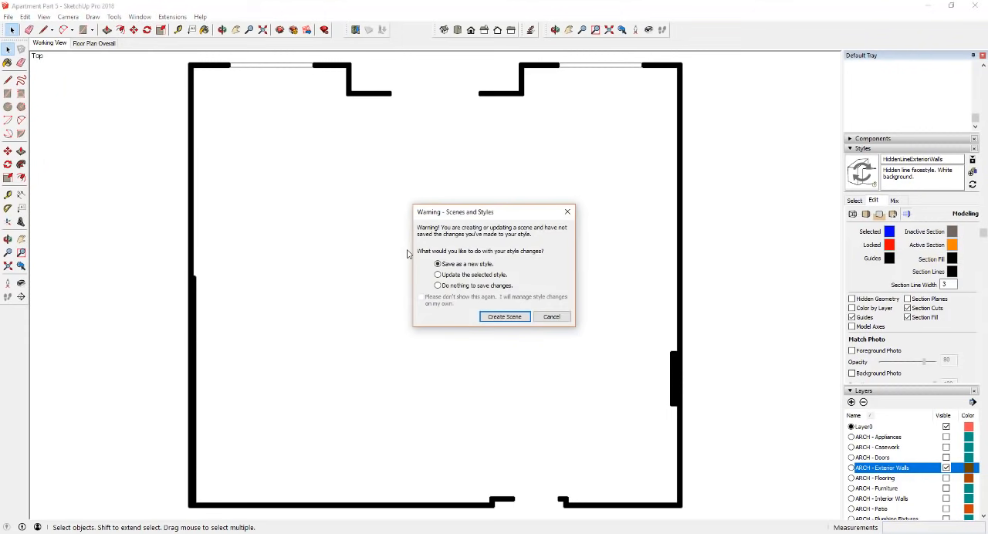
{"action": "left_click", "coordinate": [552, 317]}
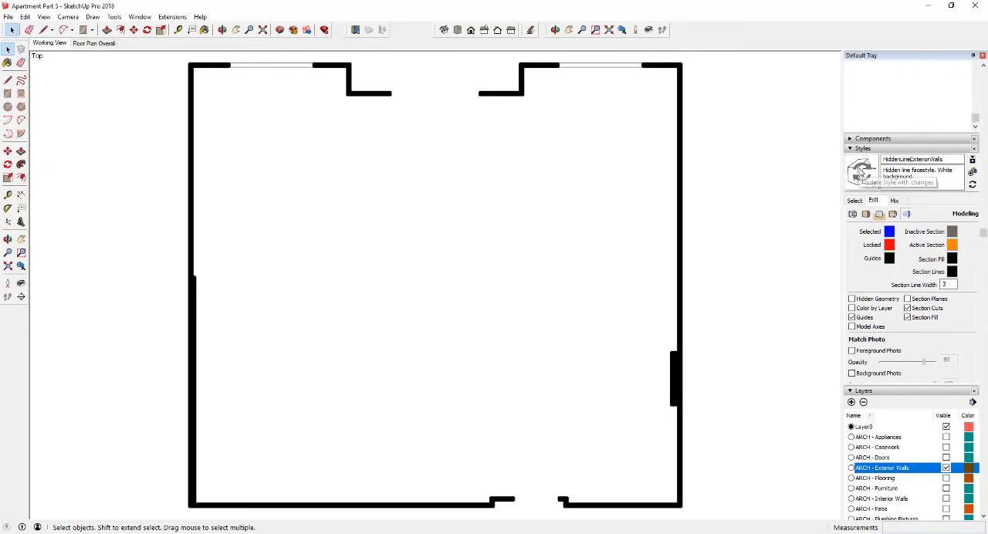
- Update the HiddenLineExteriorWalls style with its changes and add a new scene from the current top view
{"action": "left_click", "coordinate": [862, 172]}
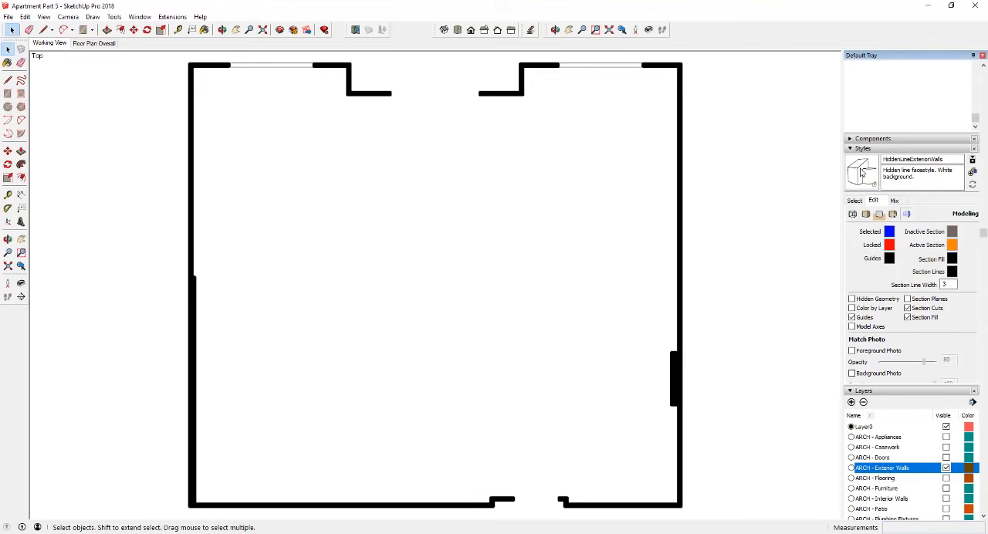
{"action": "right_click", "coordinate": [49, 44]}
{"action": "left_click", "coordinate": [78, 78]}
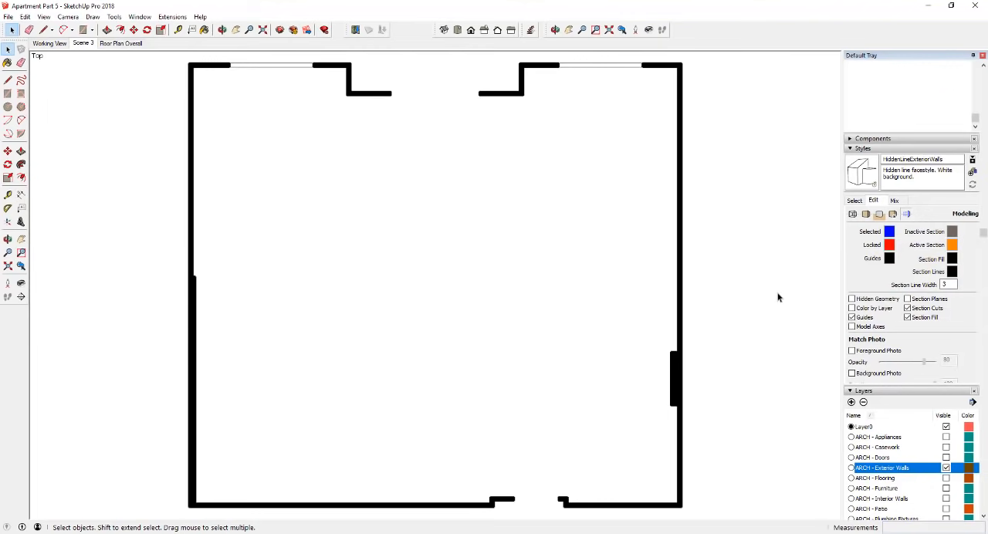
{"action": "scroll", "coordinate": [800, 270], "scroll_direction": "down", "scroll_amount": 2}
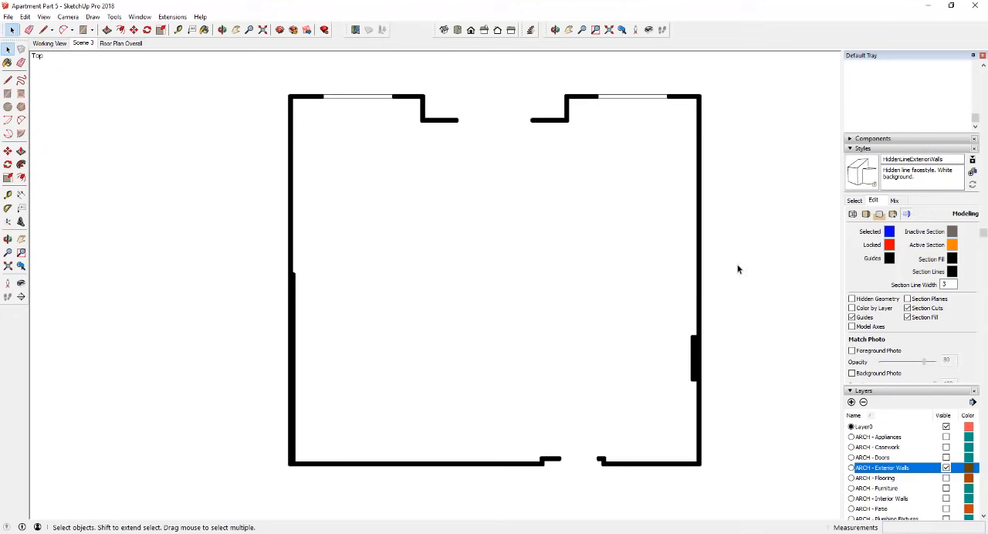
{"action": "left_click", "coordinate": [83, 43]}
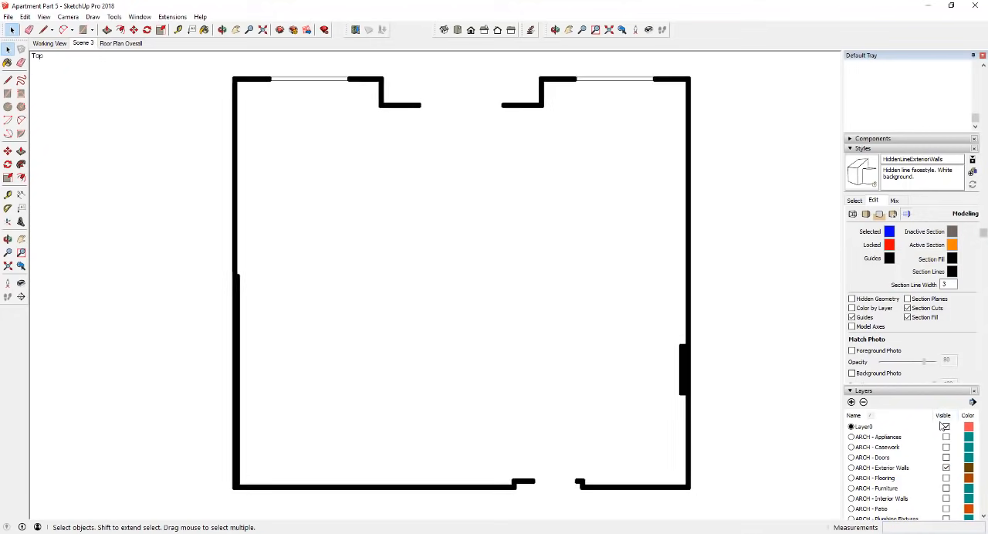
- Reorder the scenes so the newly added exterior walls scene comes after Floor Plan Overall
{"action": "scroll", "coordinate": [938, 402], "scroll_direction": "down", "scroll_amount": 5}
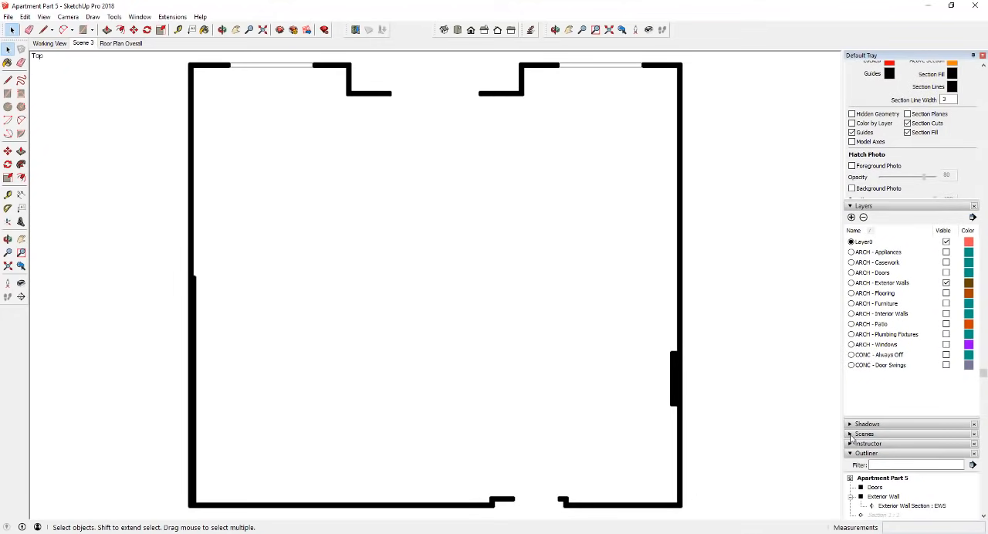
{"action": "left_click", "coordinate": [851, 434]}
{"action": "scroll", "coordinate": [914, 359], "scroll_direction": "down", "scroll_amount": 4}
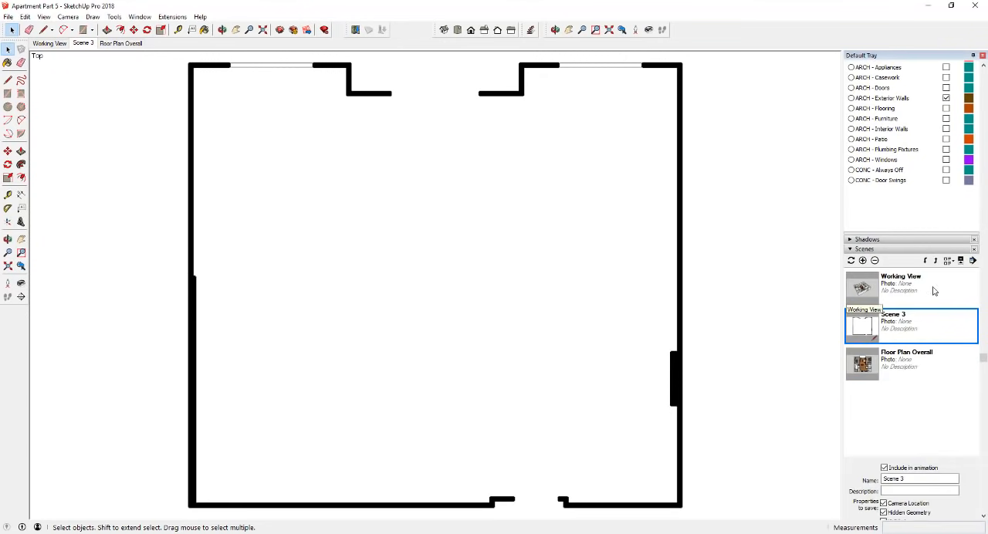
{"action": "scroll", "coordinate": [876, 289], "scroll_direction": "down", "scroll_amount": 2}
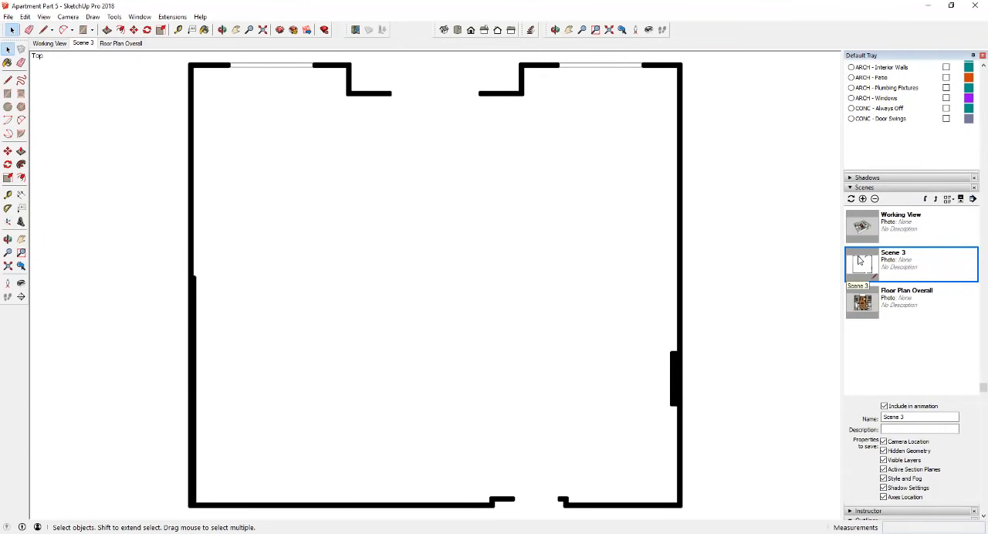
{"action": "left_click", "coordinate": [927, 200]}
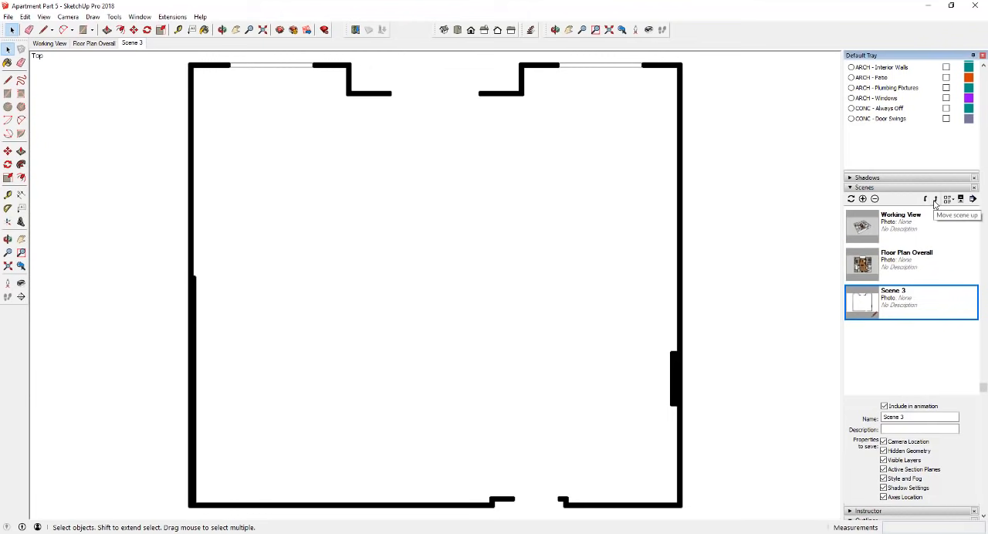
- Rename the new scene as Exterior Walls - Shaded
{"action": "triple_click", "coordinate": [921, 418]}
{"action": "type", "text": "L"}
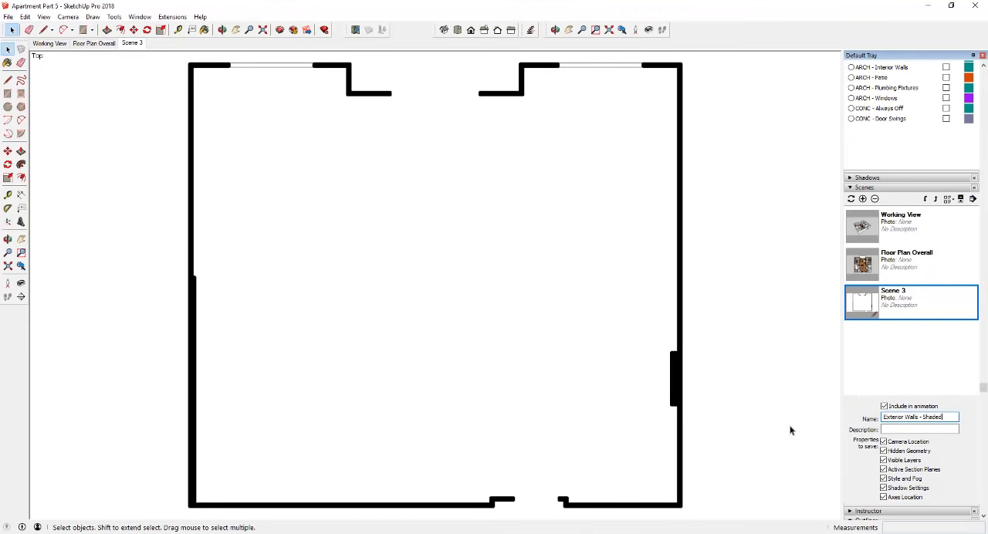
{"action": "key", "text": "Return"}
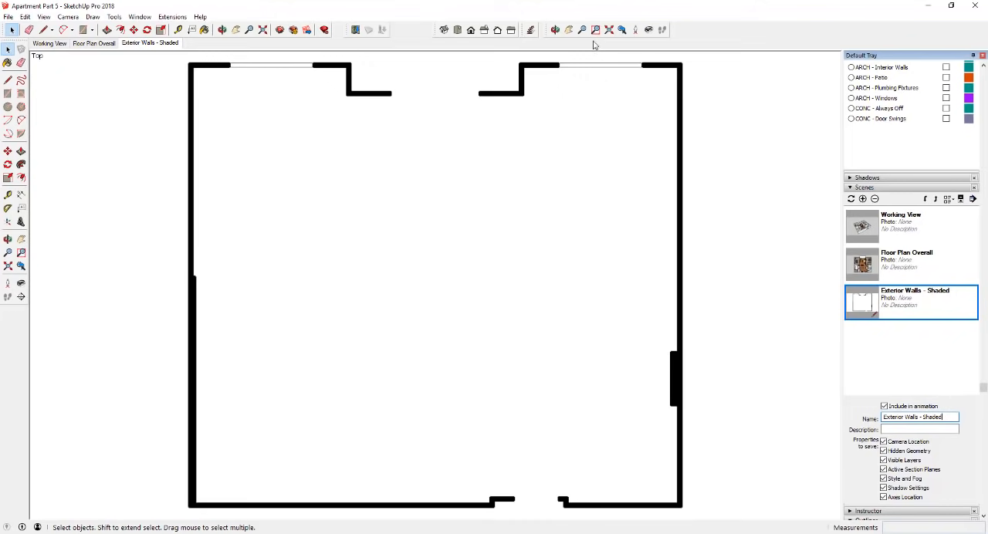
{"action": "left_click", "coordinate": [902, 430]}
{"action": "left_click", "coordinate": [853, 199]}
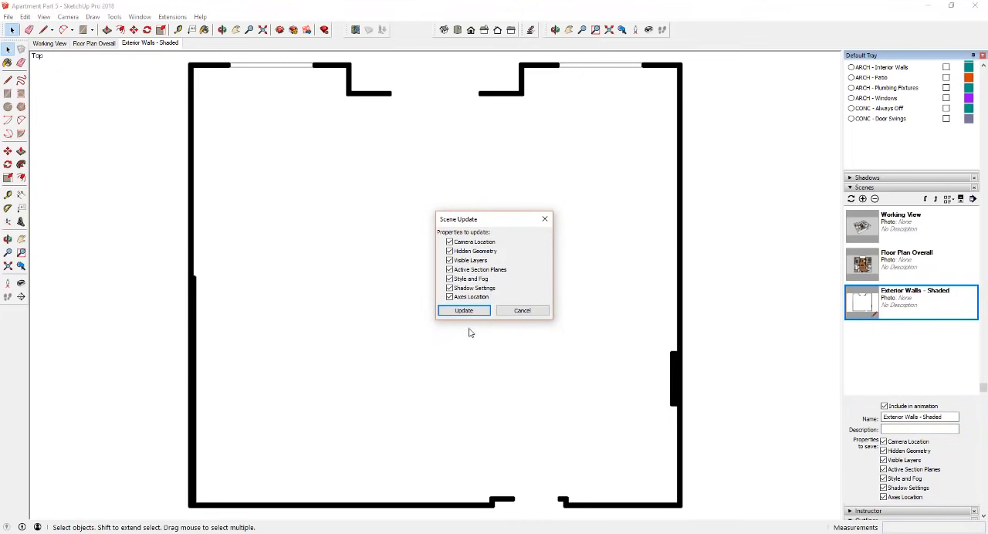
{"action": "left_click", "coordinate": [517, 310]}
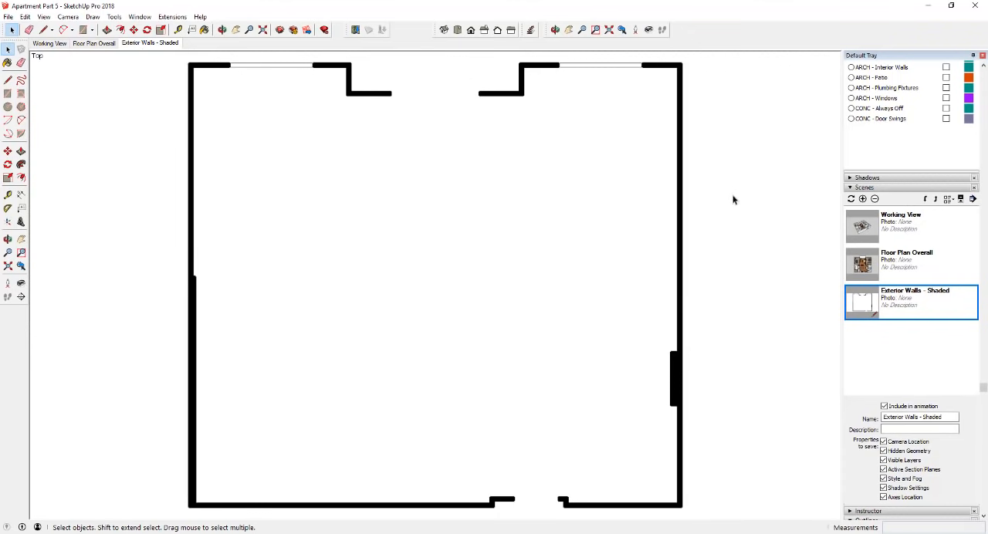
- Hide the ARCH - Exterior Walls layer and make the ARCH - Interior Walls layer visible
{"action": "scroll", "coordinate": [929, 146], "scroll_direction": "up", "scroll_amount": 2}
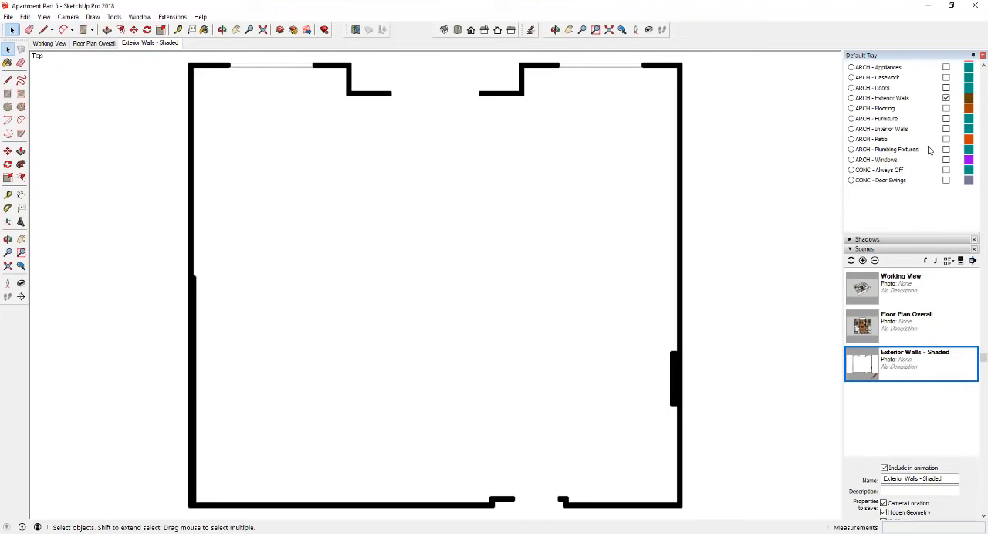
{"action": "left_click", "coordinate": [911, 98]}
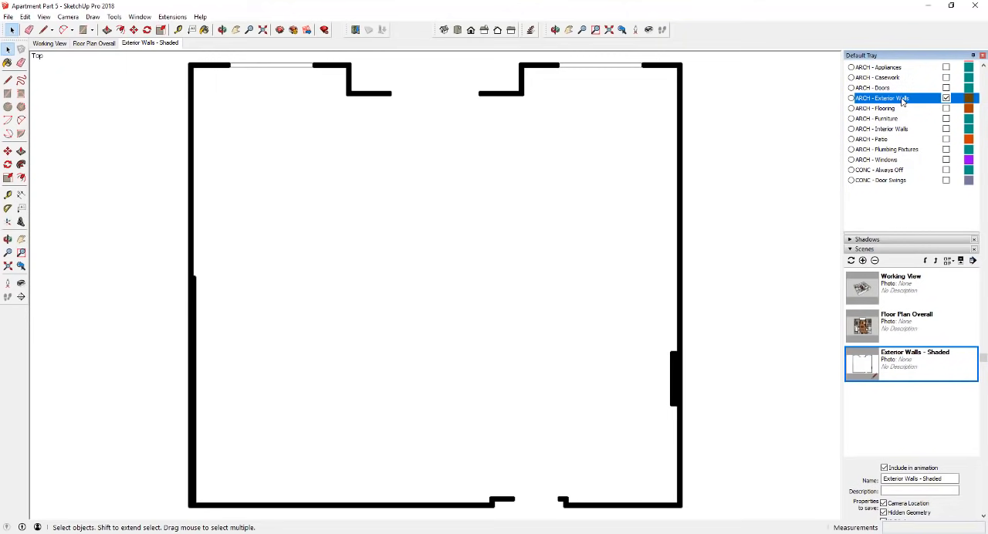
{"action": "left_click", "coordinate": [946, 99]}
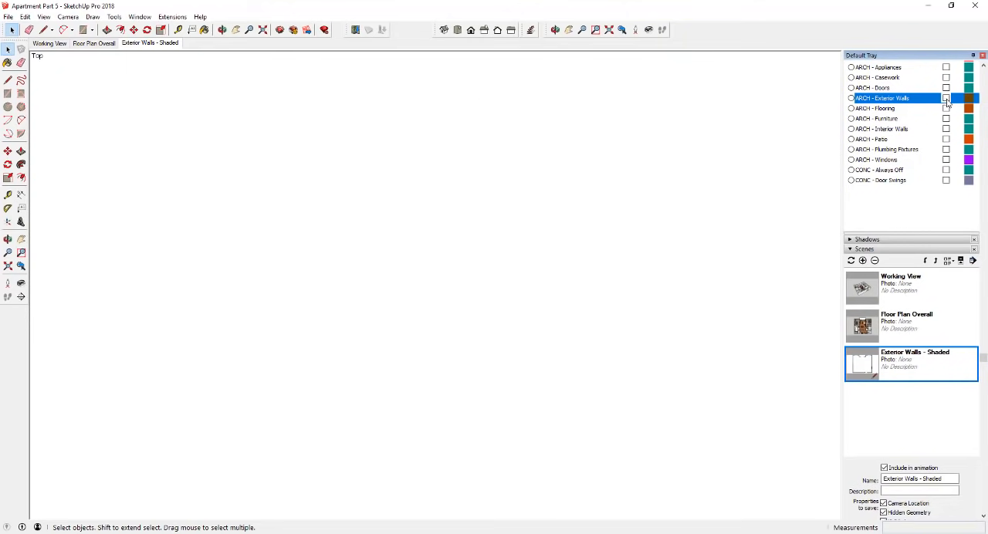
{"action": "left_click", "coordinate": [946, 129]}
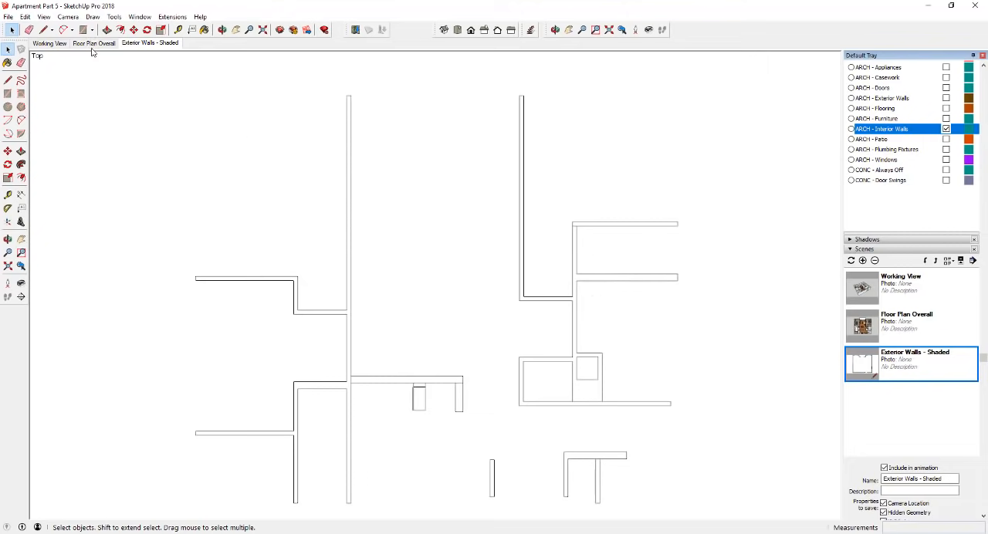
- Add a new scene of the interior walls and name it Interior Walls - Shaded
{"action": "right_click", "coordinate": [141, 44]}
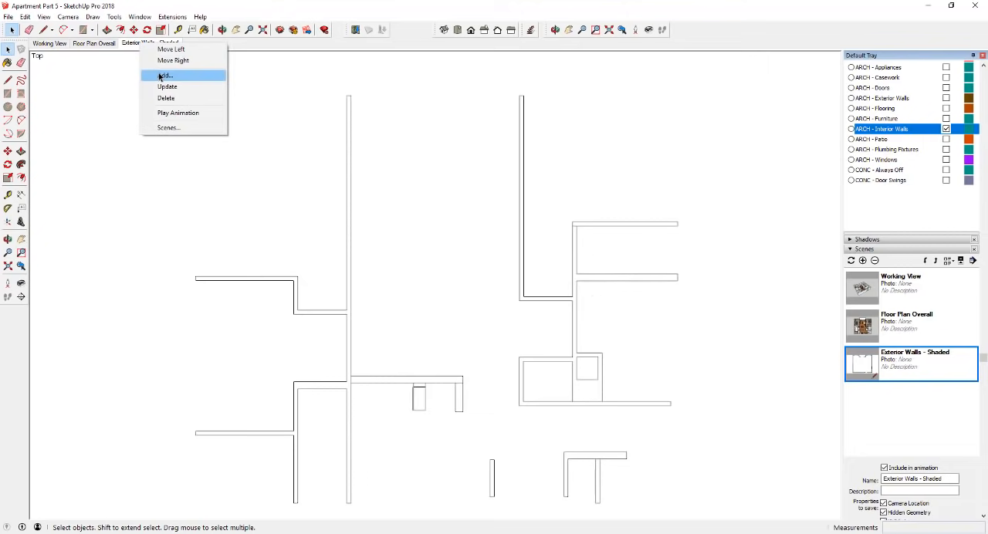
{"action": "left_click", "coordinate": [163, 76]}
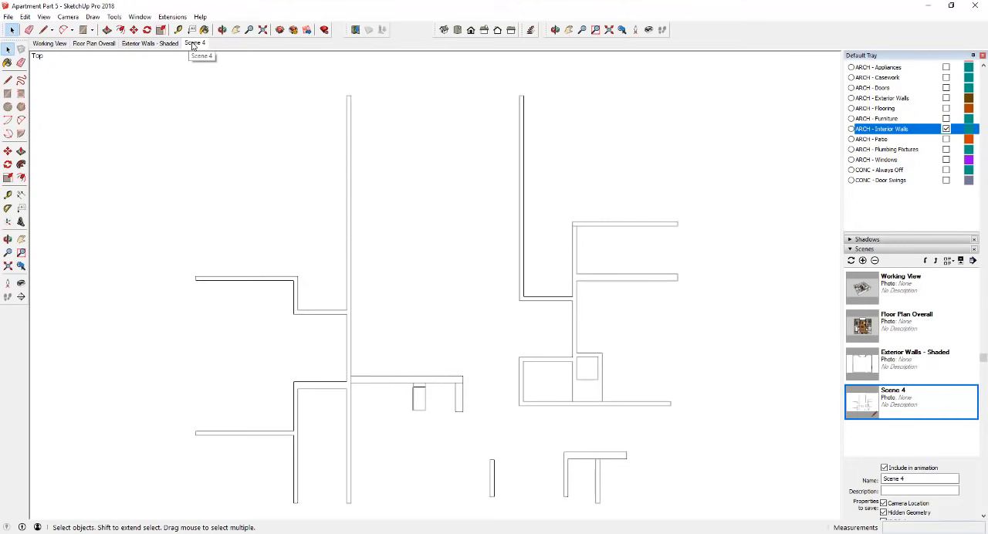
{"action": "left_click_drag", "start_coordinate": [923, 480], "coordinate": [766, 478]}
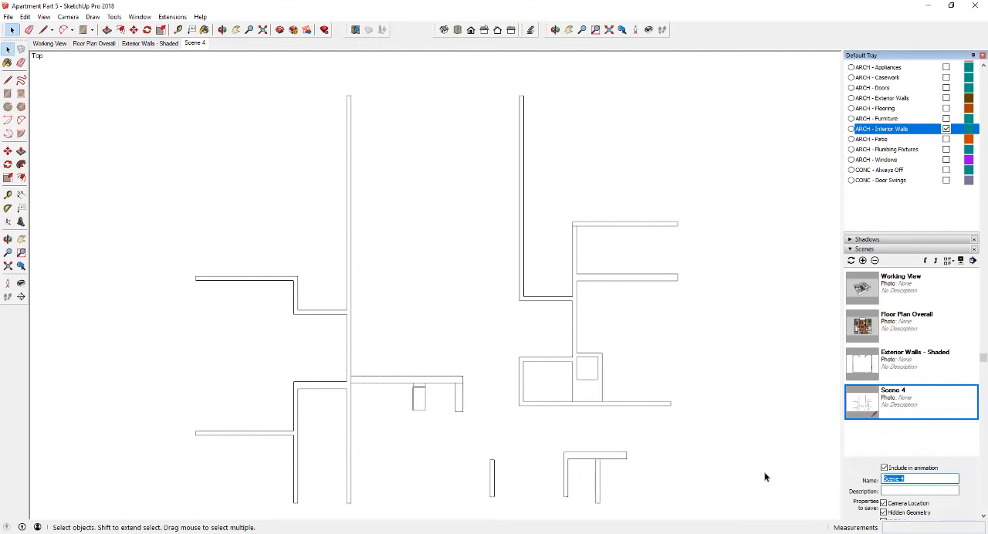
{"action": "type", "text": "Interior Walls - Shaded"}
{"action": "key", "text": "Return"}
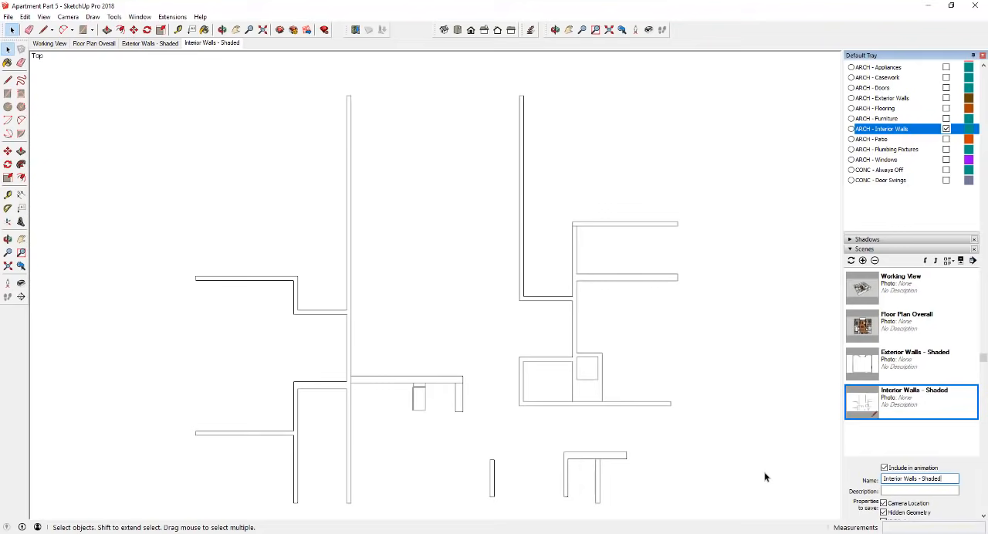
{"action": "scroll", "coordinate": [607, 347], "scroll_direction": "down", "scroll_amount": 2}
{"action": "middle_click_drag", "start_coordinate": [574, 349], "coordinate": [301, 314]}
{"action": "left_click", "coordinate": [213, 44]}
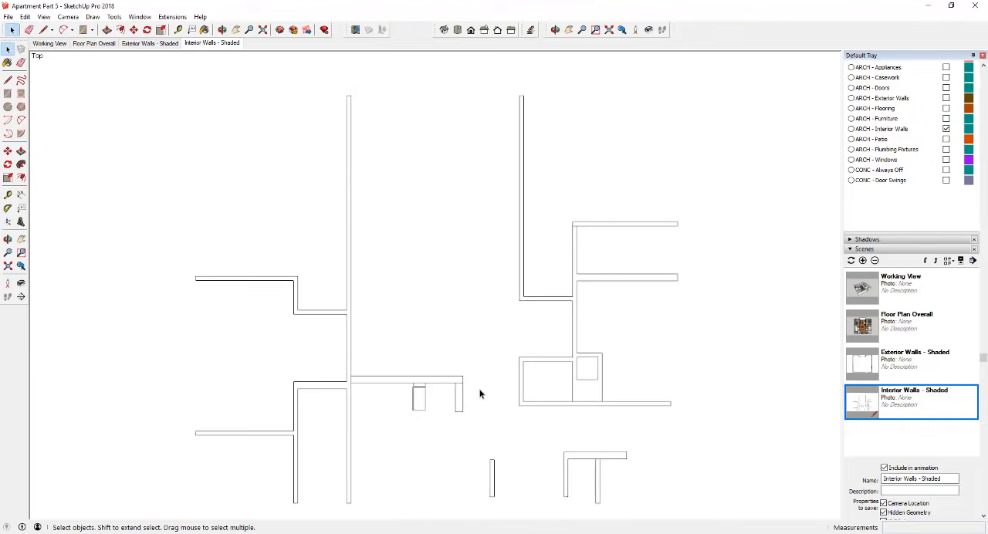
- Place a horizontal section plane inside the interior walls group, named Interior Wall Section with symbol IWS, and select it
{"action": "middle_click_drag", "start_coordinate": [388, 414], "coordinate": [585, 192]}
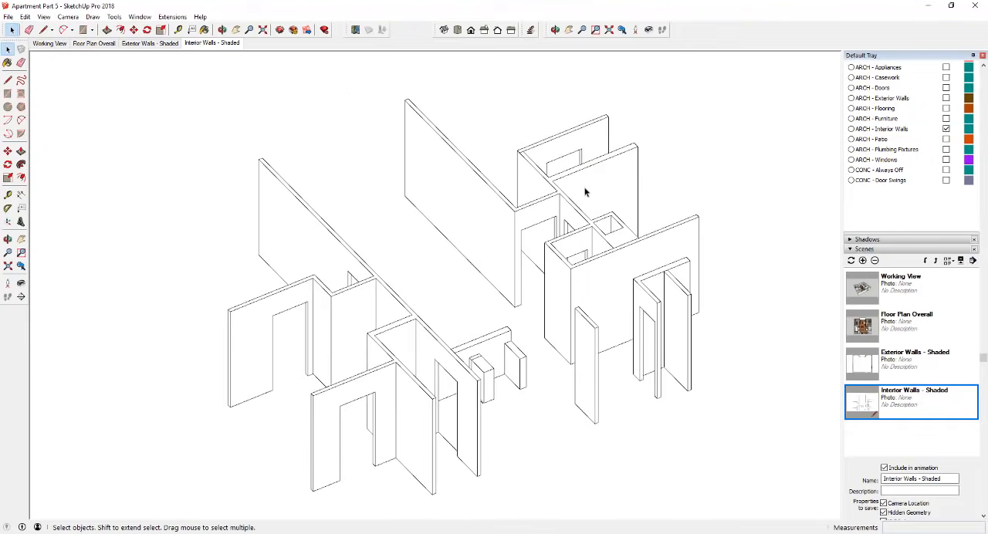
{"action": "double_click", "coordinate": [564, 288]}
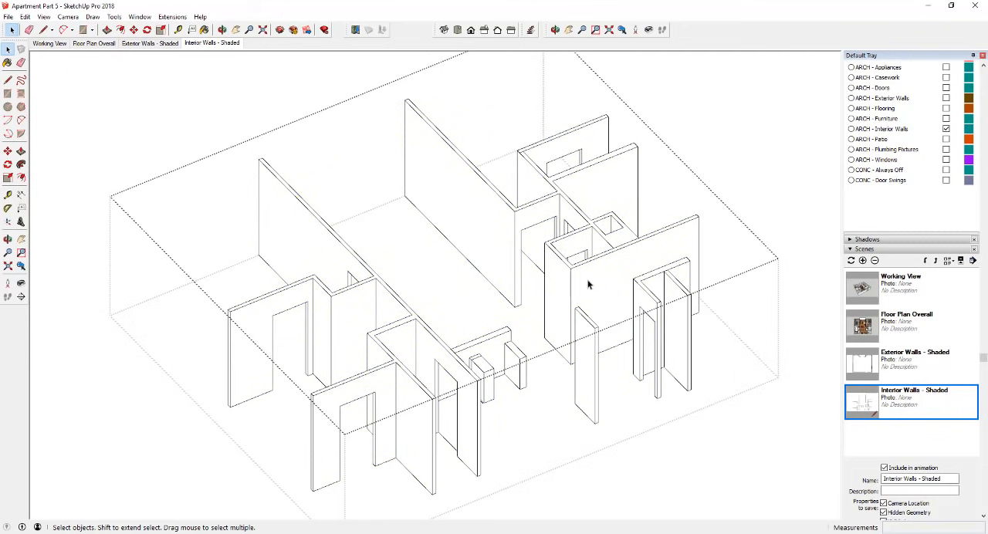
{"action": "left_click", "coordinate": [21, 299]}
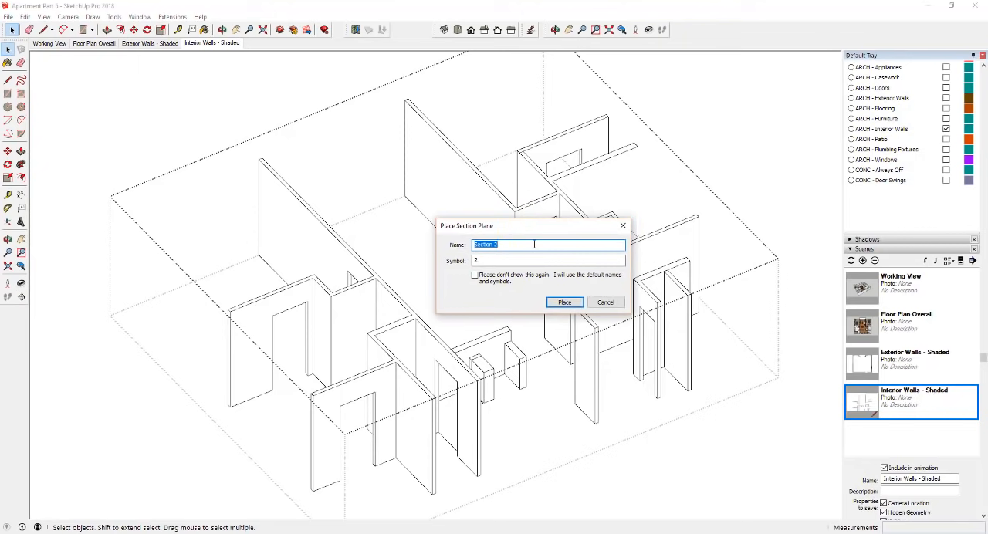
{"action": "type", "text": "1"}
{"action": "type", "text": "nterior Wall Section"}
{"action": "key", "text": "Tab"}
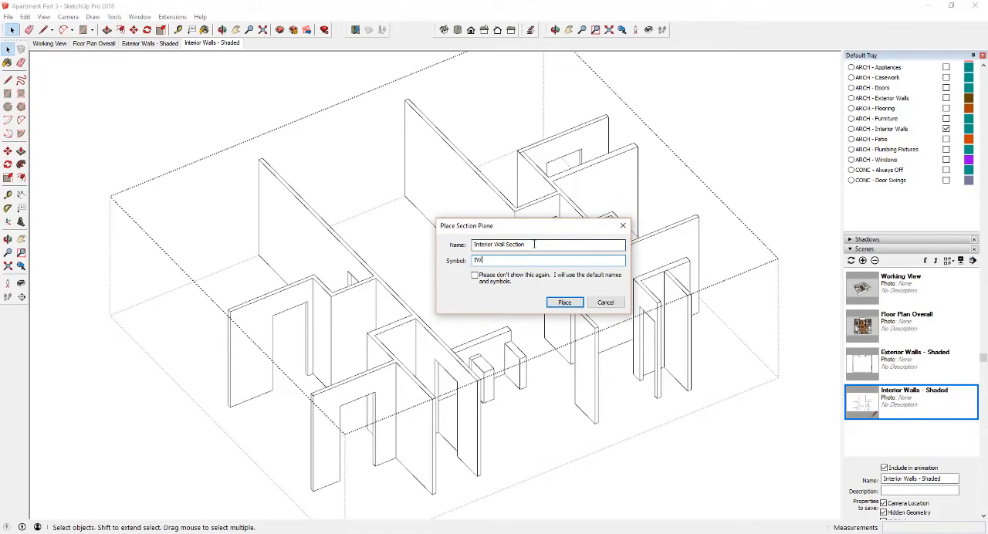
{"action": "left_click", "coordinate": [564, 302]}
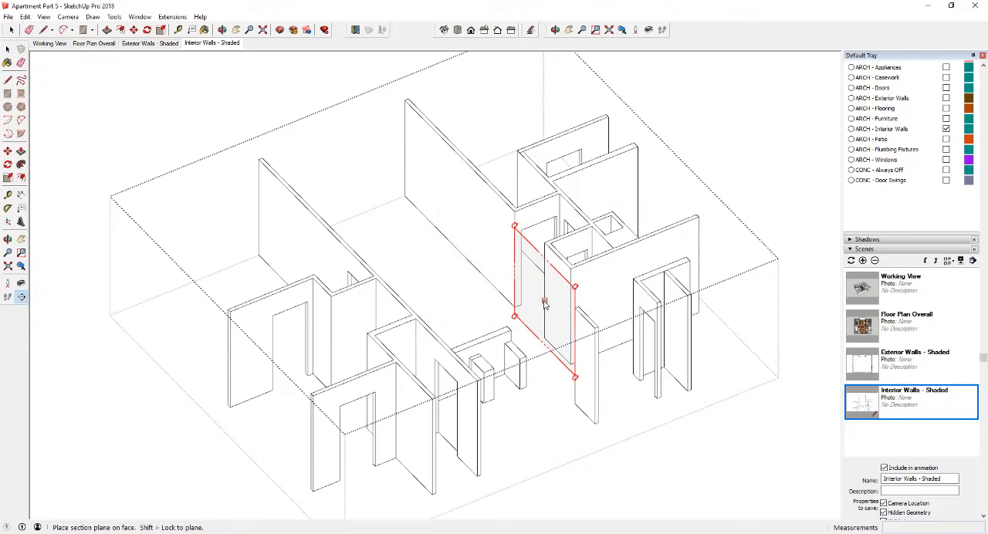
{"action": "left_click", "coordinate": [546, 286]}
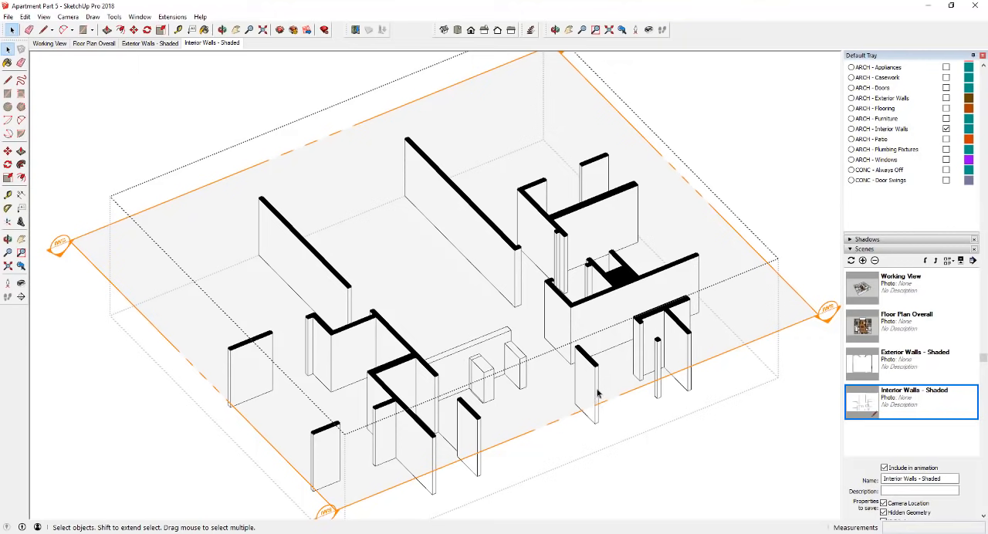
{"action": "left_click", "coordinate": [550, 409]}
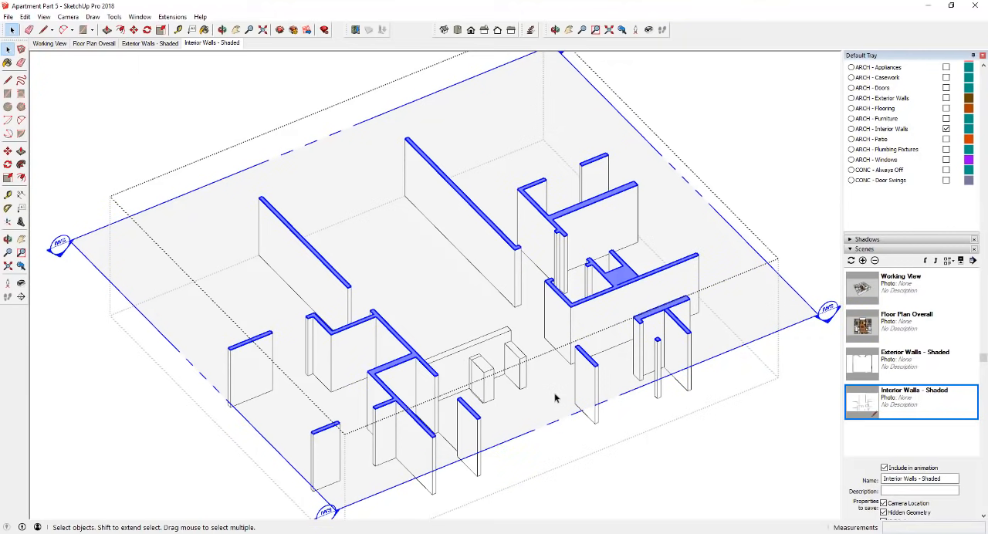
- Lower the Interior Wall Section plane about 3' so it cuts through the low wall, and leave the group
{"action": "key", "text": "m"}
{"action": "left_click", "coordinate": [555, 393]}
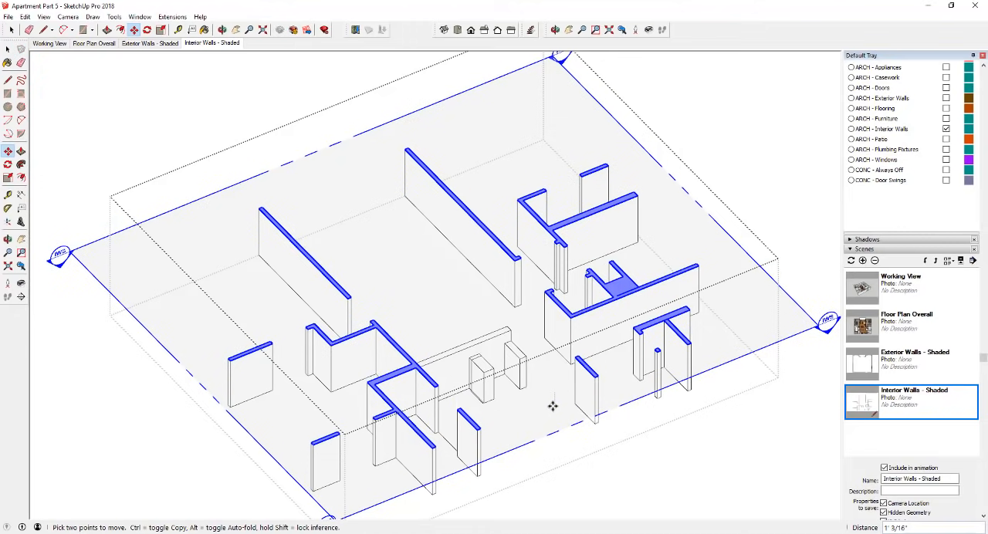
{"action": "left_click", "coordinate": [553, 422]}
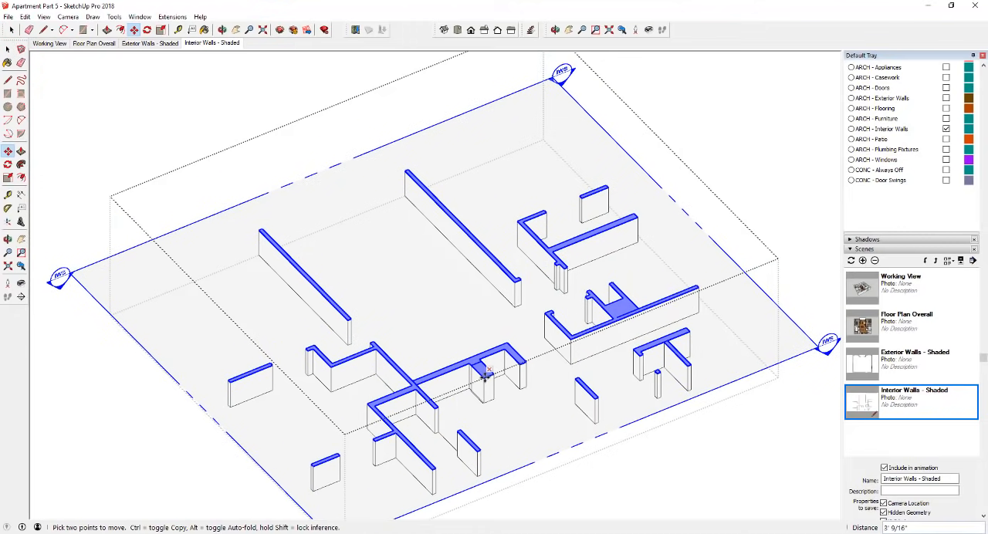
{"action": "key", "text": "space"}
{"action": "left_click", "coordinate": [700, 452]}
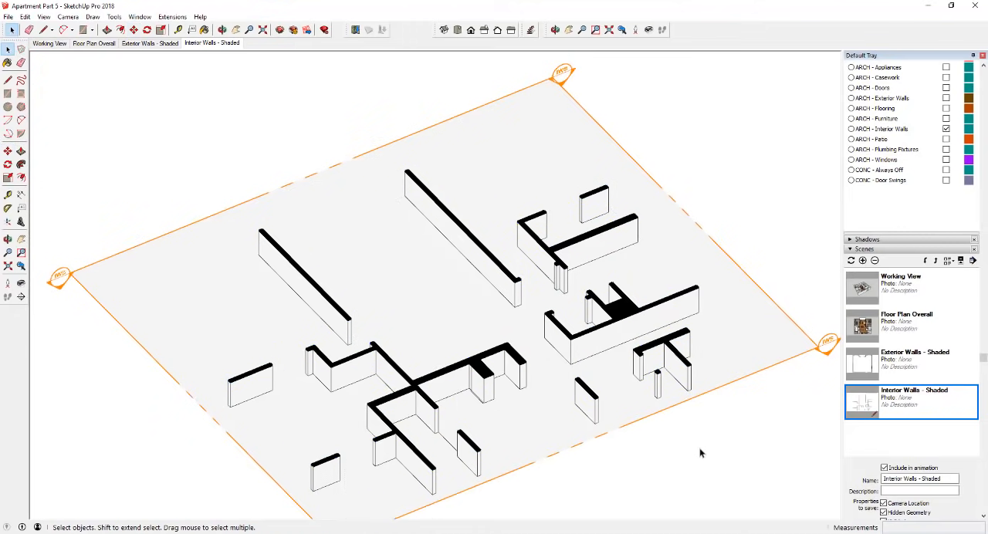
- Reopen the interior walls group, lower its section plane about 7" more, and leave the group
{"action": "left_click", "coordinate": [825, 345]}
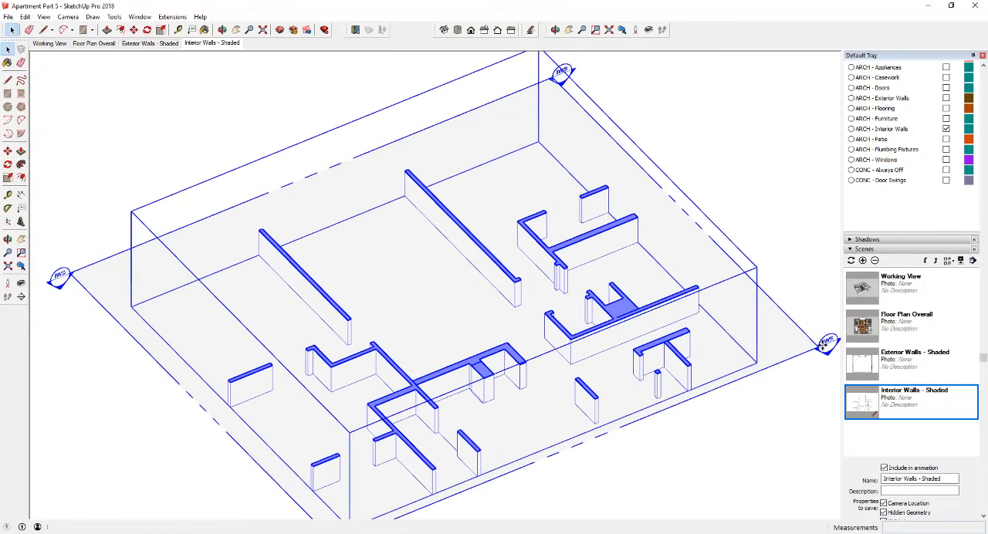
{"action": "double_click", "coordinate": [823, 350]}
{"action": "left_click", "coordinate": [823, 350]}
{"action": "key", "text": "m"}
{"action": "left_click", "coordinate": [825, 346]}
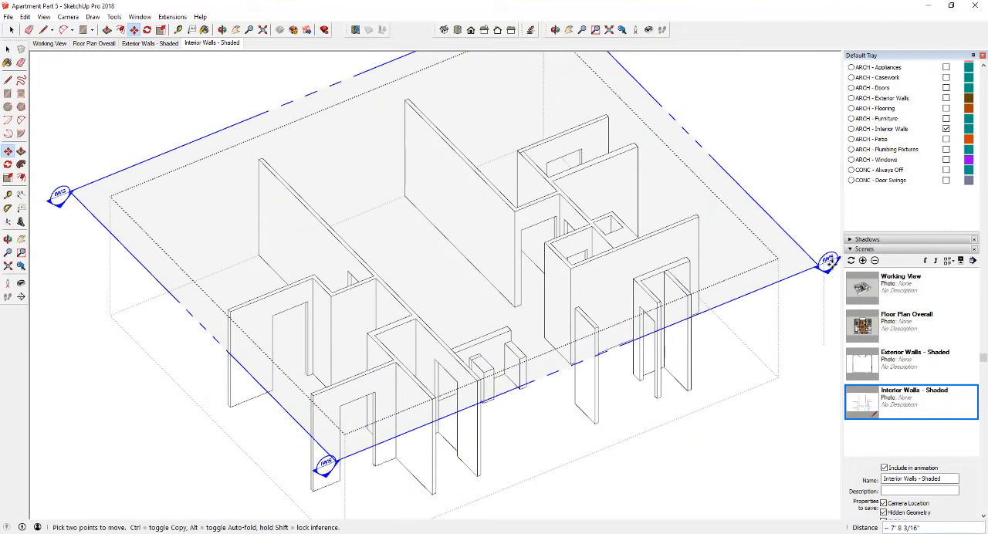
{"action": "left_click", "coordinate": [829, 274]}
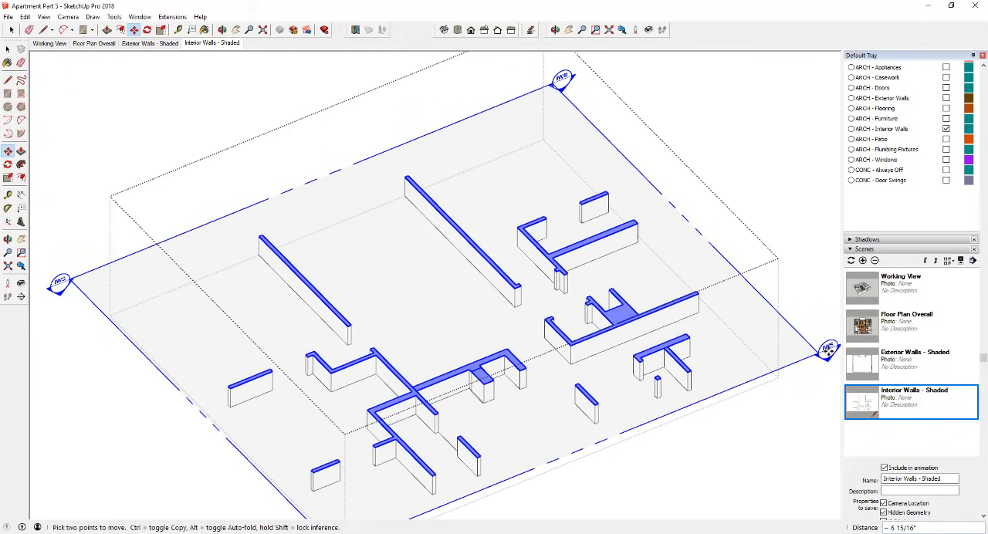
{"action": "left_click", "coordinate": [825, 354]}
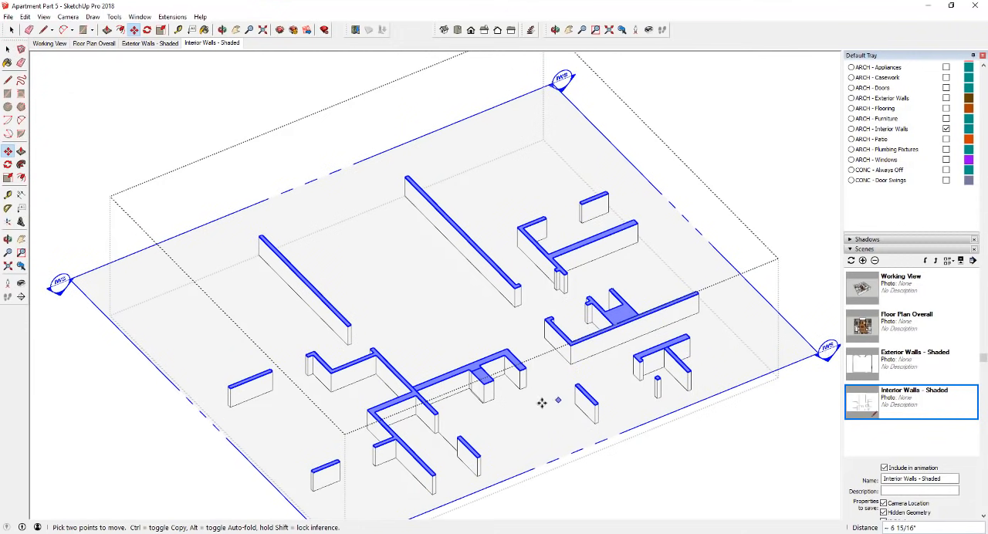
{"action": "key", "text": "space"}
{"action": "left_click", "coordinate": [737, 443]}
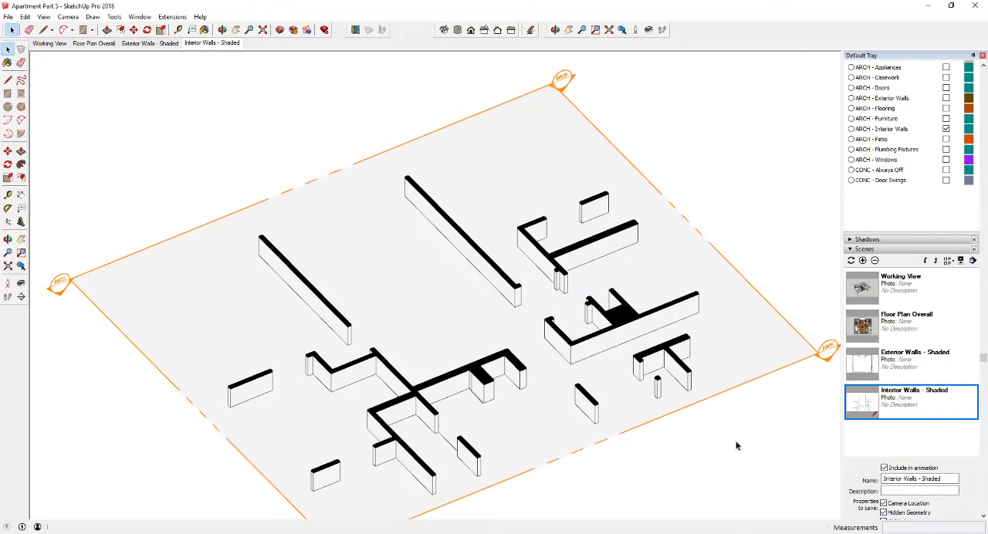
- Recall the Interior Walls - Shaded scene and examine its saved properties, style settings and layer visibility
{"action": "left_click", "coordinate": [192, 43]}
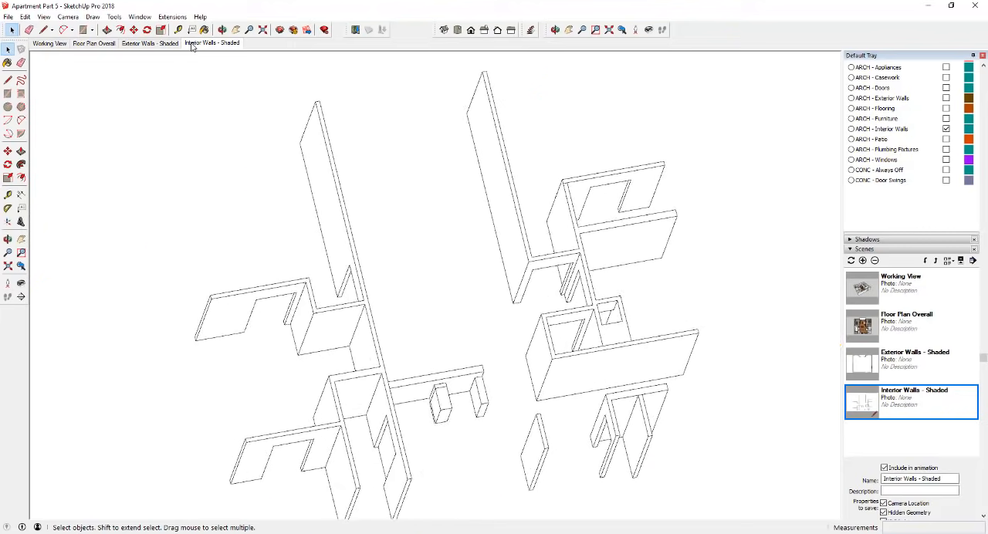
{"action": "scroll", "coordinate": [904, 434], "scroll_direction": "down", "scroll_amount": 5}
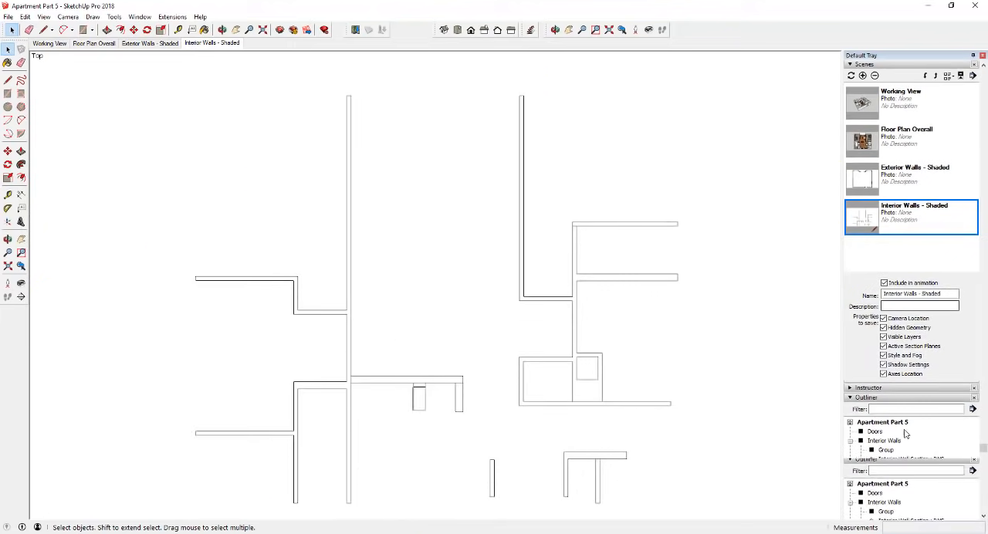
{"action": "scroll", "coordinate": [932, 266], "scroll_direction": "up", "scroll_amount": 6}
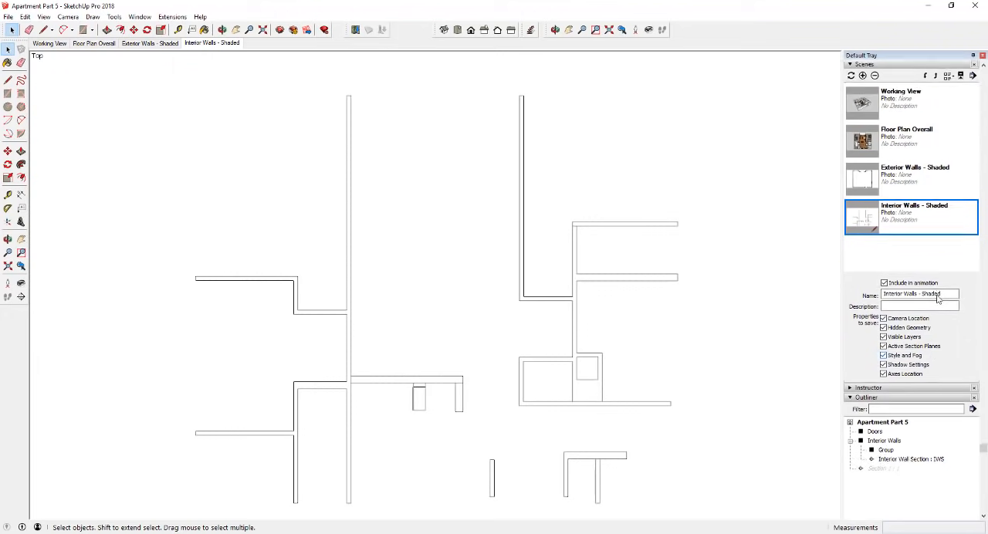
{"action": "scroll", "coordinate": [900, 363], "scroll_direction": "down", "scroll_amount": 5}
{"action": "scroll", "coordinate": [881, 315], "scroll_direction": "up", "scroll_amount": 5}
{"action": "scroll", "coordinate": [895, 248], "scroll_direction": "up", "scroll_amount": 5}
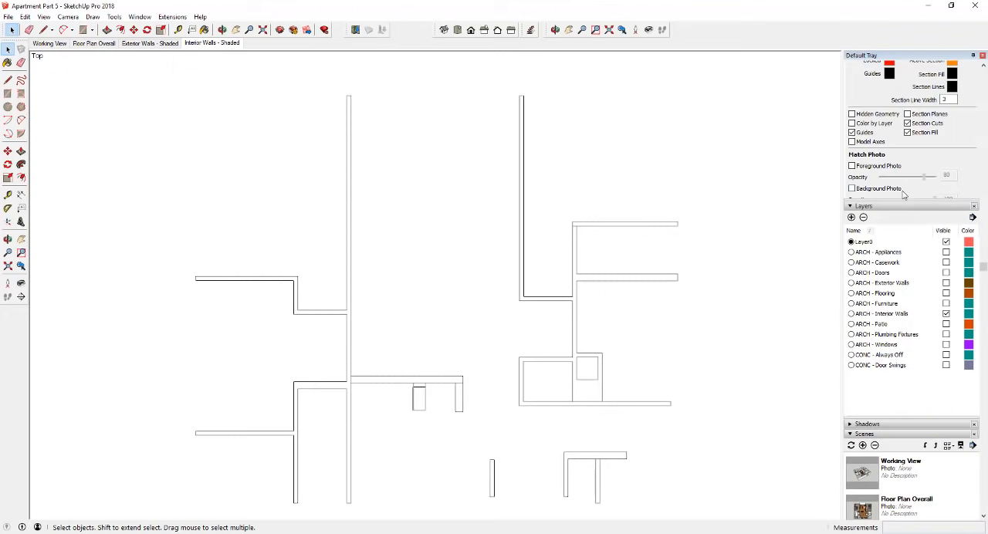
{"action": "scroll", "coordinate": [896, 248], "scroll_direction": "down", "scroll_amount": 3}
{"action": "scroll", "coordinate": [893, 210], "scroll_direction": "up", "scroll_amount": 5}
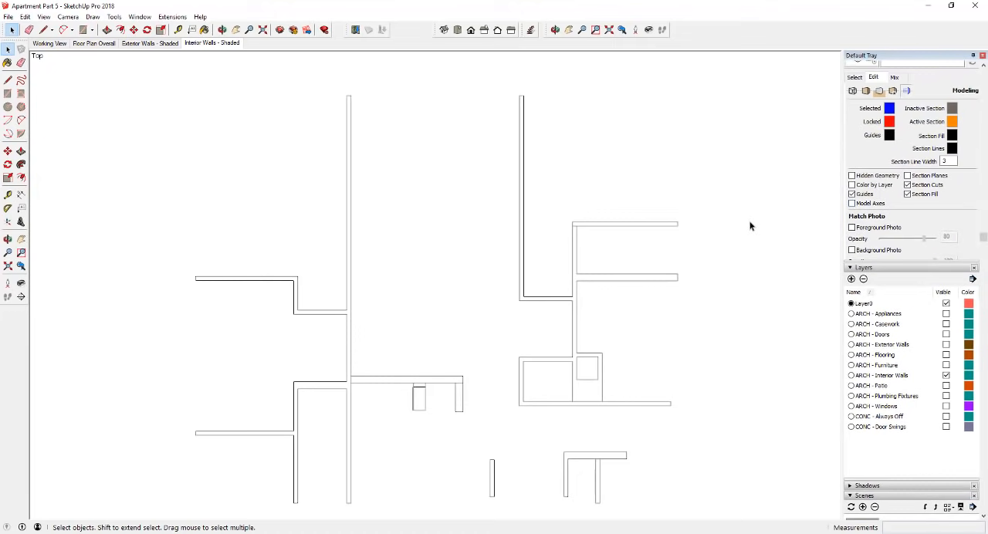
- Show the section planes, open the interior walls group and select its section plane
{"action": "left_click", "coordinate": [908, 176]}
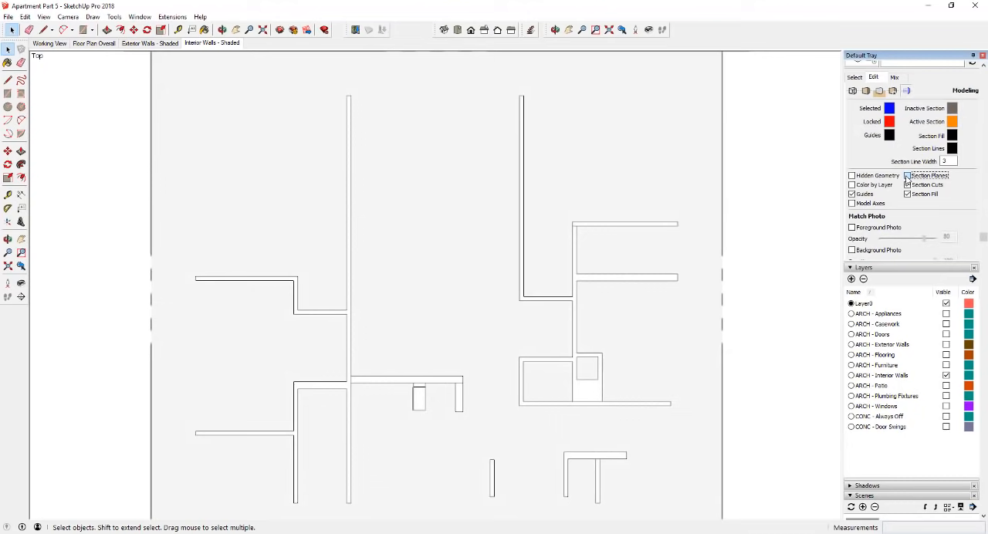
{"action": "left_click", "coordinate": [679, 189]}
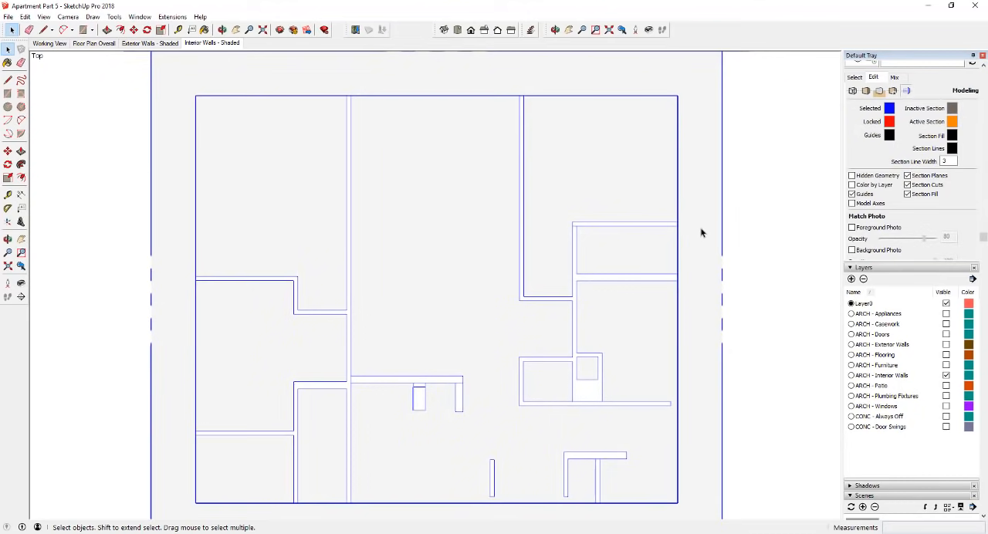
{"action": "key", "text": "Return"}
{"action": "left_click", "coordinate": [721, 228]}
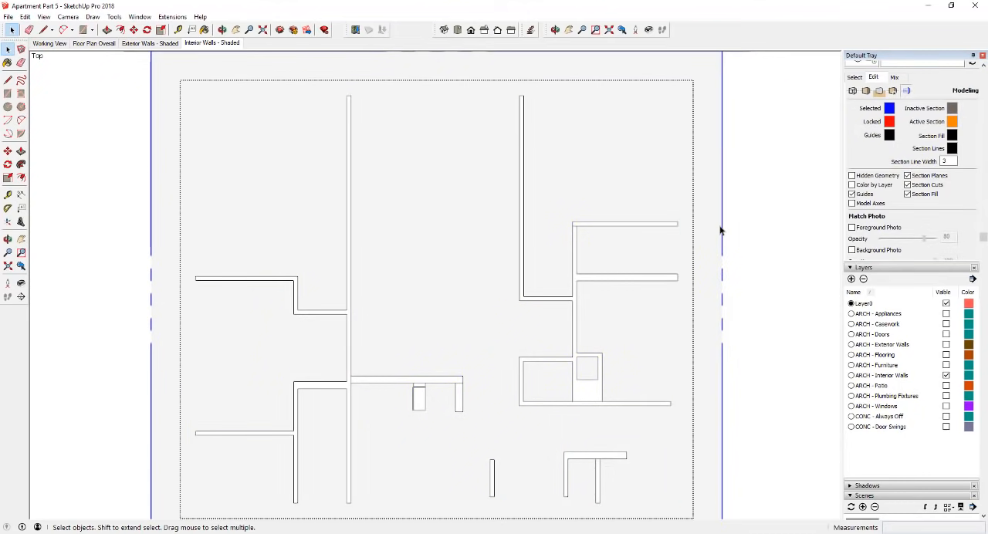
- Try activating the interior section plane's cut and recalling the Interior Walls - Shaded scene
{"action": "scroll", "coordinate": [498, 290], "scroll_direction": "down", "scroll_amount": 3}
{"action": "middle_click_drag", "start_coordinate": [498, 290], "coordinate": [603, 154]}
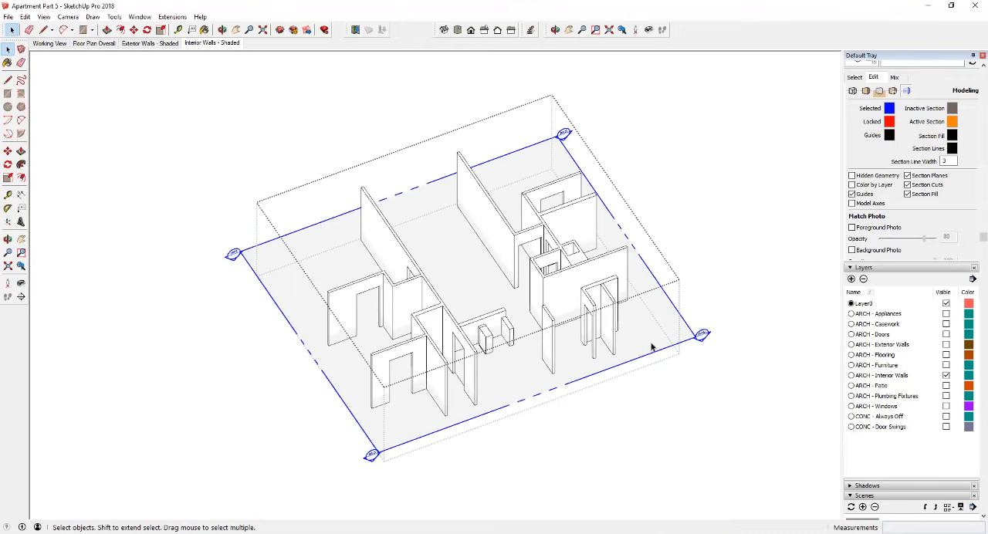
{"action": "right_click", "coordinate": [657, 338]}
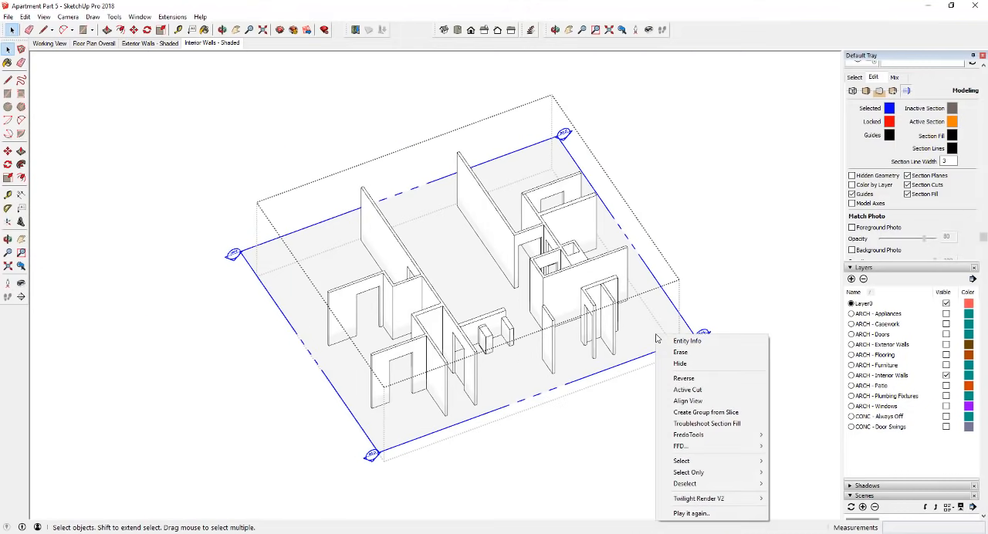
{"action": "left_click", "coordinate": [700, 392]}
{"action": "left_click", "coordinate": [212, 43]}
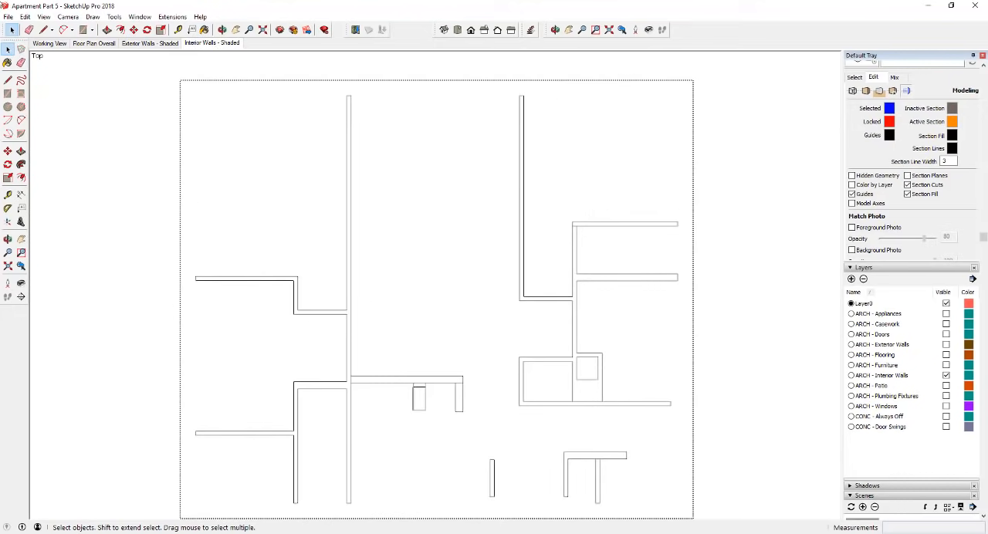
- Show the section planes in the top view and make the interior walls' section plane the active cut
{"action": "left_click", "coordinate": [44, 17]}
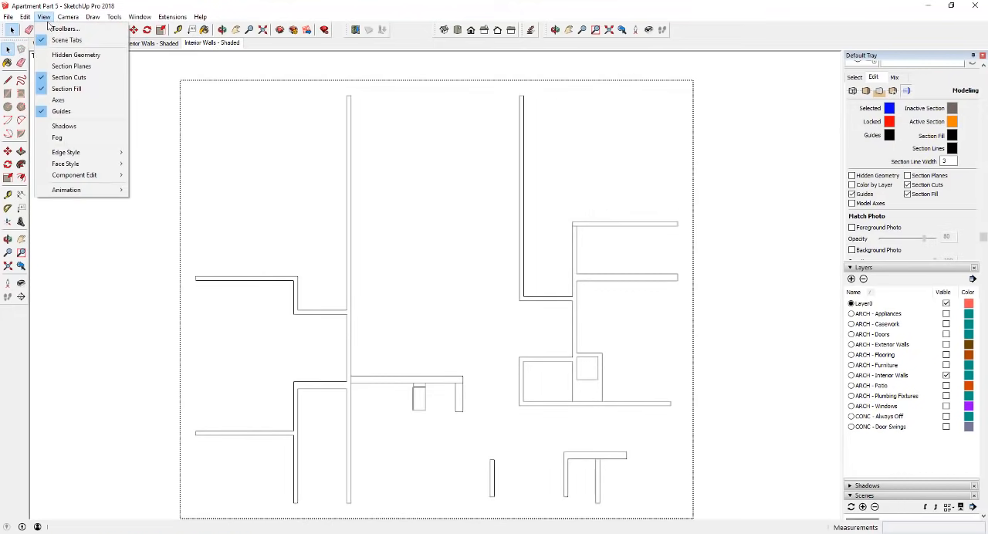
{"action": "left_click", "coordinate": [71, 66]}
{"action": "left_click", "coordinate": [711, 163]}
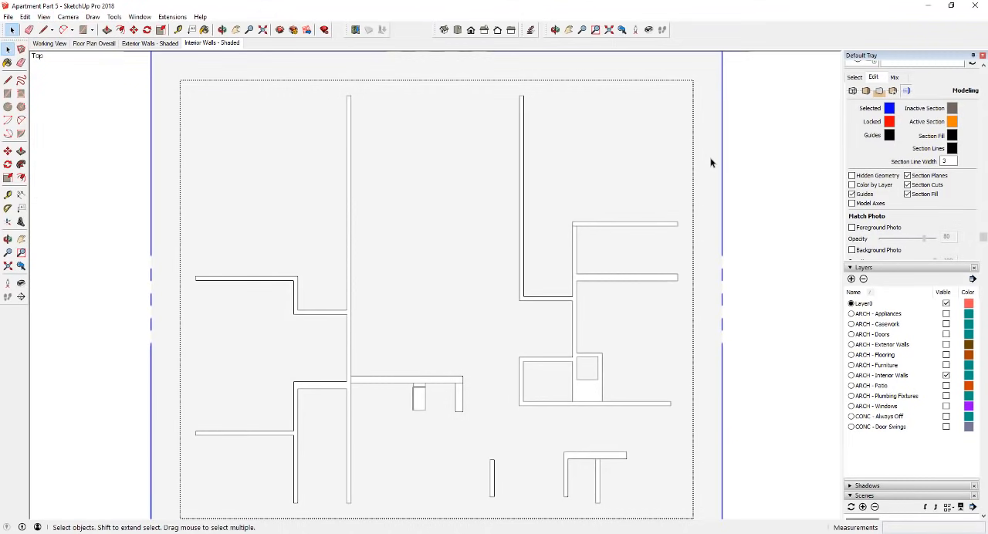
{"action": "right_click", "coordinate": [712, 163]}
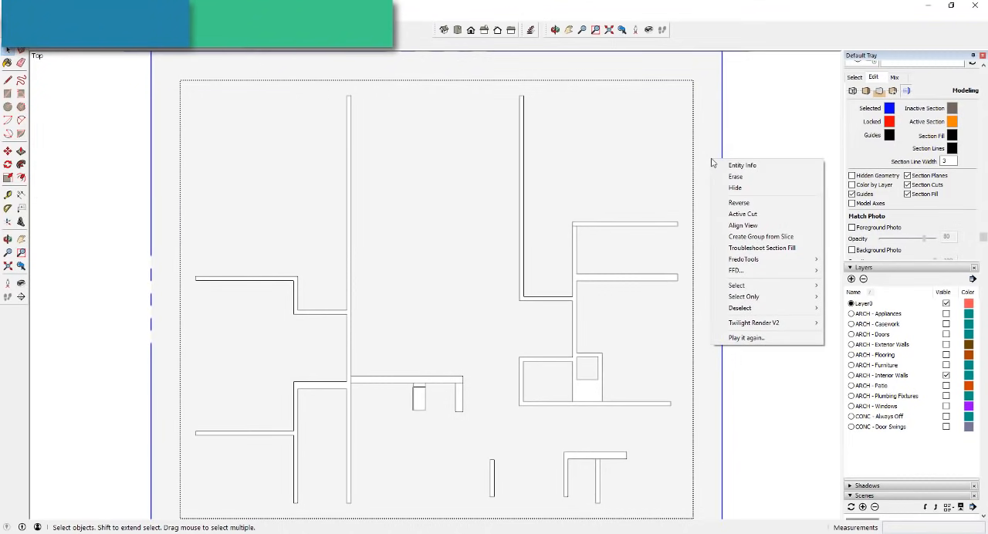
{"action": "left_click", "coordinate": [743, 216]}
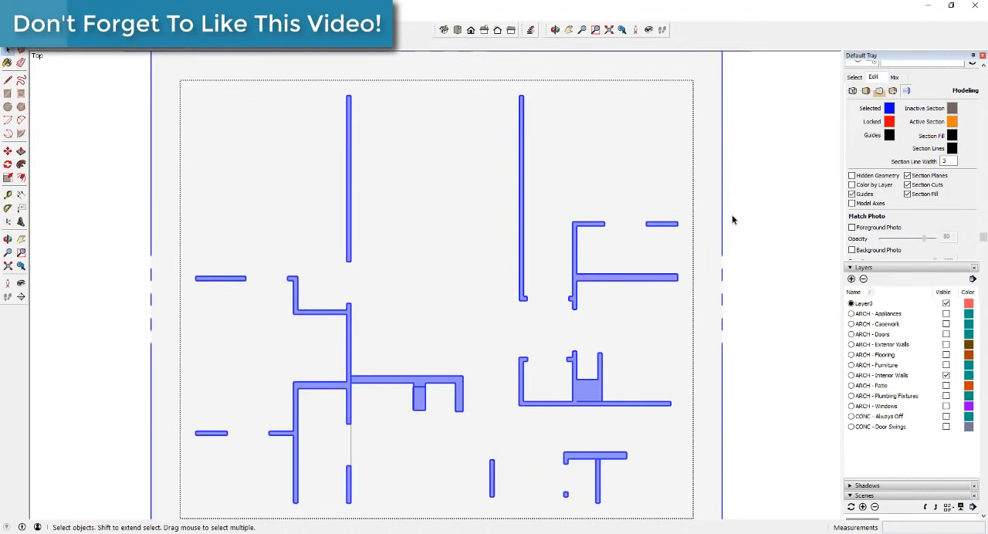
{"action": "right_click", "coordinate": [207, 51]}
{"action": "left_click", "coordinate": [251, 90]}
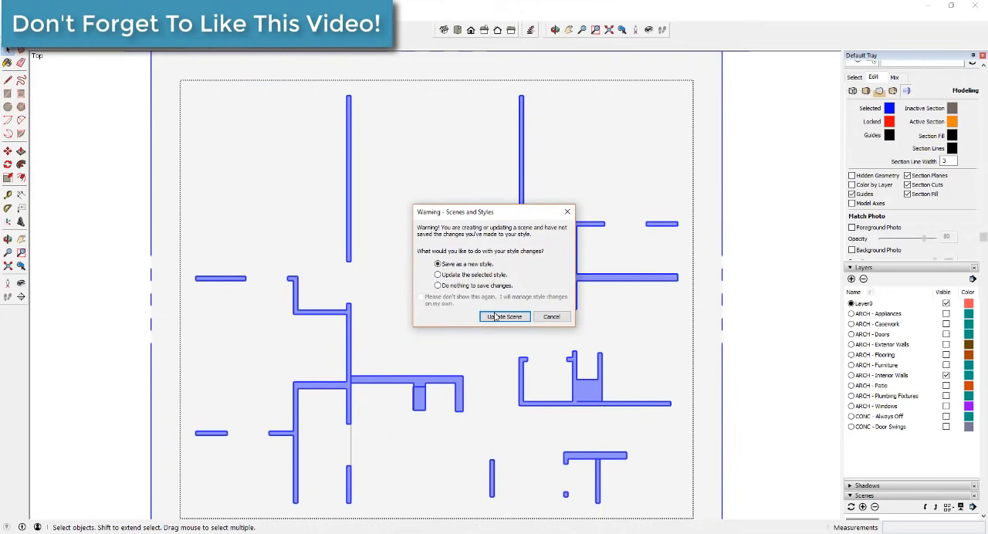
{"action": "left_click", "coordinate": [549, 316]}
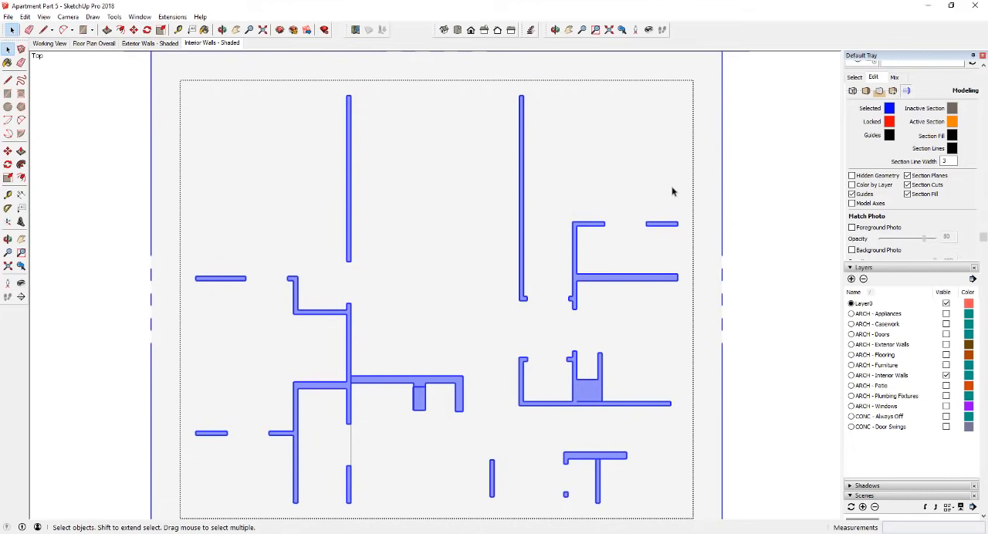
- Leave the group, create a new style named HiddenLineInteriorWalls and update it with the current settings
{"action": "left_click", "coordinate": [751, 315]}
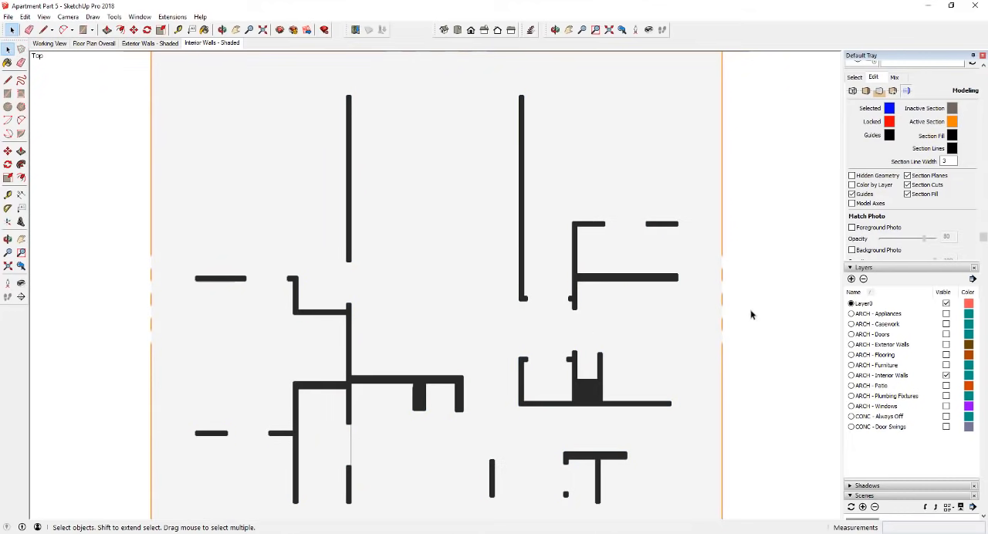
{"action": "scroll", "coordinate": [909, 275], "scroll_direction": "up", "scroll_amount": 3}
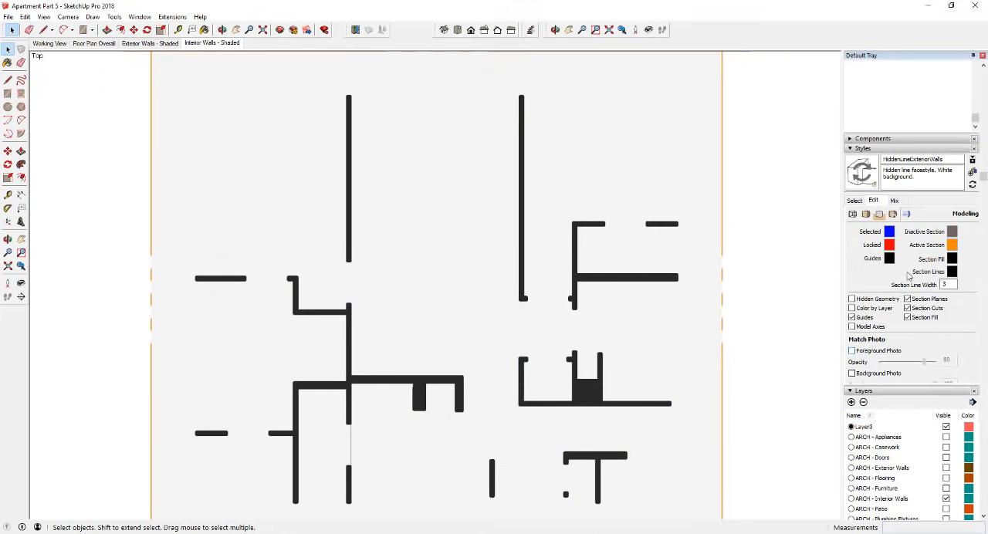
{"action": "left_click", "coordinate": [973, 173]}
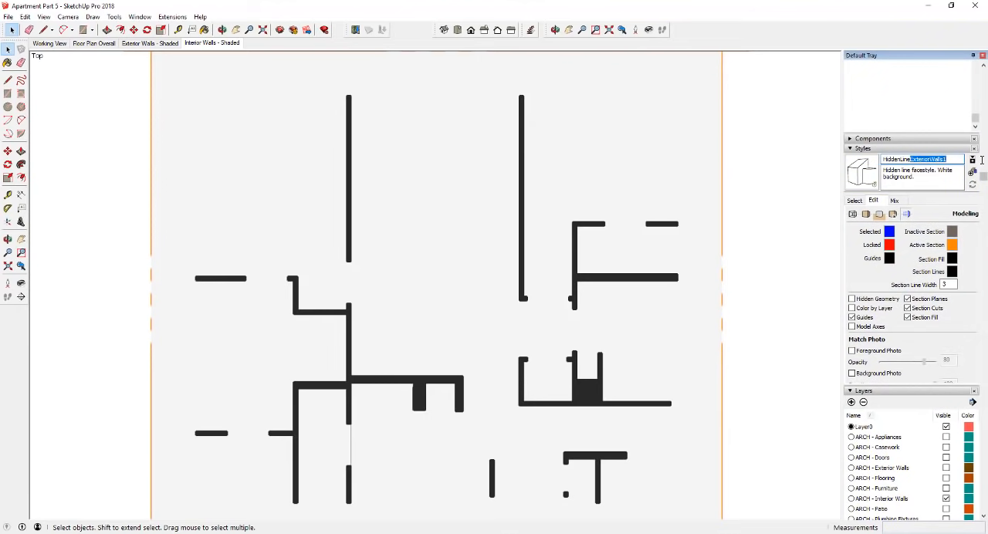
{"action": "type", "text": "Int"}
{"action": "key", "text": "Return"}
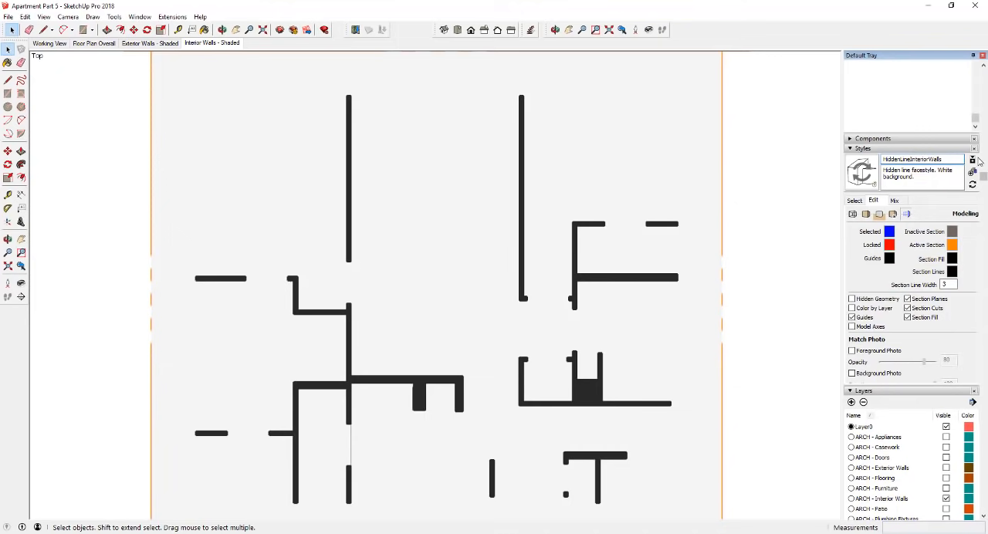
{"action": "left_click", "coordinate": [863, 178]}
- Hide the section planes in the HiddenLineInteriorWalls style and set its section fill color to medium gray
{"action": "left_click", "coordinate": [908, 300]}
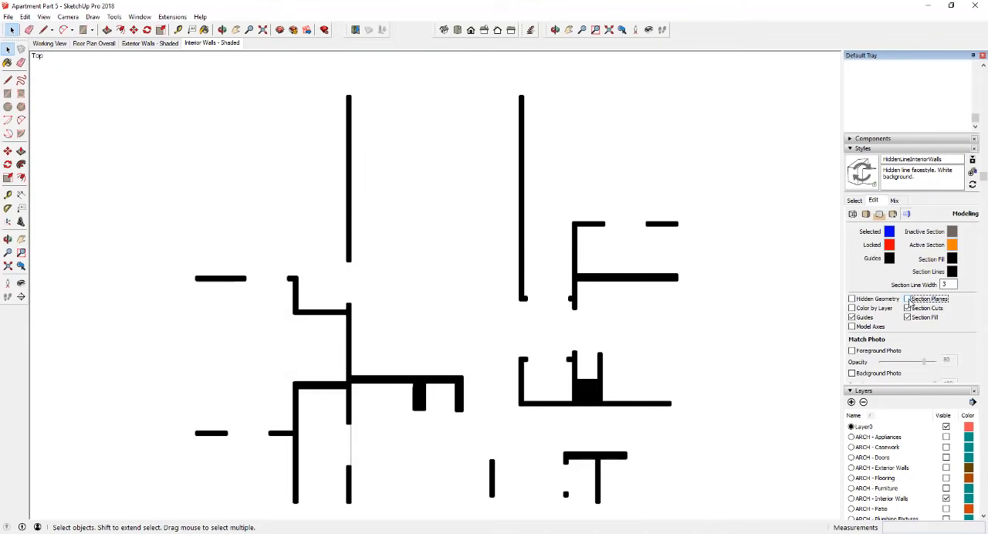
{"action": "left_click", "coordinate": [953, 261]}
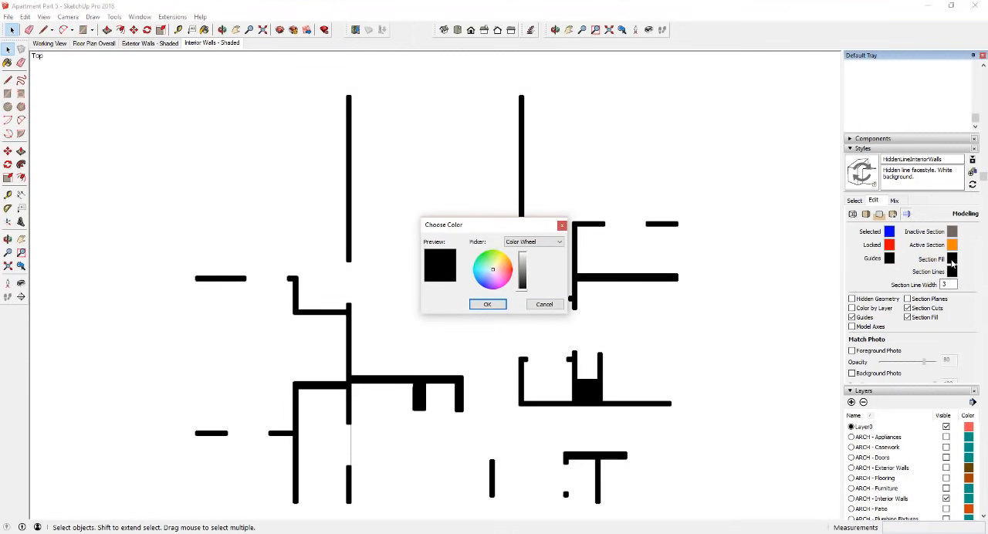
{"action": "left_click_drag", "start_coordinate": [523, 288], "coordinate": [525, 273]}
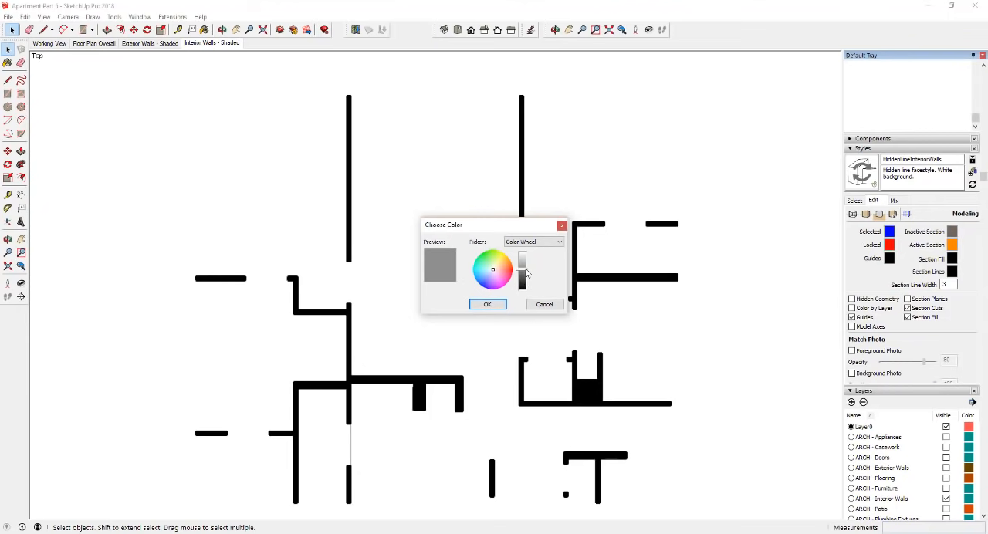
{"action": "left_click", "coordinate": [487, 304]}
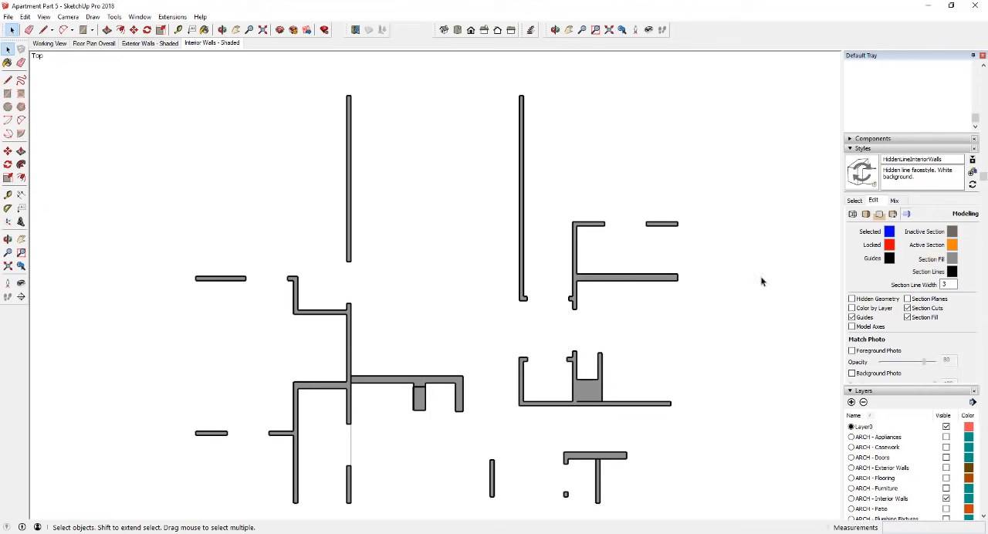
- Try a section line width of 2 and set it back to 3
{"action": "double_click", "coordinate": [949, 284]}
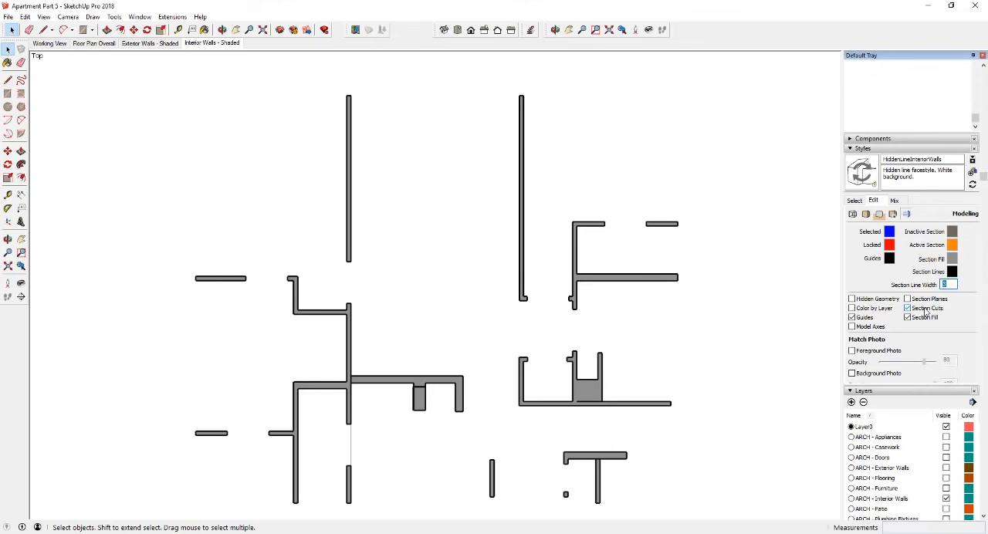
{"action": "type", "text": "2"}
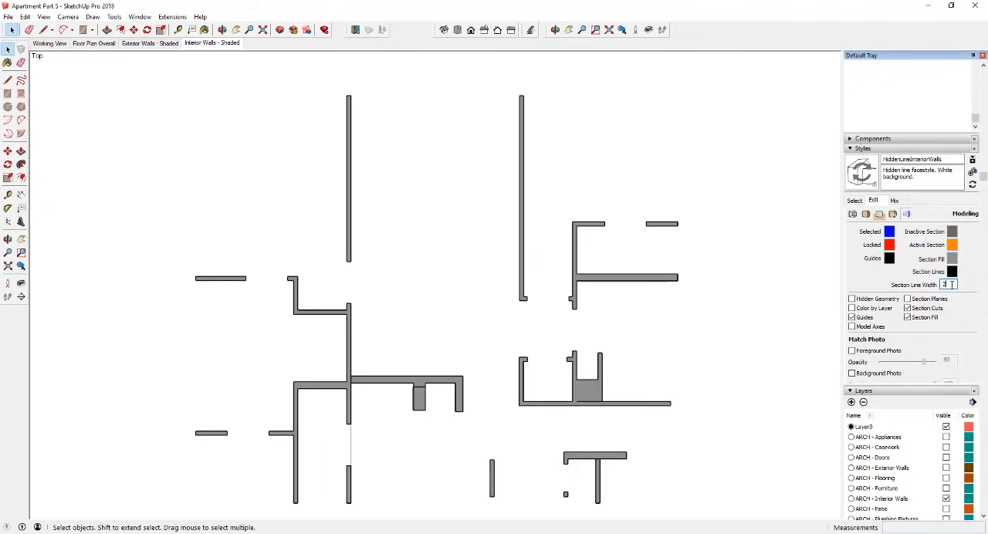
{"action": "type", "text": "3"}
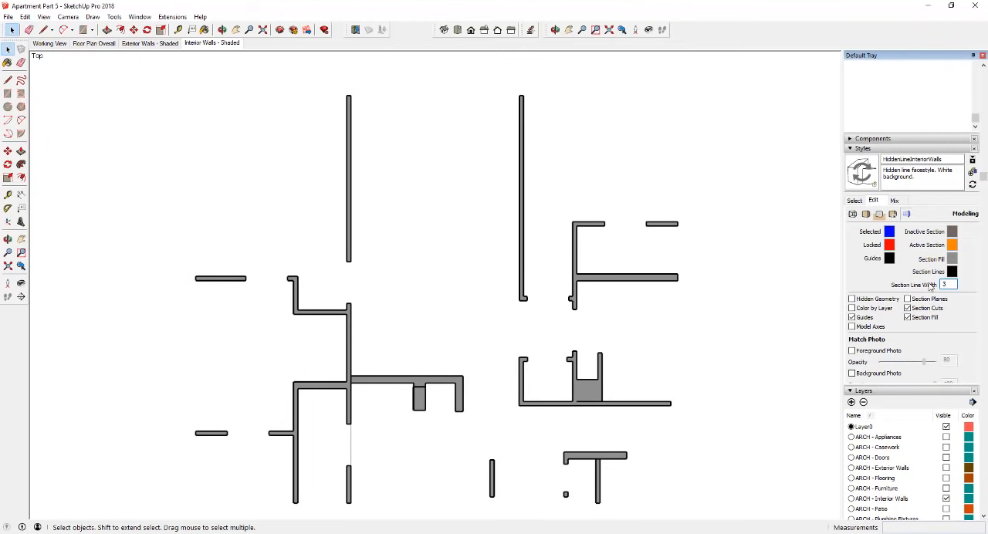
- Update the HiddenLineInteriorWalls style with its changes and update the Interior Walls - Shaded scene
{"action": "left_click", "coordinate": [704, 326]}
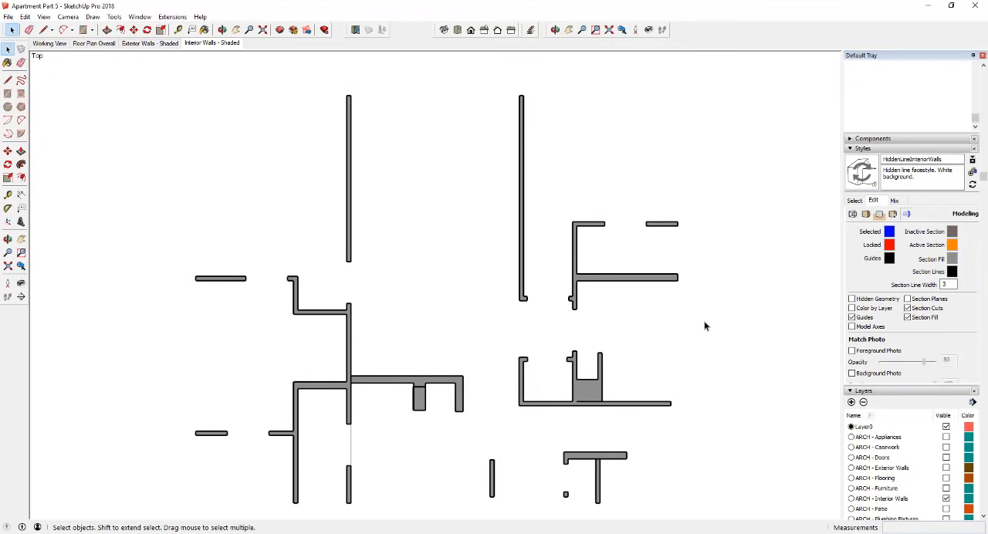
{"action": "left_click", "coordinate": [867, 177]}
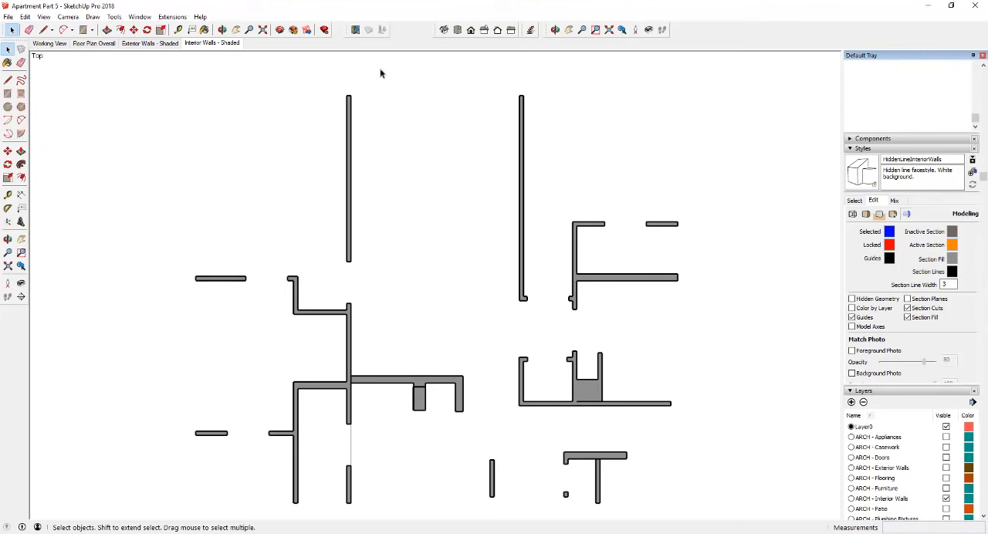
{"action": "right_click", "coordinate": [223, 43]}
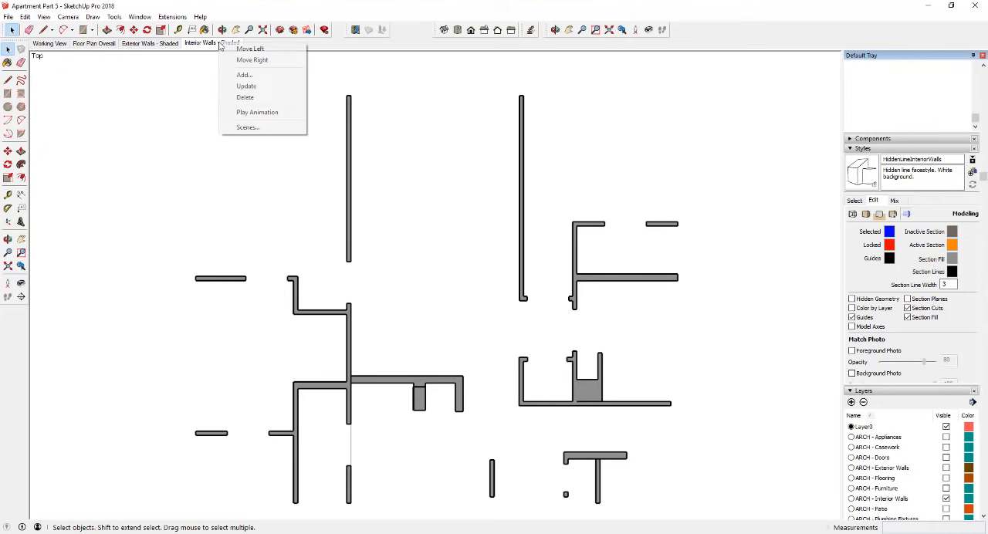
{"action": "left_click", "coordinate": [243, 86]}
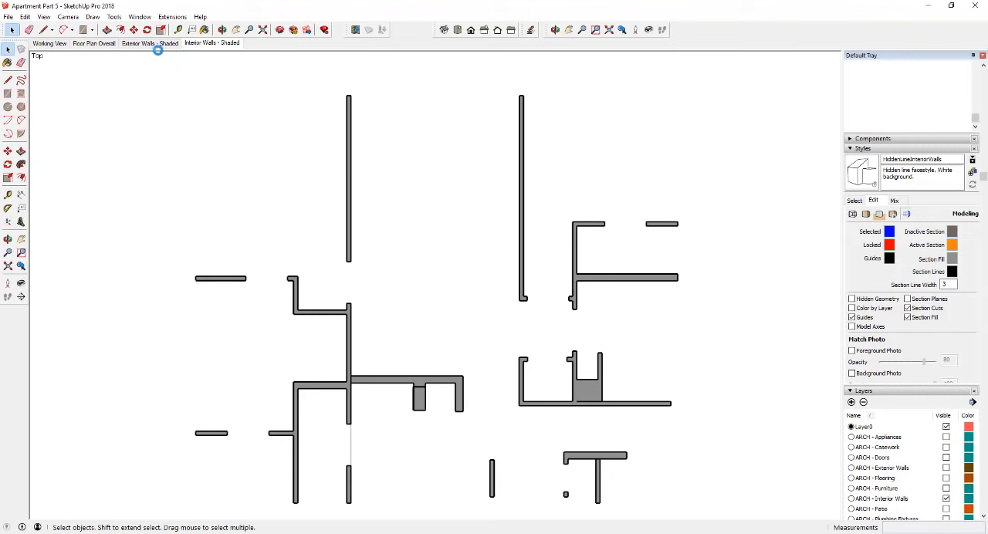
- Switch between the Exterior Walls - Shaded and Interior Walls - Shaded scenes to compare their wall fills
{"action": "left_click", "coordinate": [218, 44]}
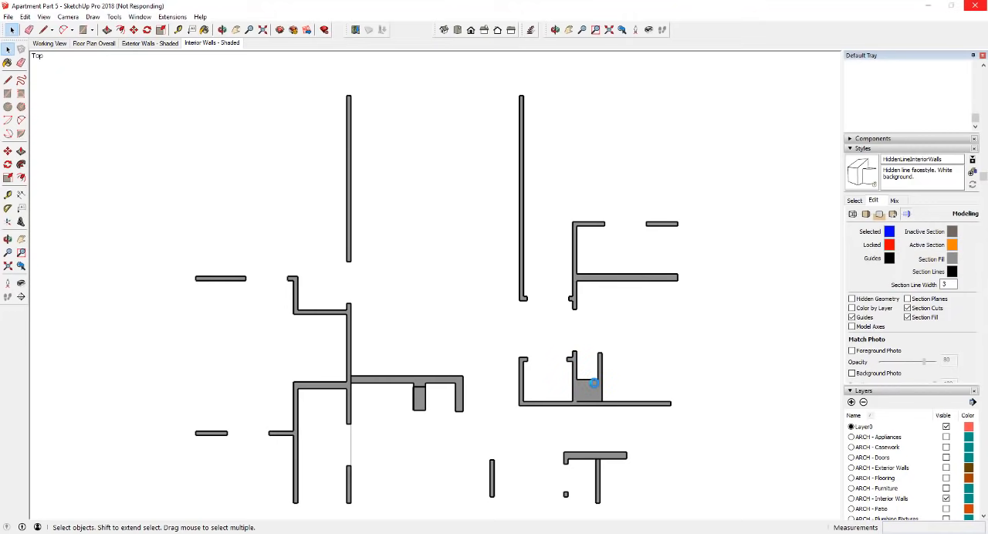
{"action": "left_click", "coordinate": [152, 43]}
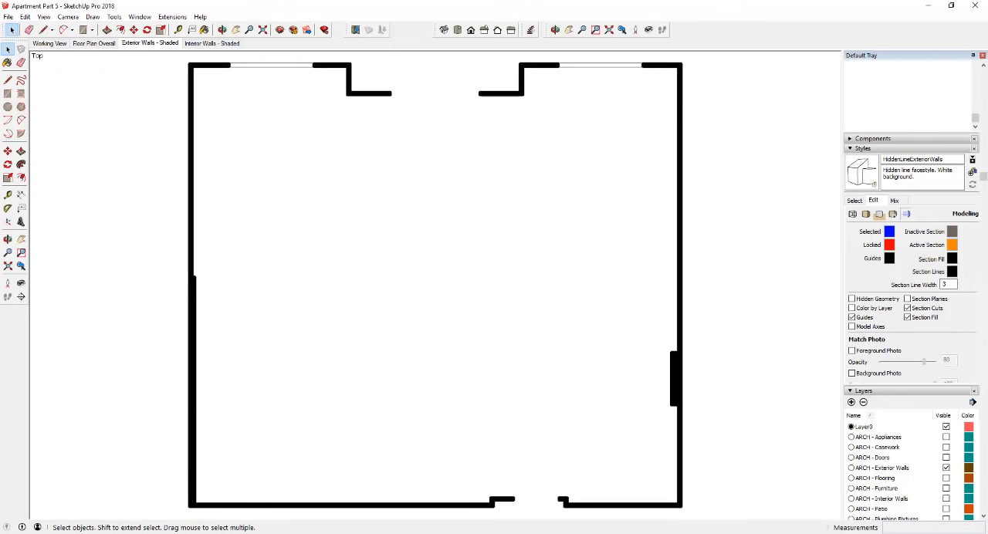
{"action": "left_click", "coordinate": [202, 44]}
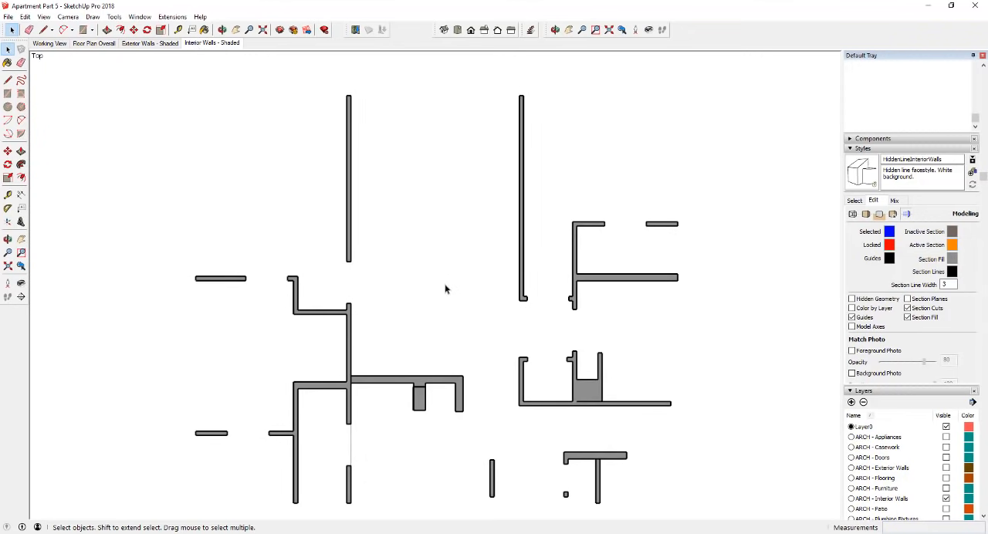
- Make all ARCH layers and CONC - Door Swings visible together, leaving out CONC - Always Off
{"action": "scroll", "coordinate": [894, 299], "scroll_direction": "up", "scroll_amount": 4}
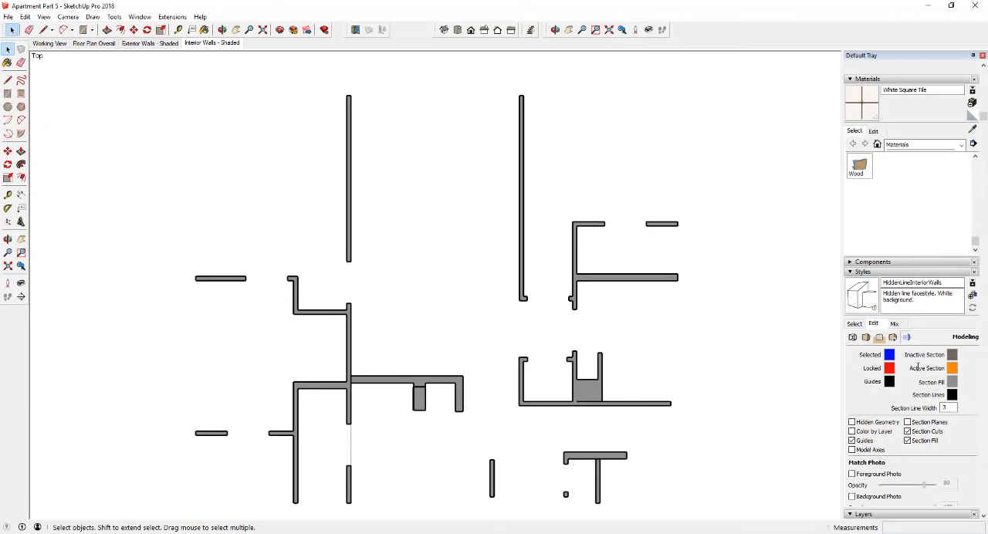
{"action": "scroll", "coordinate": [923, 380], "scroll_direction": "down", "scroll_amount": 5}
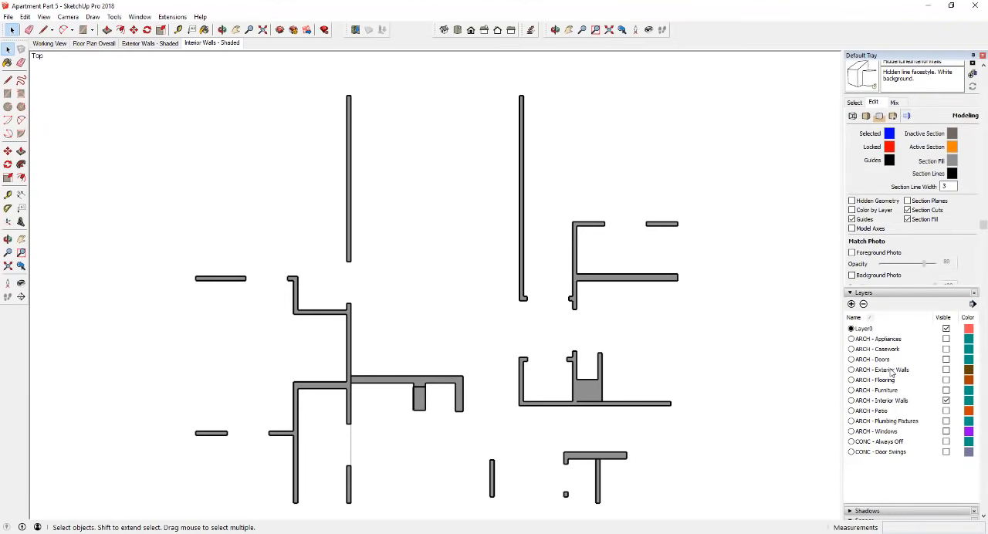
{"action": "left_click", "coordinate": [888, 340]}
{"action": "left_click", "coordinate": [890, 454], "text": "shift"}
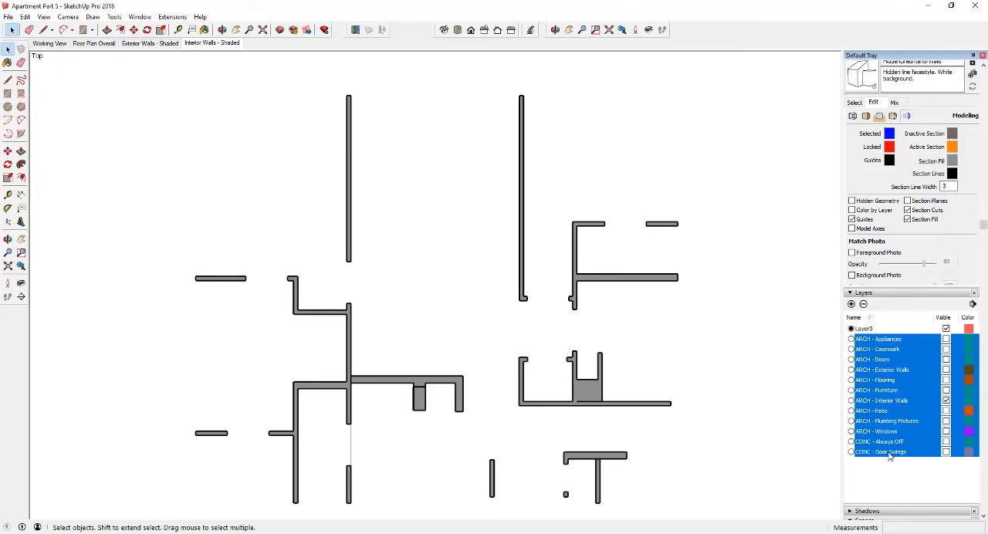
{"action": "left_click", "coordinate": [887, 442], "text": "ctrl"}
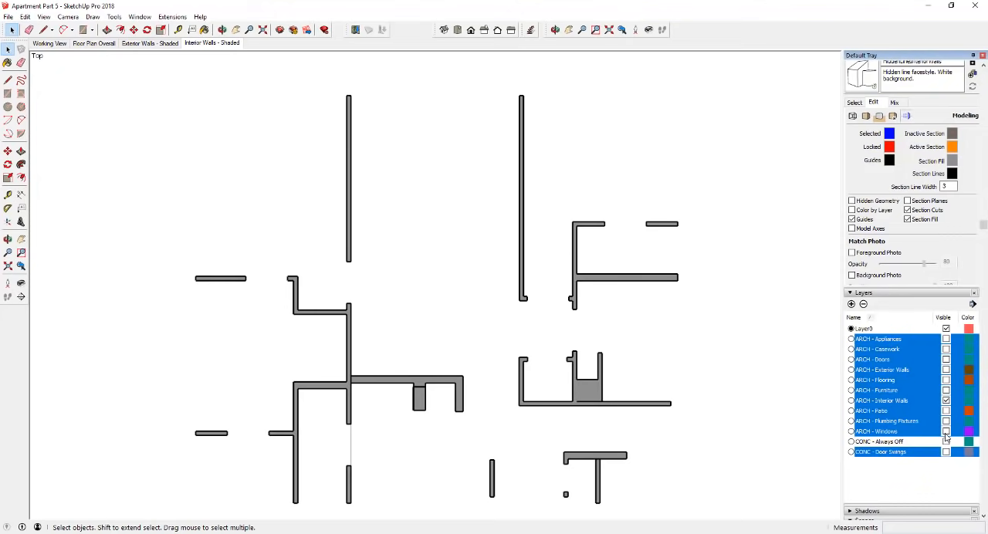
{"action": "left_click", "coordinate": [946, 432]}
{"action": "left_click", "coordinate": [899, 434]}
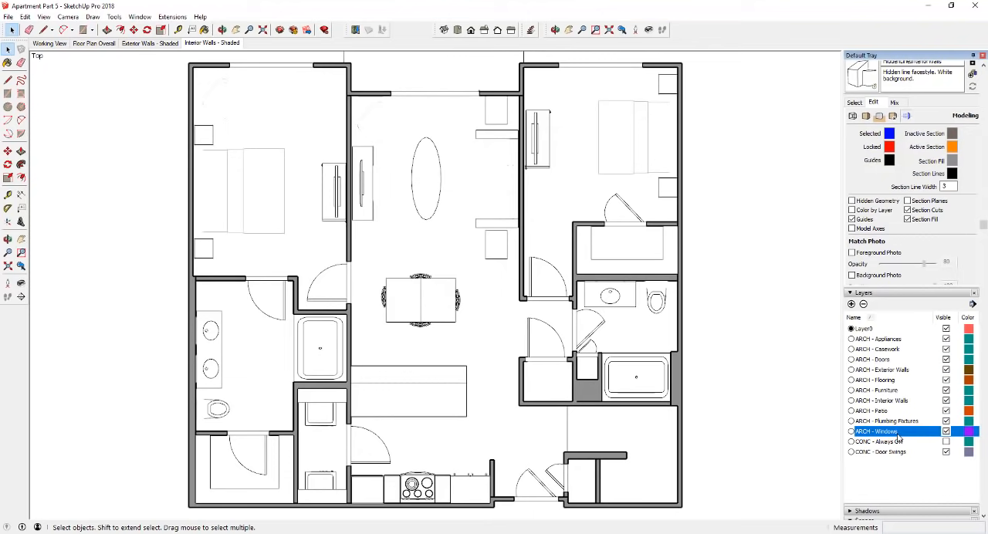
- Hide the ARCH - Interior Walls and ARCH - Exterior Walls layers
{"action": "left_click", "coordinate": [899, 401]}
{"action": "left_click", "coordinate": [947, 401]}
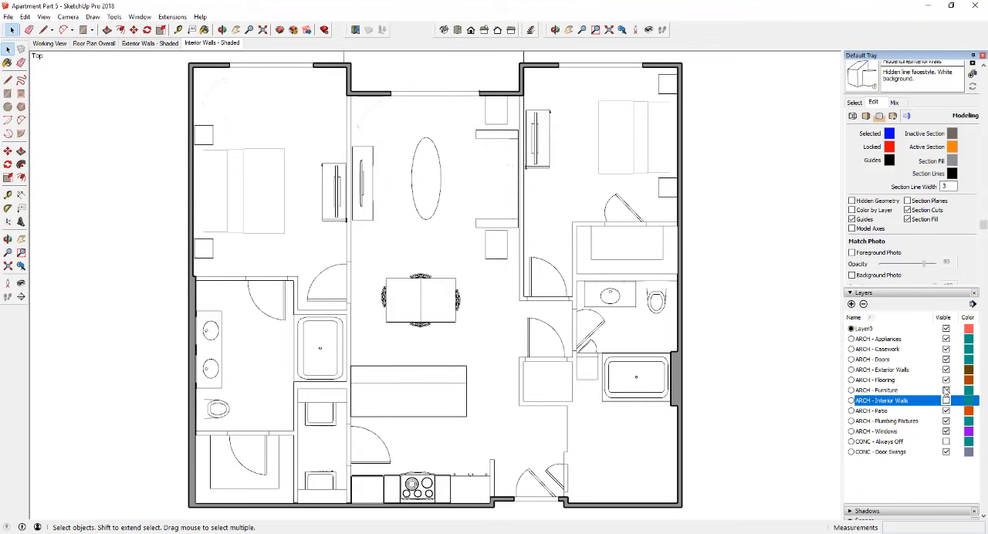
{"action": "left_click", "coordinate": [947, 369]}
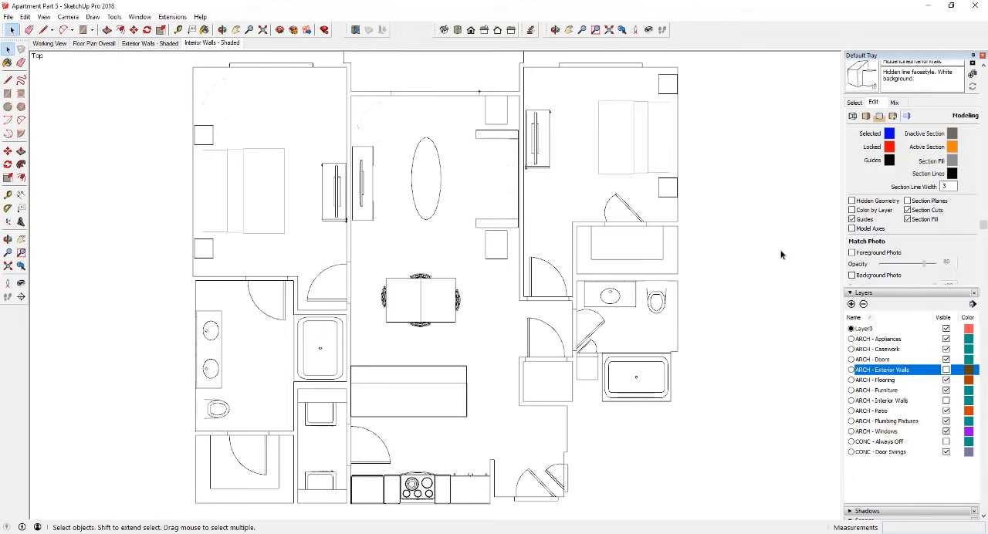
- Apply the HiddenLine style from the Default Styles collection to the plan and select the furniture group
{"action": "scroll", "coordinate": [917, 352], "scroll_direction": "up", "scroll_amount": 2}
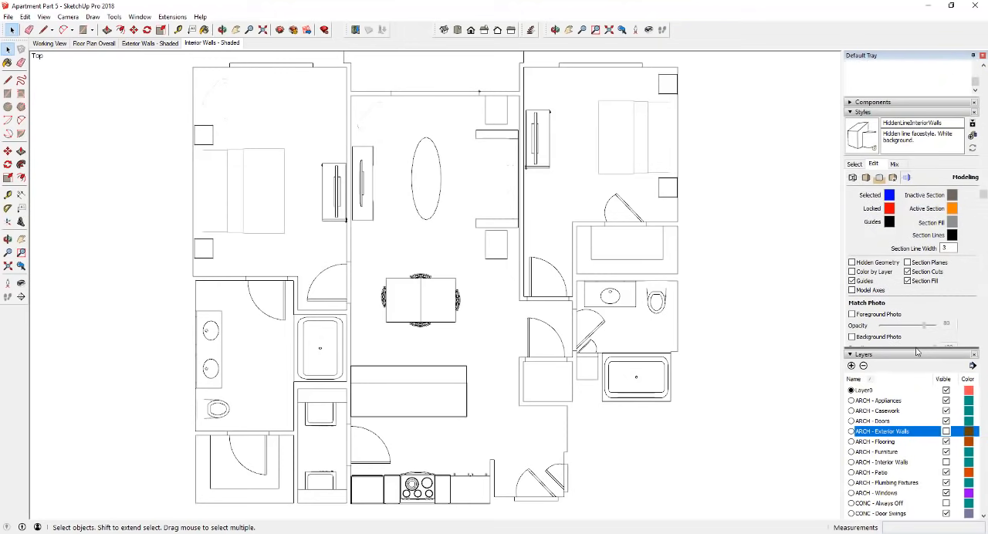
{"action": "left_click", "coordinate": [854, 165]}
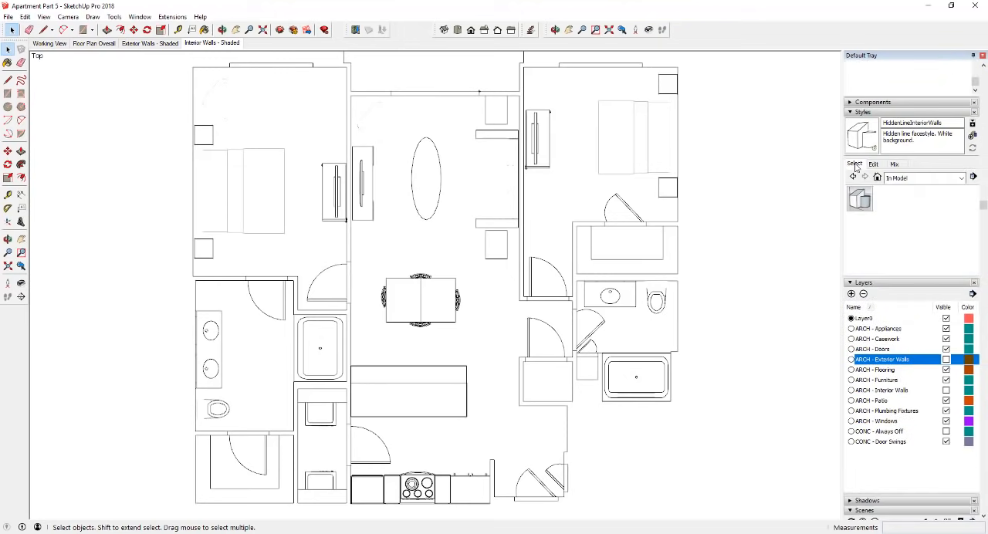
{"action": "left_click", "coordinate": [926, 178]}
{"action": "left_click", "coordinate": [921, 222]}
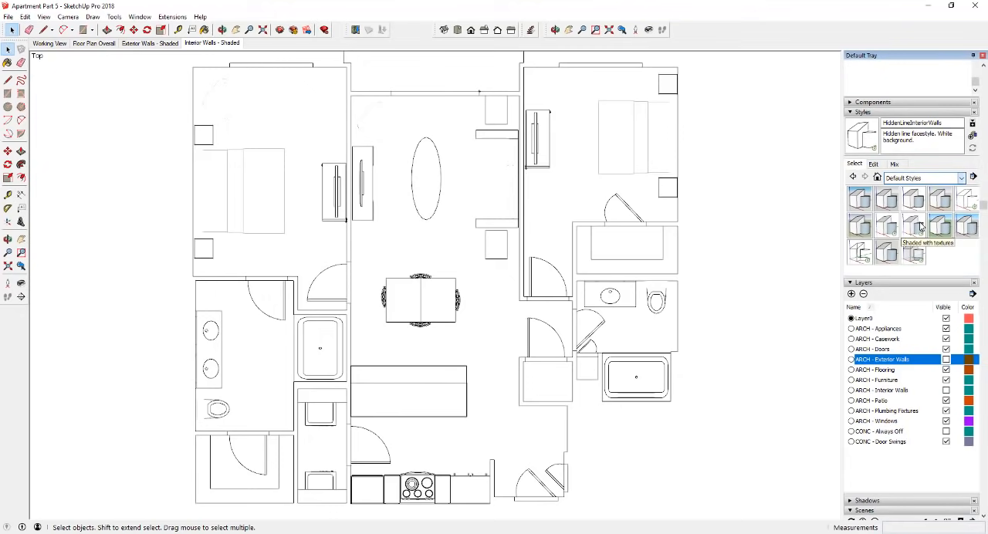
{"action": "left_click", "coordinate": [973, 202]}
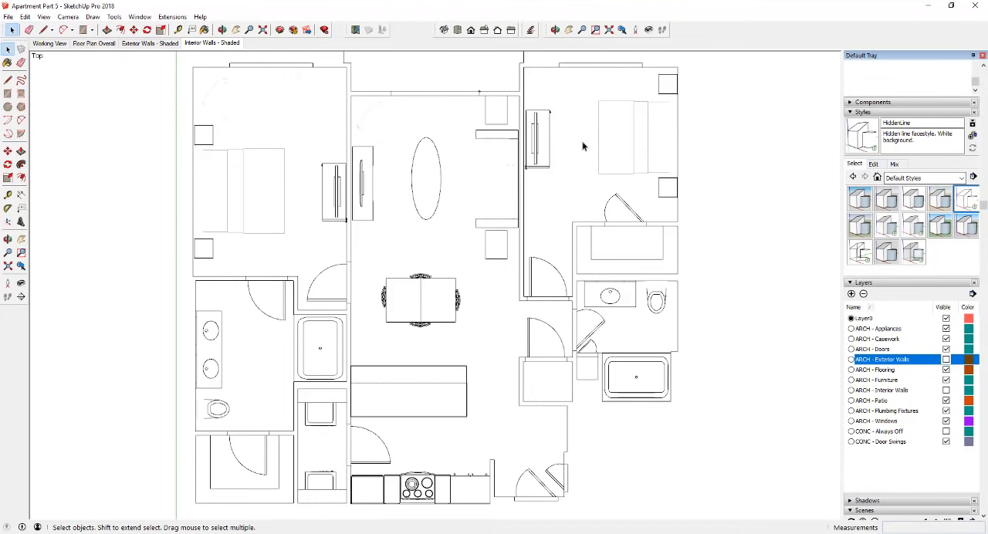
{"action": "left_click", "coordinate": [236, 96]}
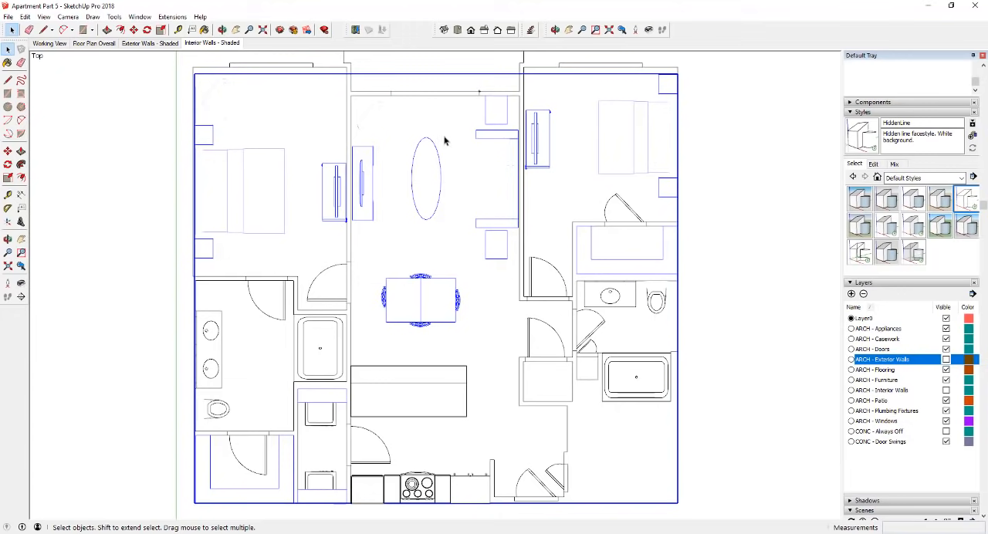
- Toggle profiles in the HiddenLine style's edge settings to compare the furniture linework, leaving them on at width 1
{"action": "left_click", "coordinate": [873, 163]}
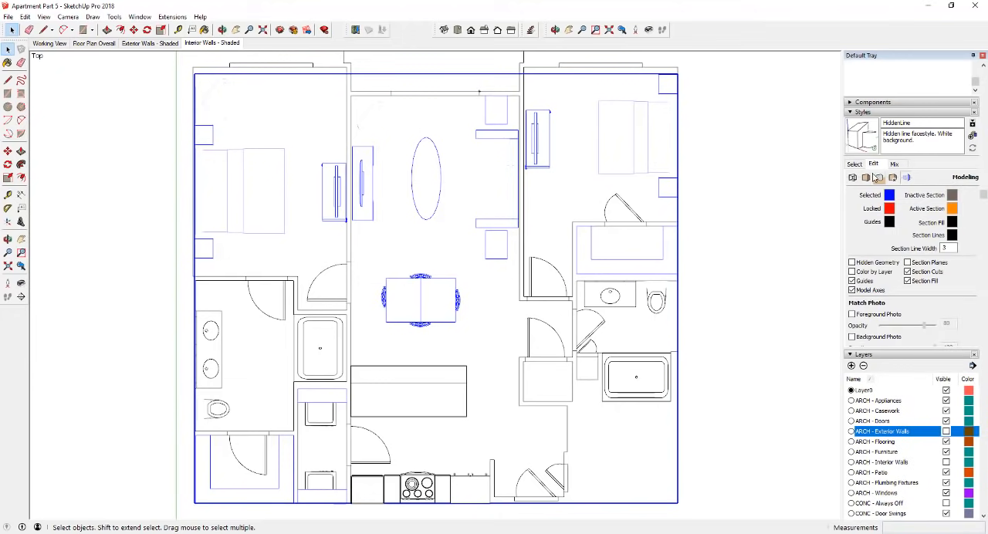
{"action": "left_click", "coordinate": [853, 178]}
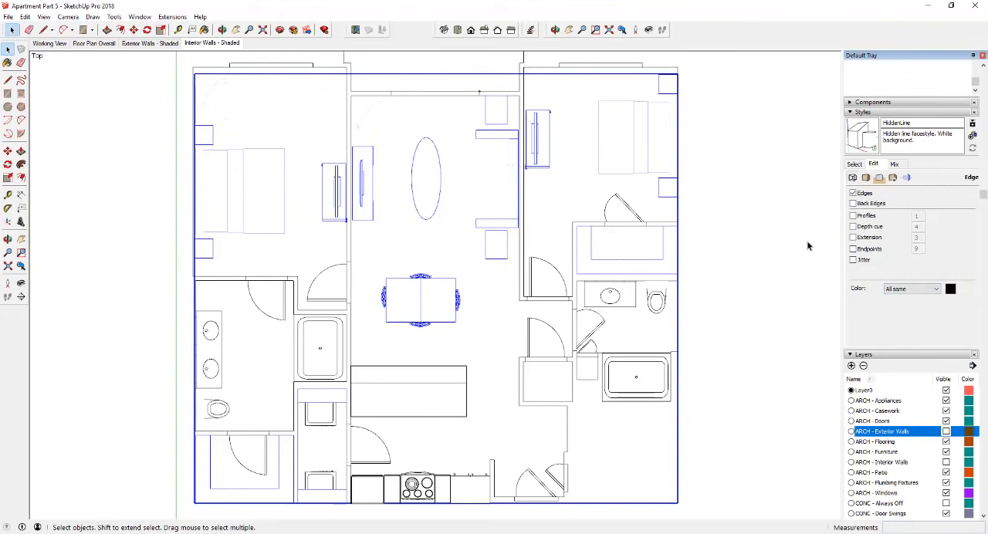
{"action": "left_click", "coordinate": [868, 216]}
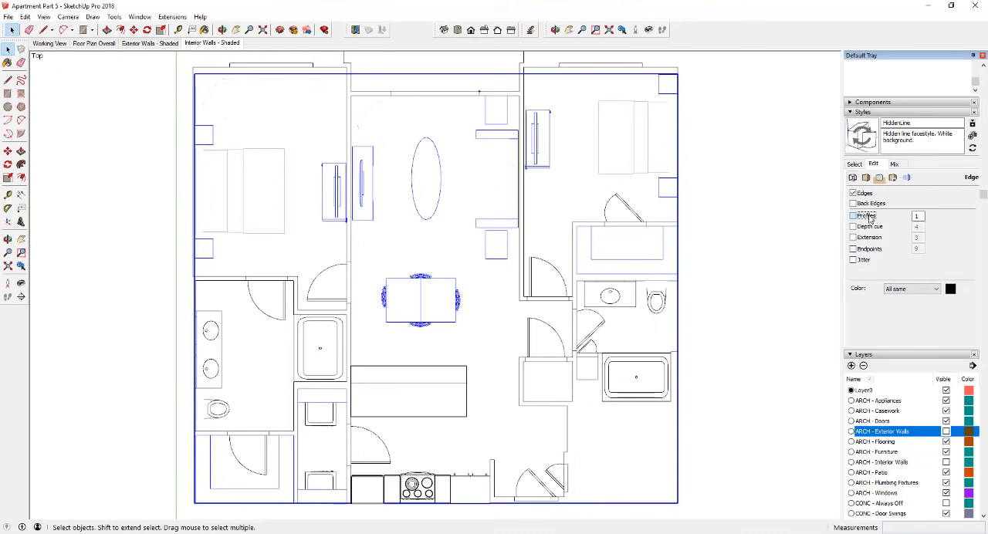
{"action": "left_click", "coordinate": [869, 218]}
{"action": "left_click", "coordinate": [853, 216]}
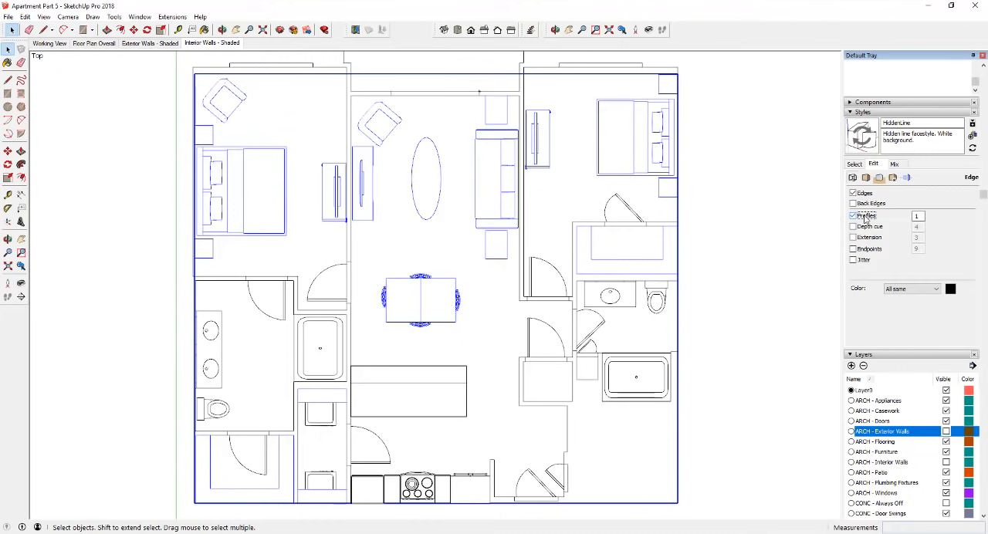
- Create a new style named HiddenLineFurniture from the current settings and clear the furniture selection
{"action": "left_click", "coordinate": [974, 135]}
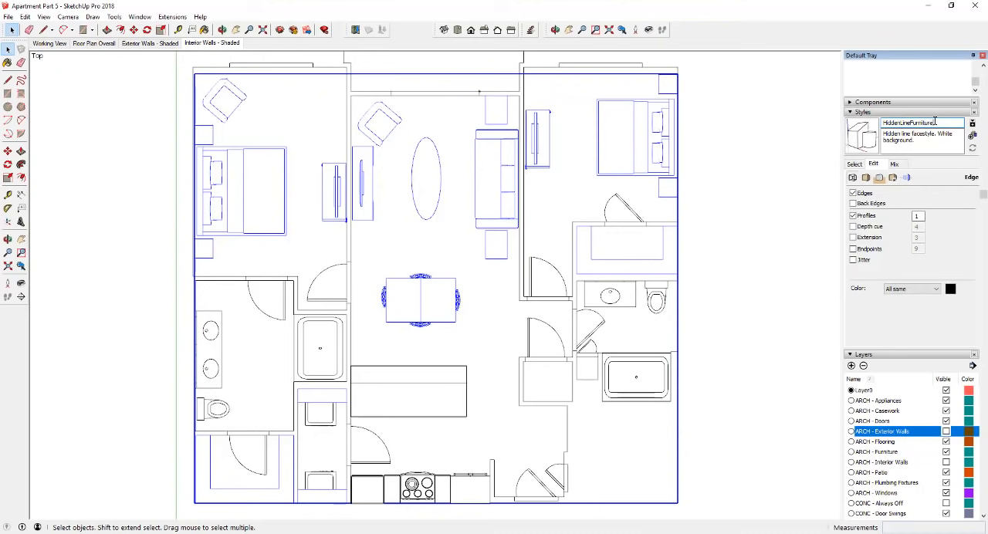
{"action": "key", "text": "Return"}
{"action": "left_click", "coordinate": [854, 136]}
{"action": "left_click", "coordinate": [714, 201]}
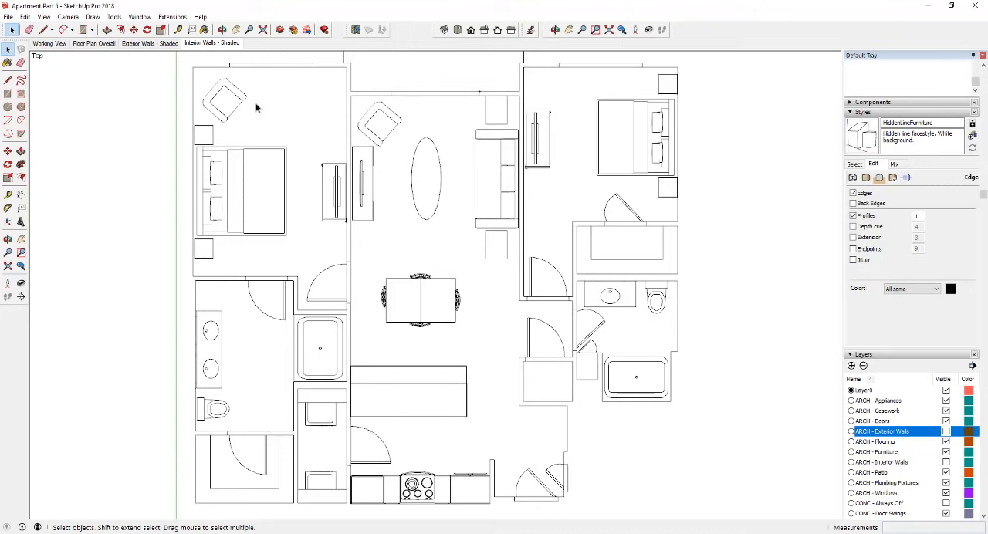
- Add a new scene after Interior Walls - Shaded and name it Furniture etc
{"action": "right_click", "coordinate": [207, 44]}
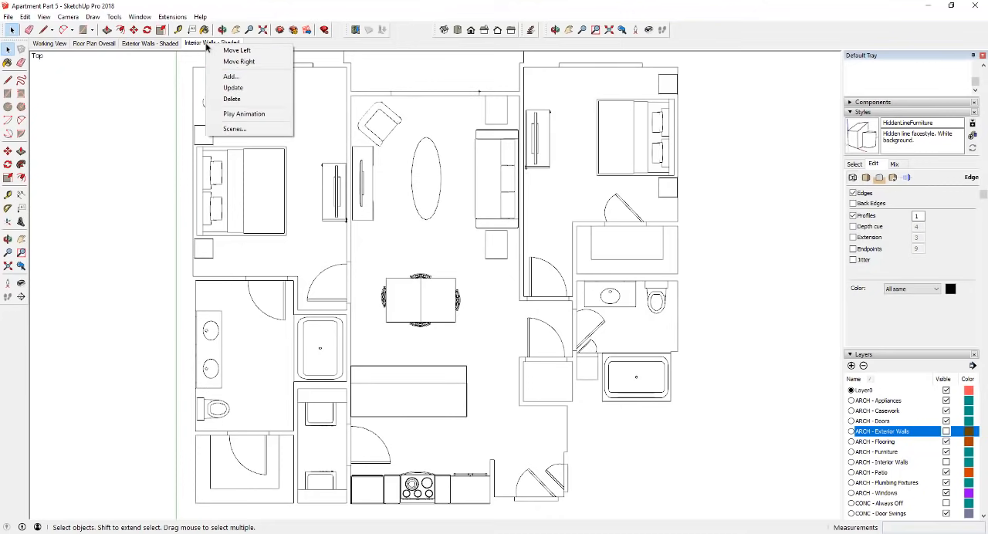
{"action": "left_click", "coordinate": [229, 77]}
{"action": "scroll", "coordinate": [906, 347], "scroll_direction": "down", "scroll_amount": 3}
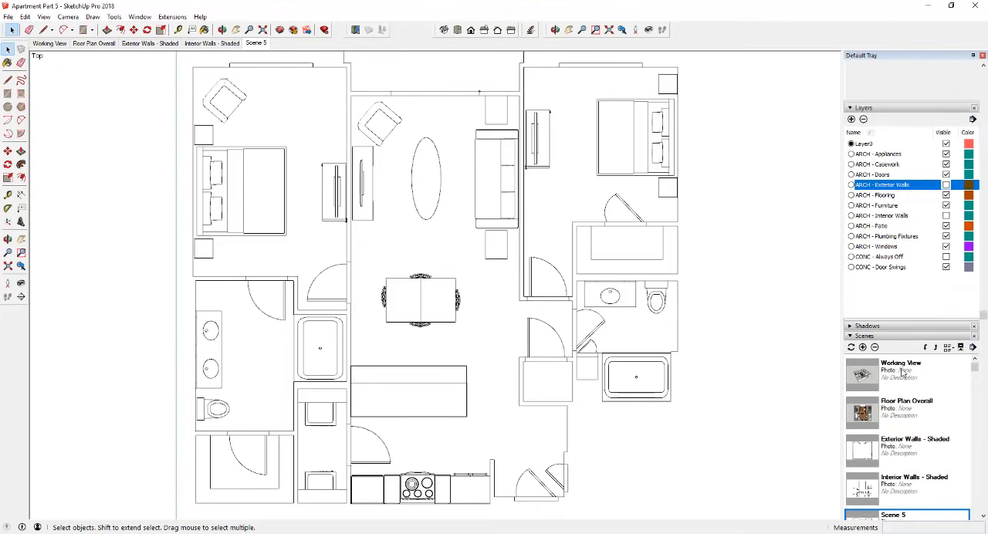
{"action": "scroll", "coordinate": [908, 431], "scroll_direction": "down", "scroll_amount": 4}
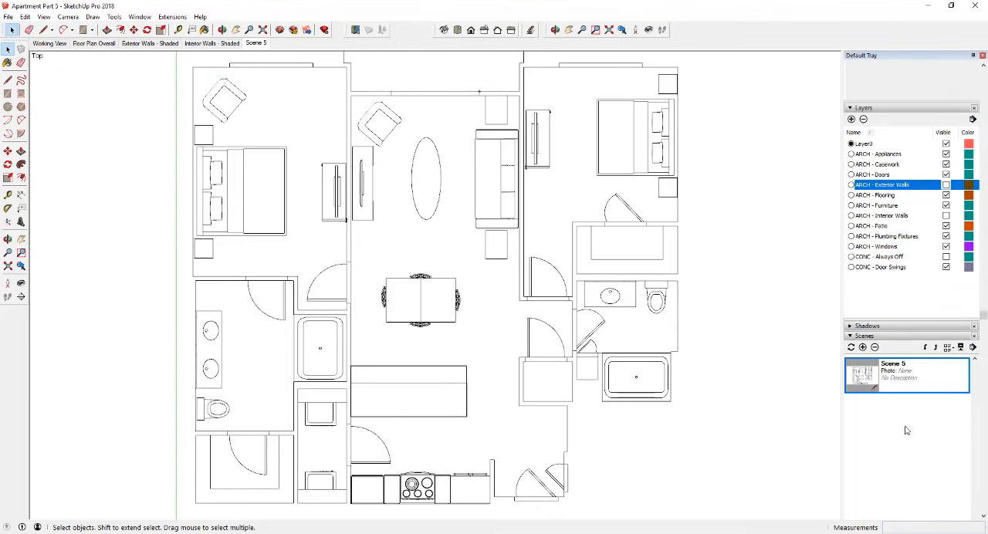
{"action": "right_click", "coordinate": [902, 377]}
{"action": "left_click", "coordinate": [813, 378]}
{"action": "scroll", "coordinate": [815, 364], "scroll_direction": "down", "scroll_amount": 1}
{"action": "scroll", "coordinate": [898, 407], "scroll_direction": "down", "scroll_amount": 2}
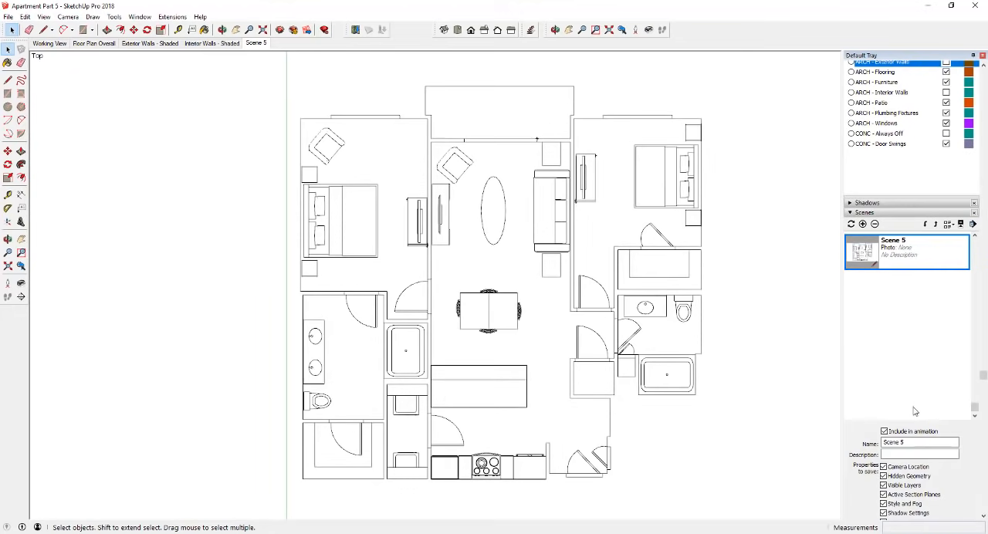
{"action": "scroll", "coordinate": [914, 411], "scroll_direction": "down", "scroll_amount": 3}
{"action": "left_click_drag", "start_coordinate": [954, 319], "coordinate": [751, 319]}
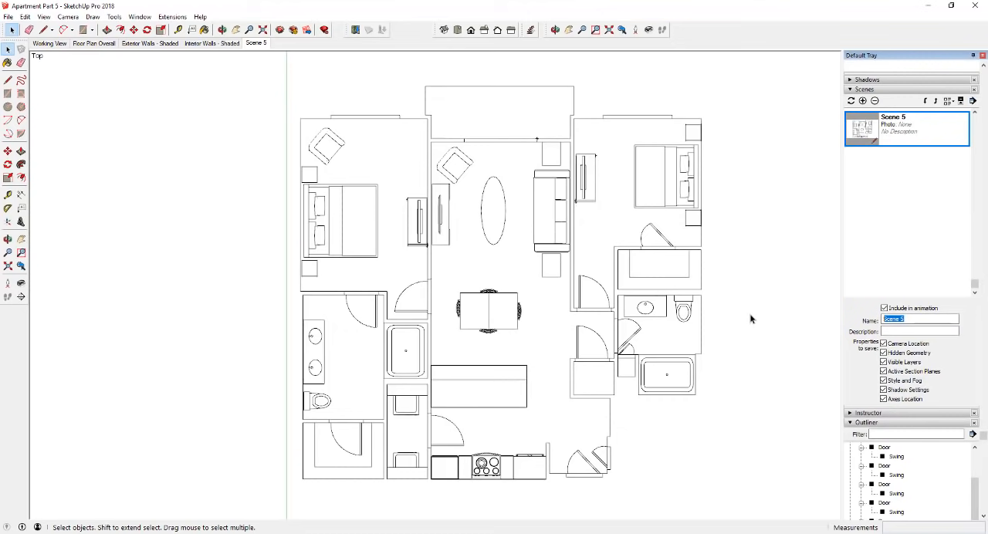
{"action": "type", "text": "Furniture etc"}
{"action": "key", "text": "Return"}
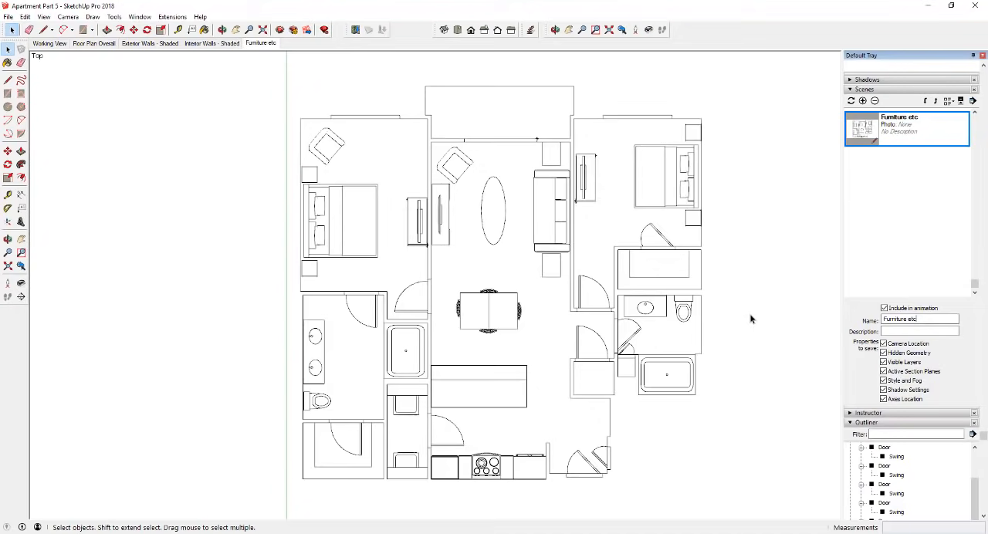
- Recall the Furniture etc, Exterior Walls - Shaded and Interior Walls - Shaded scenes to check each one
{"action": "left_click", "coordinate": [256, 44]}
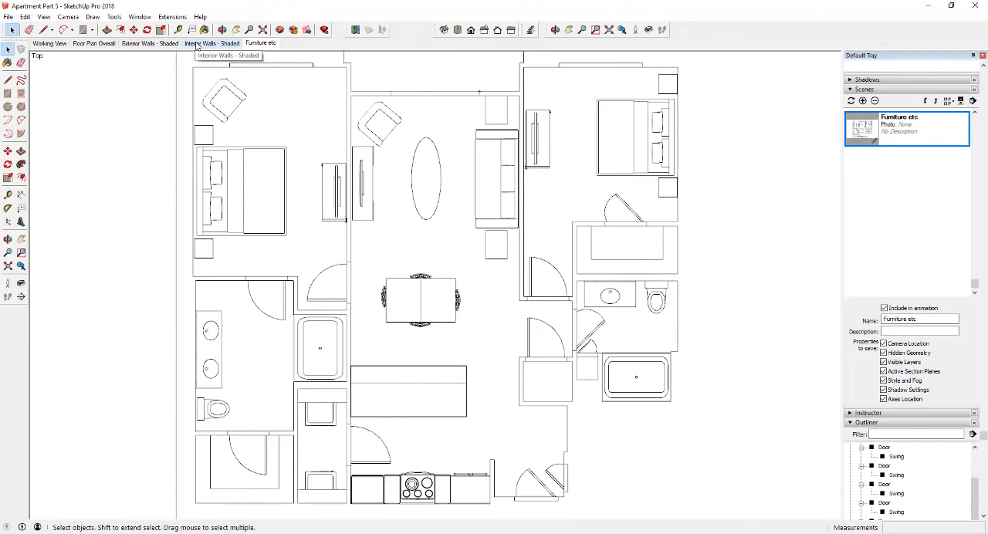
{"action": "left_click", "coordinate": [156, 44]}
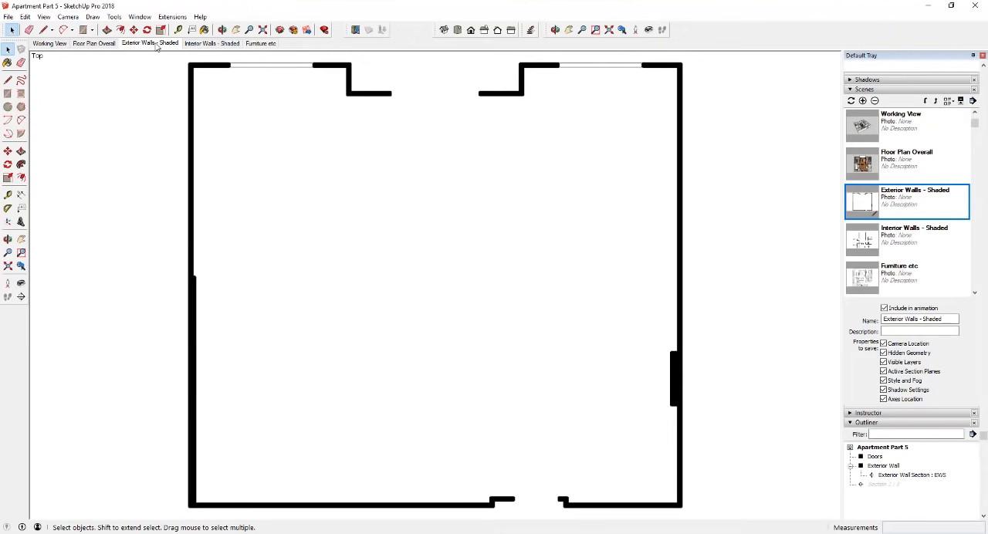
{"action": "left_click", "coordinate": [207, 44]}
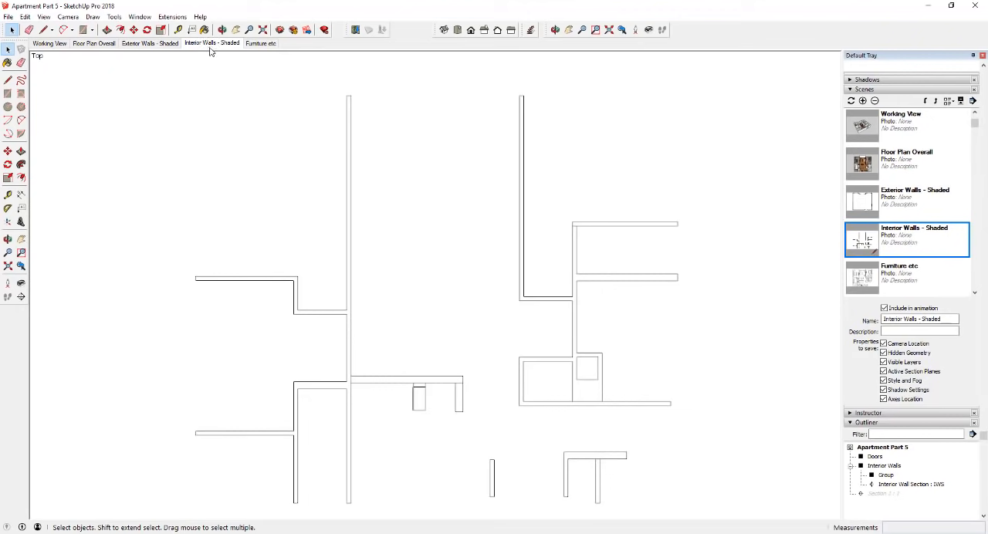
- Recall the Furniture etc scene and save the model
{"action": "left_click", "coordinate": [260, 43]}
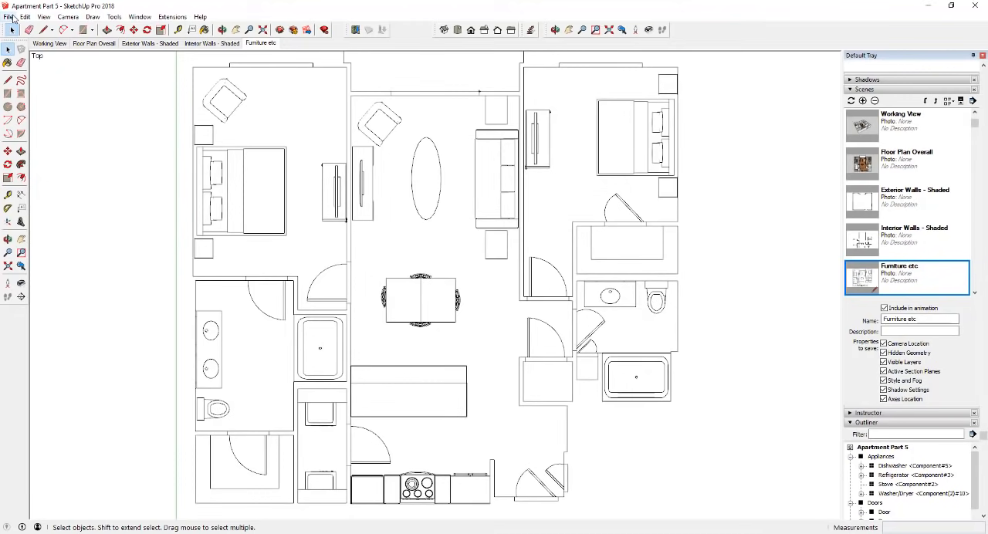
{"action": "left_click", "coordinate": [8, 17]}
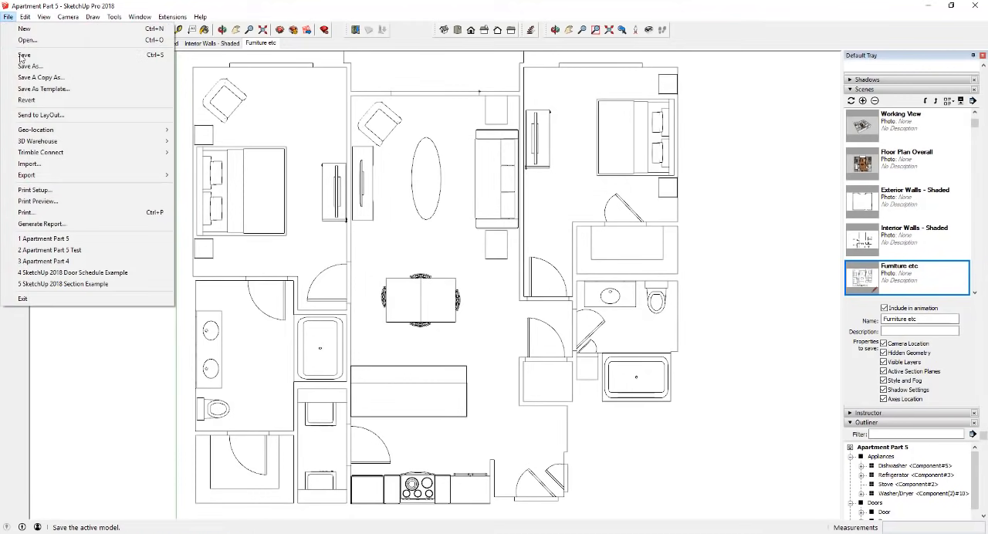
{"action": "left_click", "coordinate": [27, 58]}
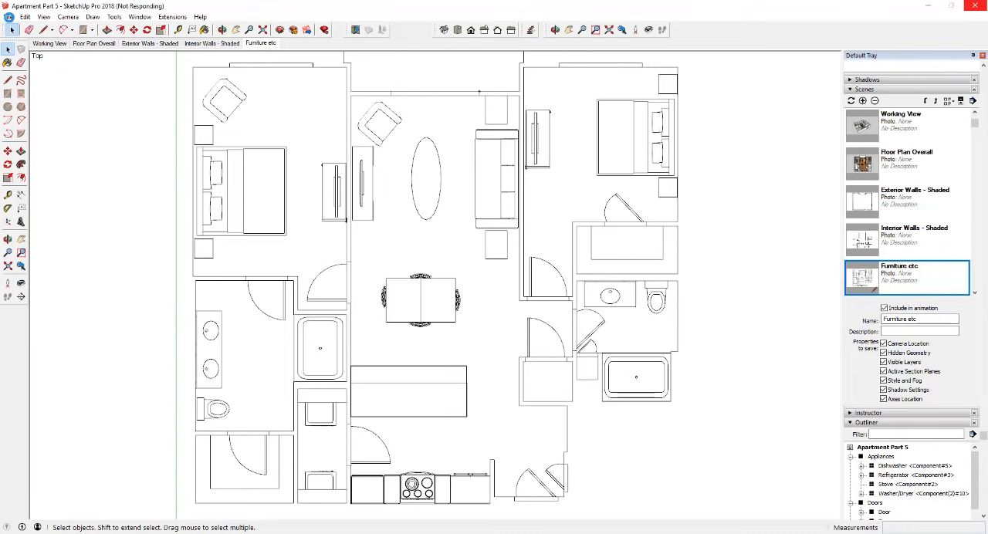
- Switch to LayOut and create a new document from the ArchD Landscape template
{"action": "left_click", "coordinate": [8, 16]}
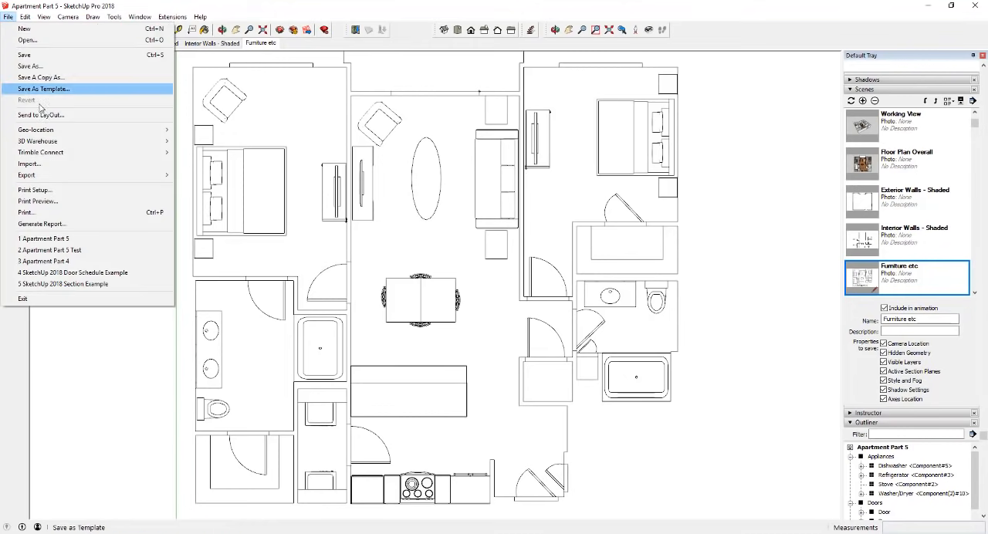
{"action": "left_click", "coordinate": [572, 464]}
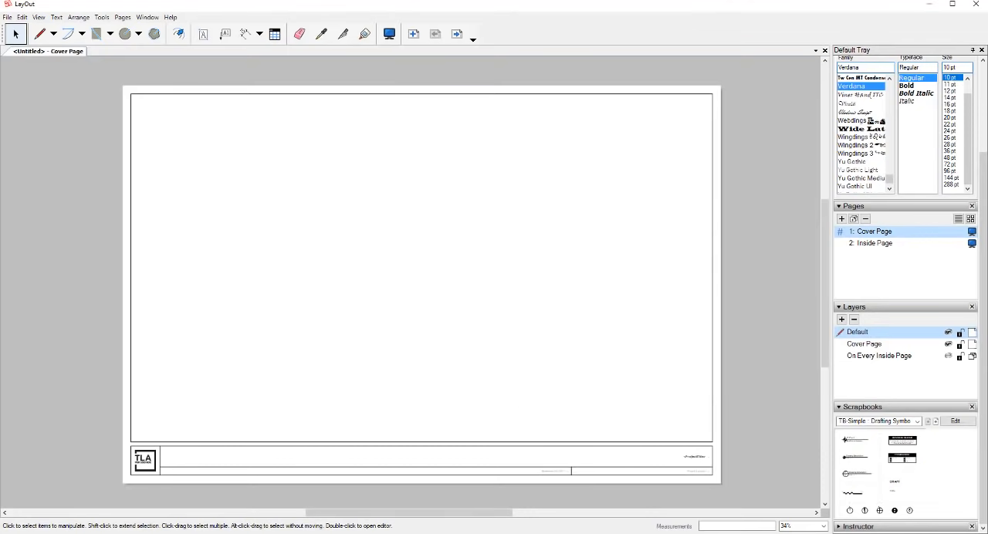
{"action": "left_click", "coordinate": [7, 16]}
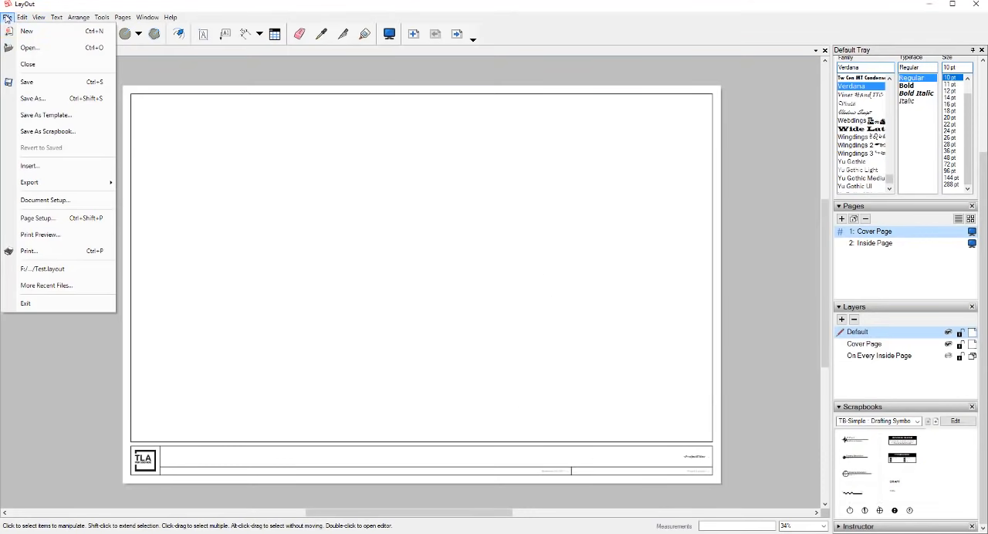
{"action": "left_click", "coordinate": [16, 32]}
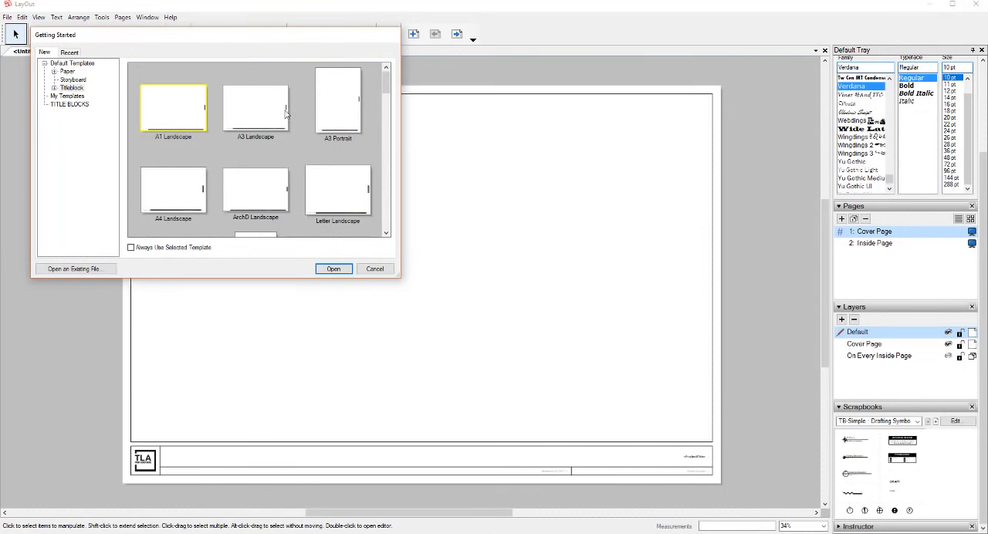
{"action": "scroll", "coordinate": [259, 155], "scroll_direction": "down", "scroll_amount": 1}
{"action": "scroll", "coordinate": [272, 157], "scroll_direction": "up", "scroll_amount": 1}
{"action": "left_click", "coordinate": [261, 183]}
{"action": "left_click", "coordinate": [331, 272]}
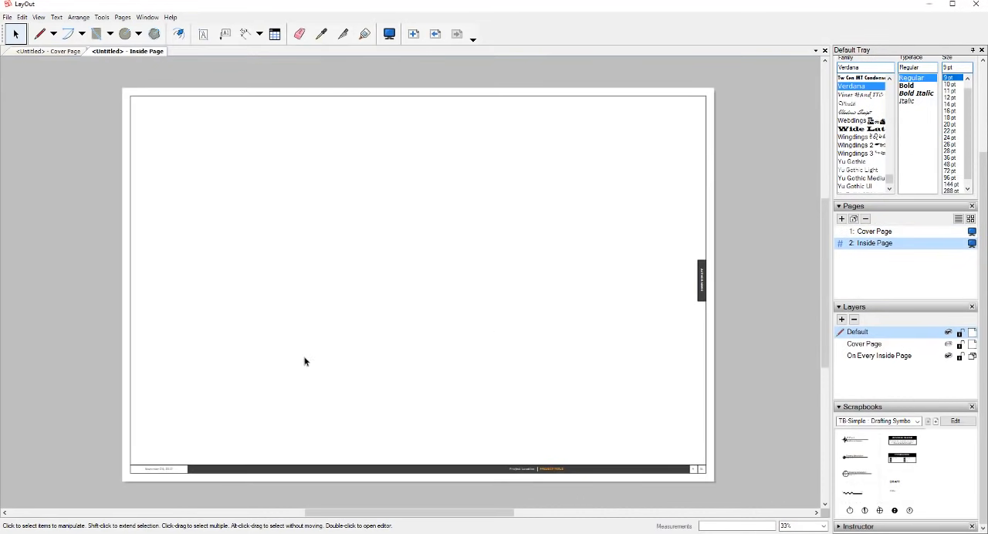
- Insert the SketchUp model Apartment Part 5 on the Inside Page of the new document
{"action": "left_click", "coordinate": [6, 17]}
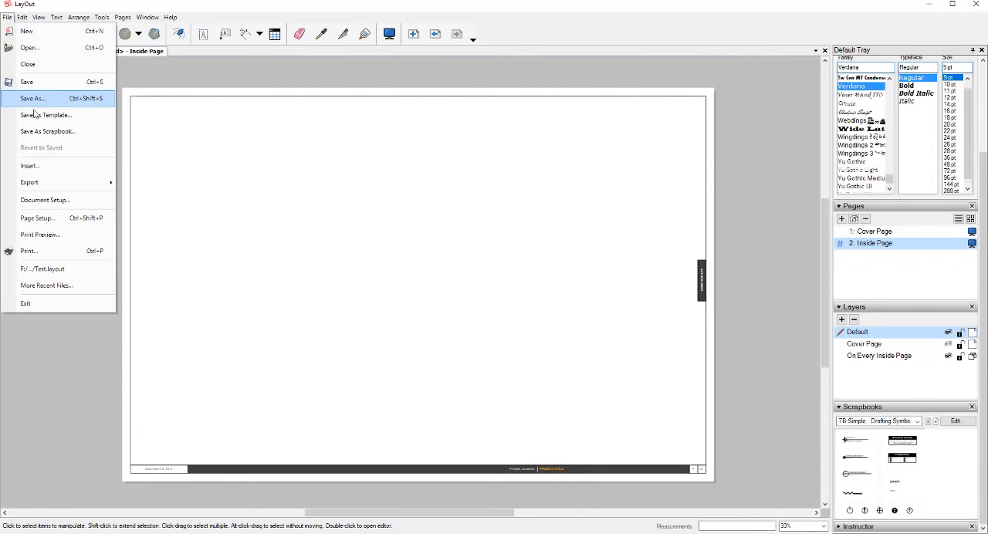
{"action": "left_click", "coordinate": [46, 170]}
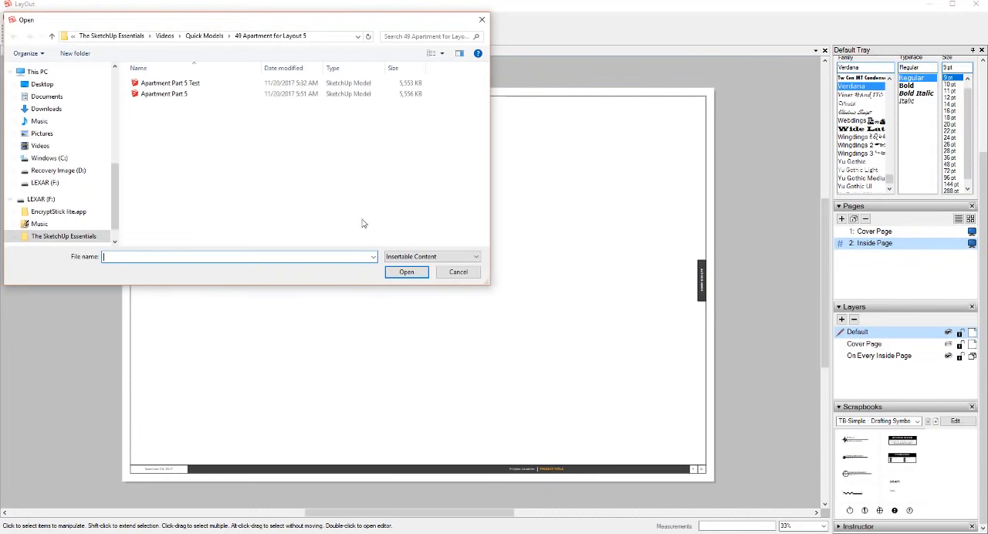
{"action": "double_click", "coordinate": [178, 95]}
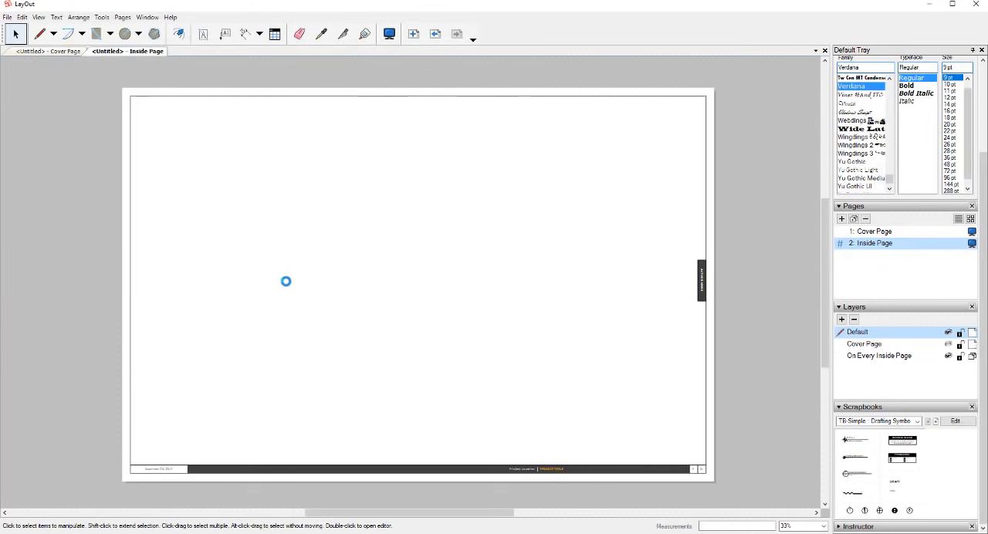
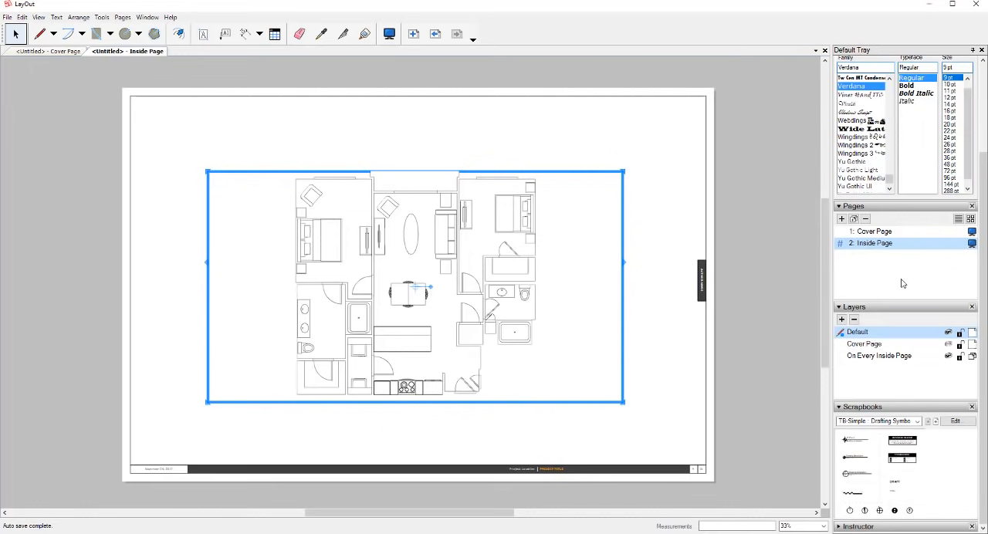
- Display the inserted model's view settings and choose the Furniture etc scene for the viewport
{"action": "scroll", "coordinate": [902, 284], "scroll_direction": "up", "scroll_amount": 3}
{"action": "scroll", "coordinate": [881, 257], "scroll_direction": "up", "scroll_amount": 2}
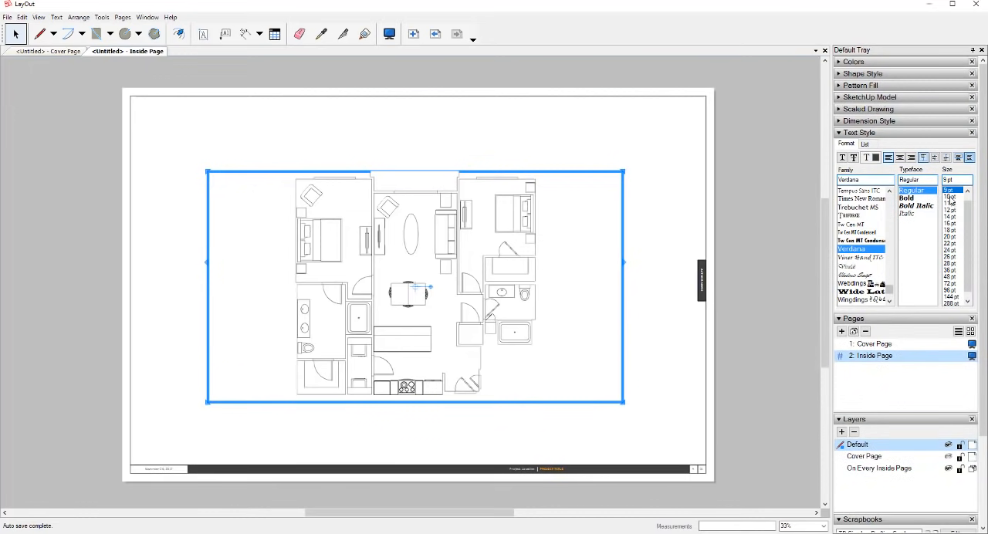
{"action": "scroll", "coordinate": [953, 202], "scroll_direction": "up", "scroll_amount": 1}
{"action": "left_click", "coordinate": [840, 98]}
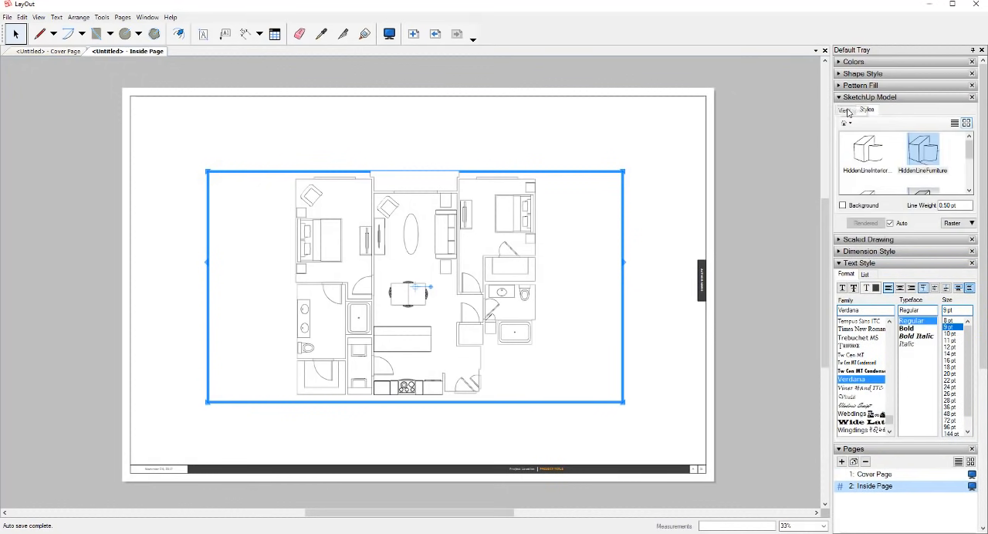
{"action": "left_click", "coordinate": [845, 111]}
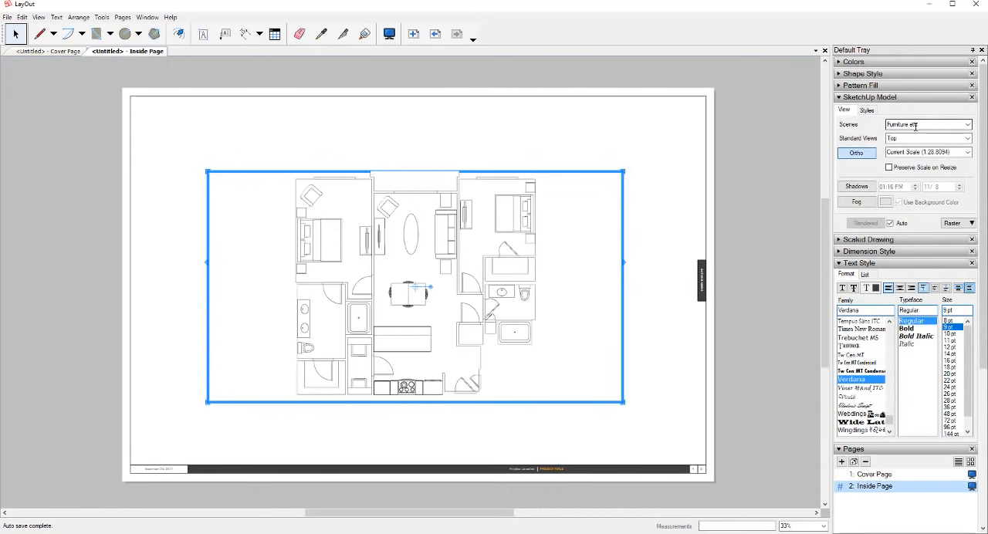
{"action": "left_click", "coordinate": [968, 125]}
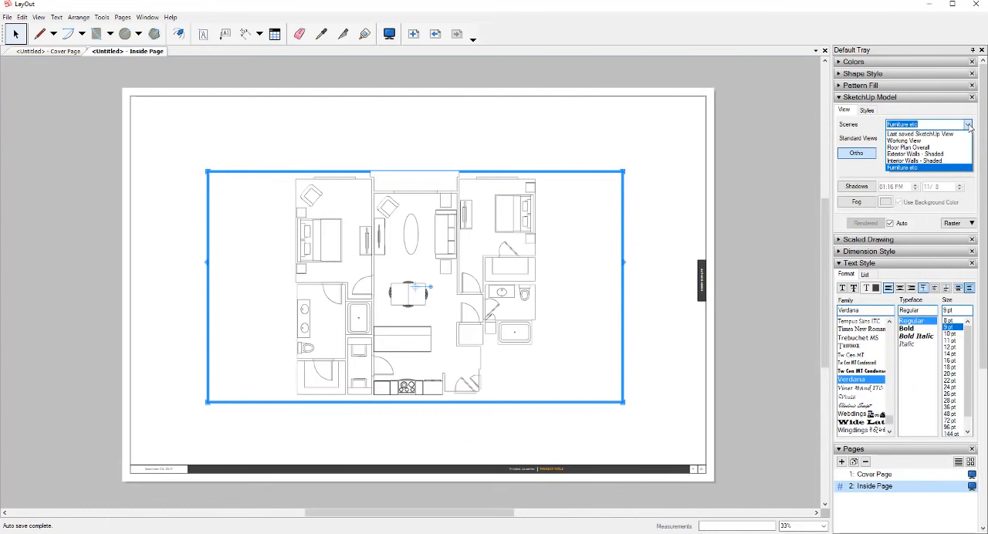
{"action": "left_click", "coordinate": [919, 168]}
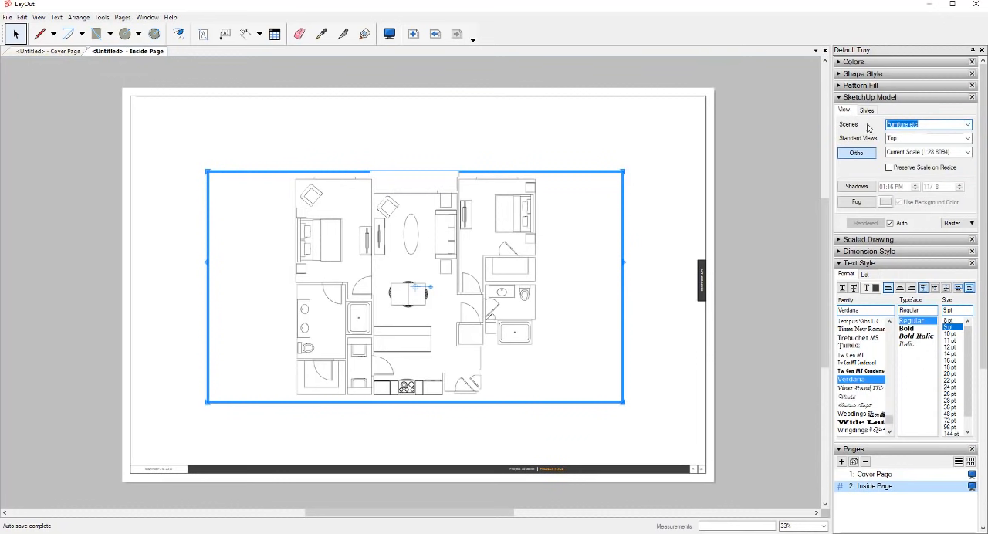
- Set the viewport's scale to 1/2" = 1'-0" (1:24) with Preserve Scale on Resize enabled
{"action": "left_click", "coordinate": [969, 153]}
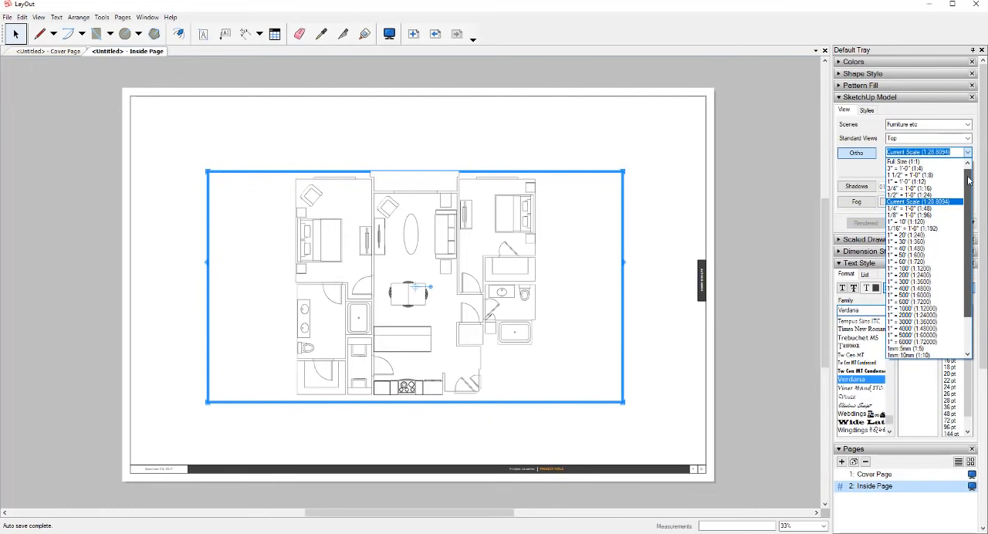
{"action": "left_click", "coordinate": [923, 200]}
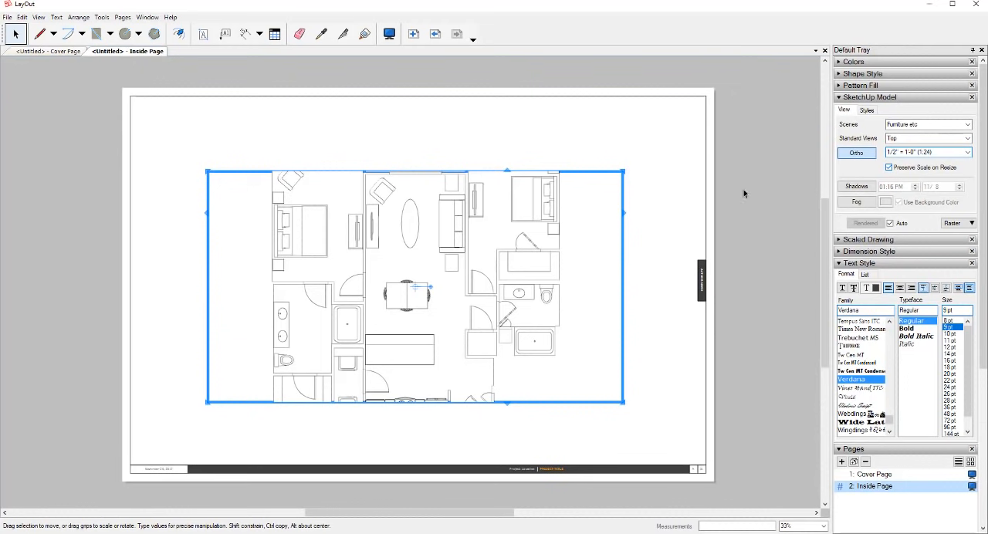
{"action": "left_click", "coordinate": [888, 167]}
- Resize the viewport to frame the whole floor plan and move it to the upper-left area of the sheet
{"action": "left_click_drag", "start_coordinate": [422, 168], "coordinate": [426, 119]}
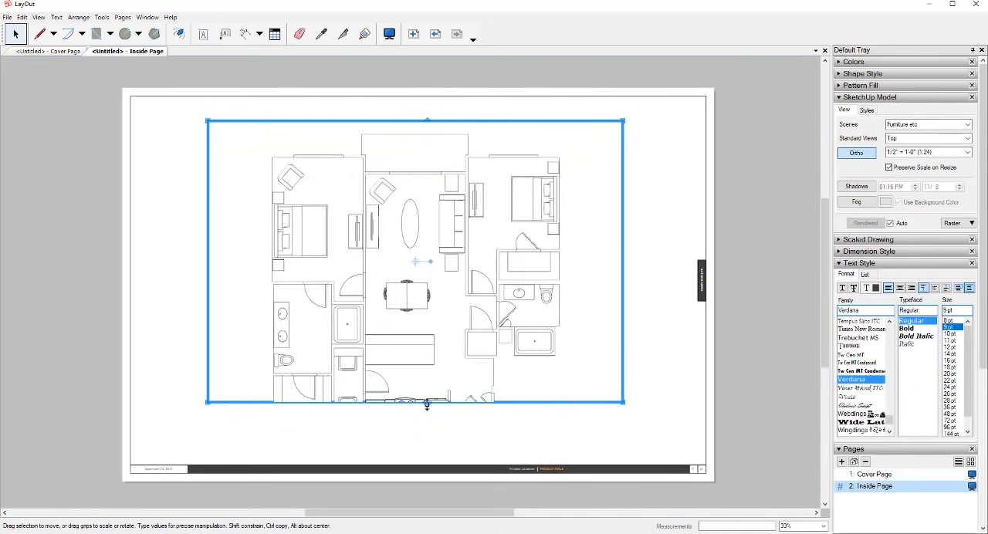
{"action": "left_click_drag", "start_coordinate": [423, 423], "coordinate": [424, 452]}
{"action": "left_click_drag", "start_coordinate": [474, 250], "coordinate": [403, 231]}
{"action": "left_click_drag", "start_coordinate": [551, 257], "coordinate": [499, 257]}
{"action": "left_click_drag", "start_coordinate": [136, 260], "coordinate": [176, 261]}
{"action": "left_click_drag", "start_coordinate": [365, 263], "coordinate": [332, 263]}
{"action": "left_click", "coordinate": [553, 265]}
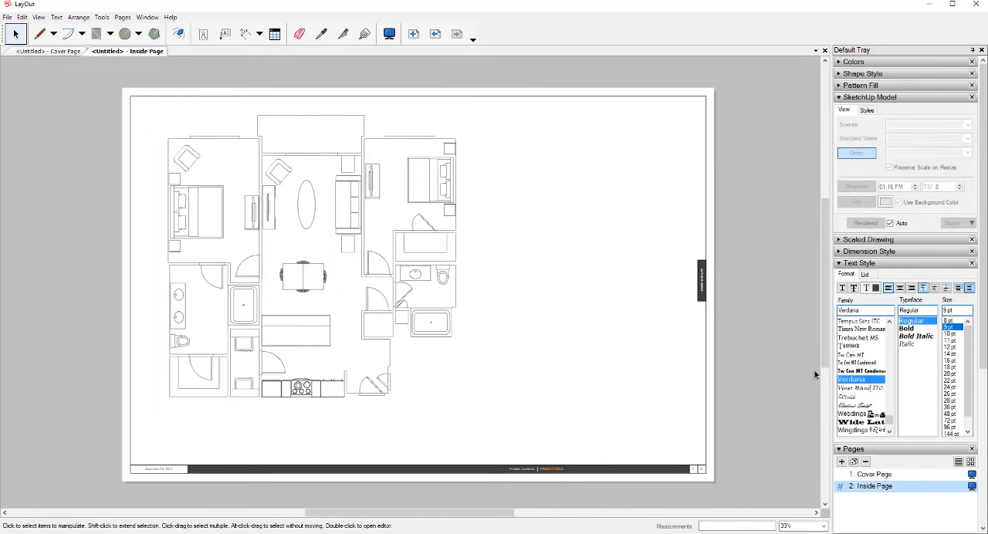
- Add a new layer and name it Furniture Etc
{"action": "scroll", "coordinate": [905, 459], "scroll_direction": "down", "scroll_amount": 3}
{"action": "scroll", "coordinate": [902, 324], "scroll_direction": "down", "scroll_amount": 1}
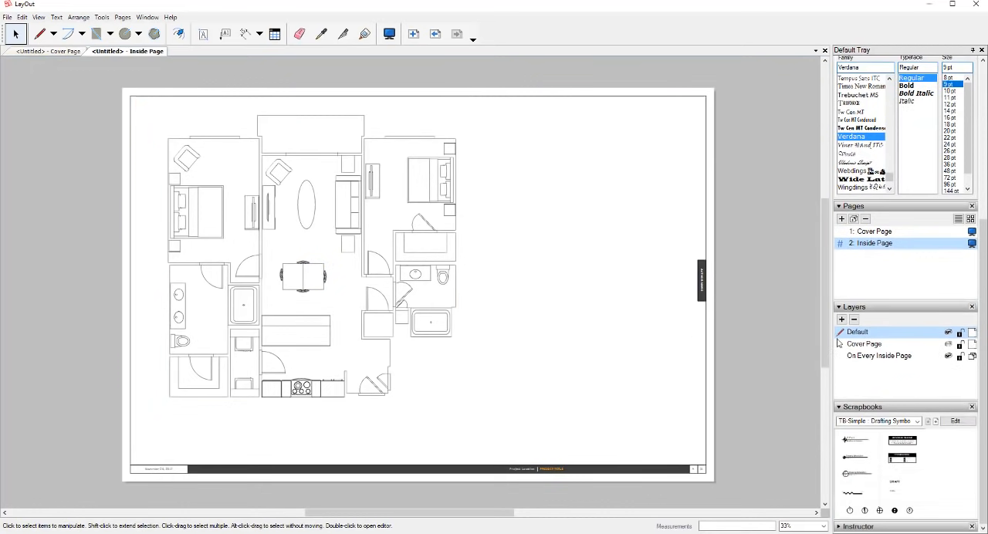
{"action": "left_click", "coordinate": [393, 230]}
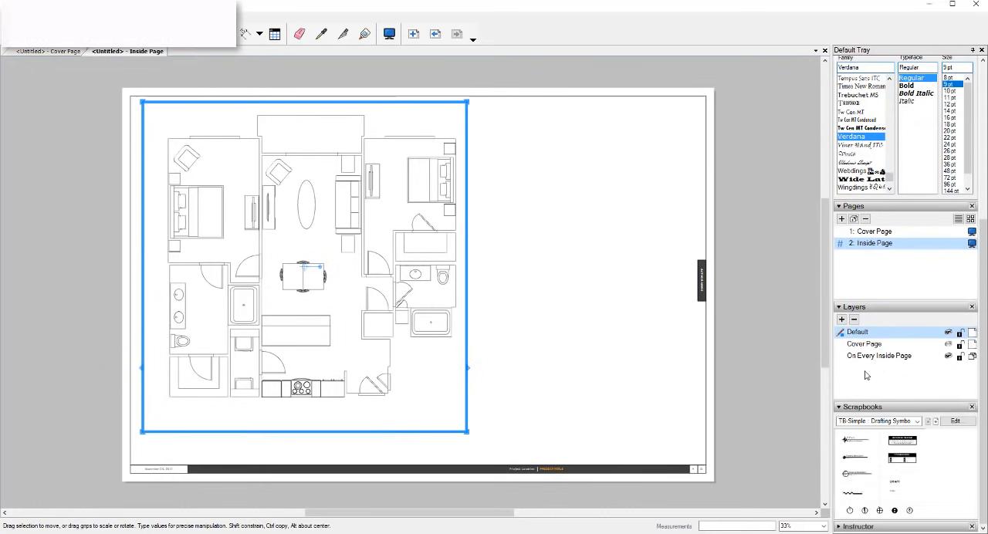
{"action": "left_click", "coordinate": [842, 320]}
{"action": "double_click", "coordinate": [858, 332]}
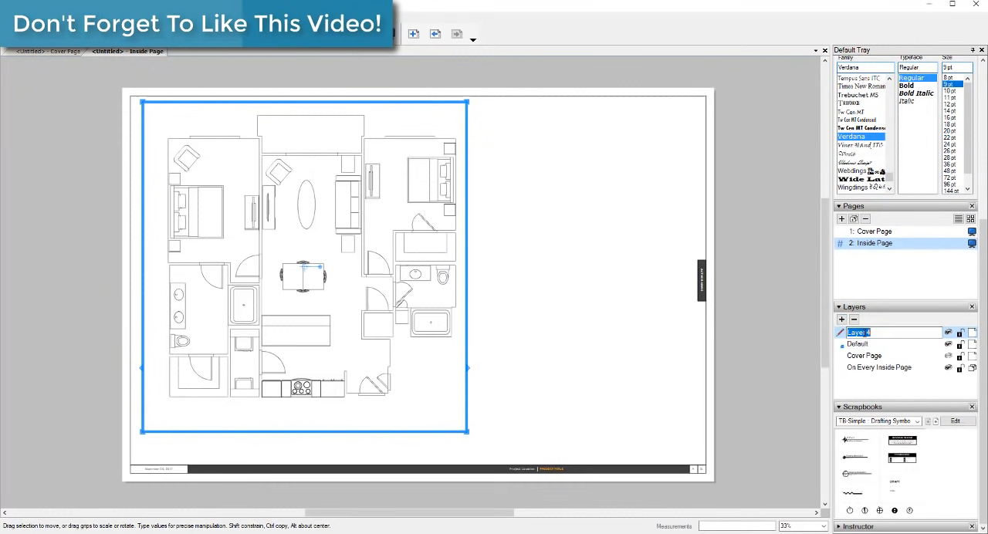
{"action": "type", "text": "Fu"}
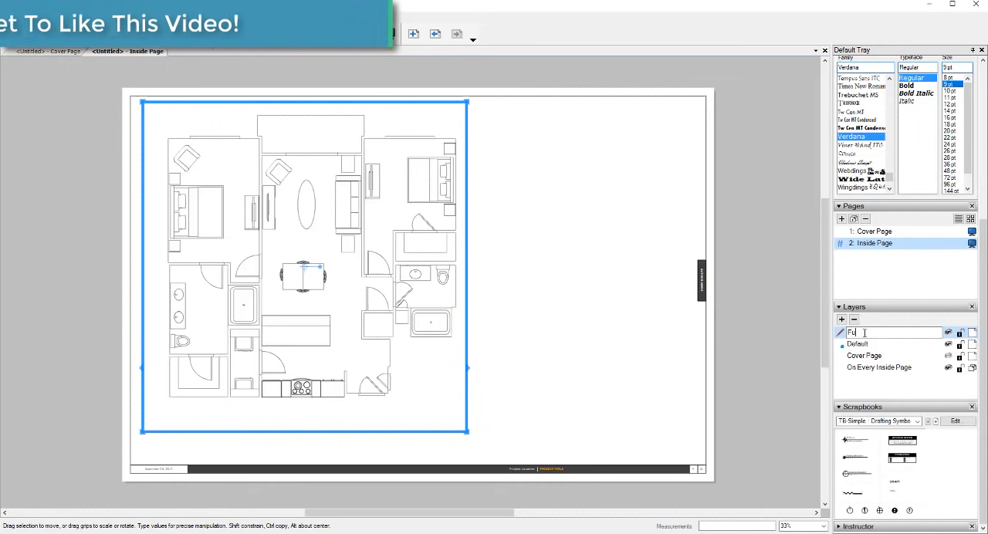
{"action": "type", "text": "rniture"}
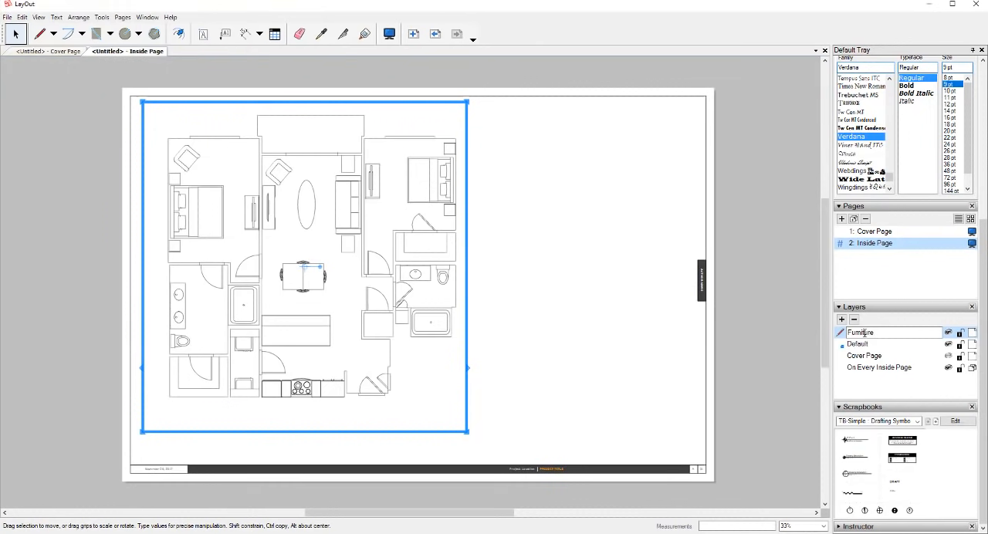
{"action": "type", "text": " Etc"}
{"action": "key", "text": "Return"}
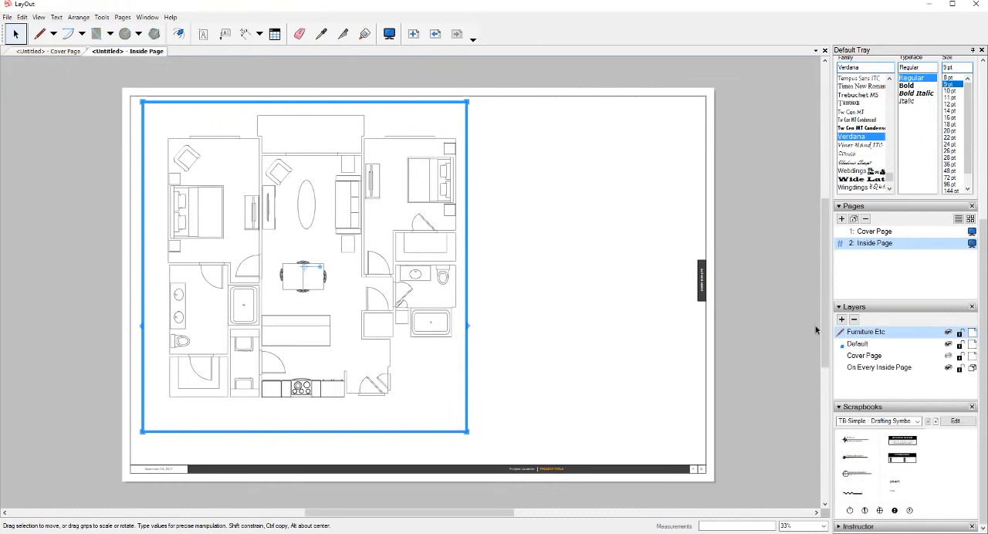
- Move the floor plan viewport to the Furniture Etc layer and toggle that layer off and on to check the assignment
{"action": "right_click", "coordinate": [416, 252]}
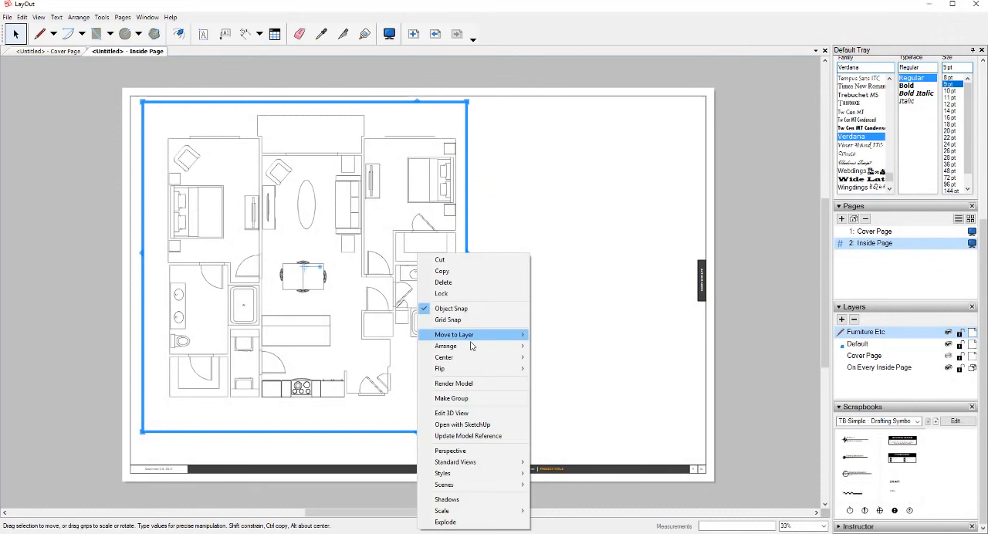
{"action": "mouse_move", "coordinate": [472, 337]}
{"action": "left_click", "coordinate": [547, 349]}
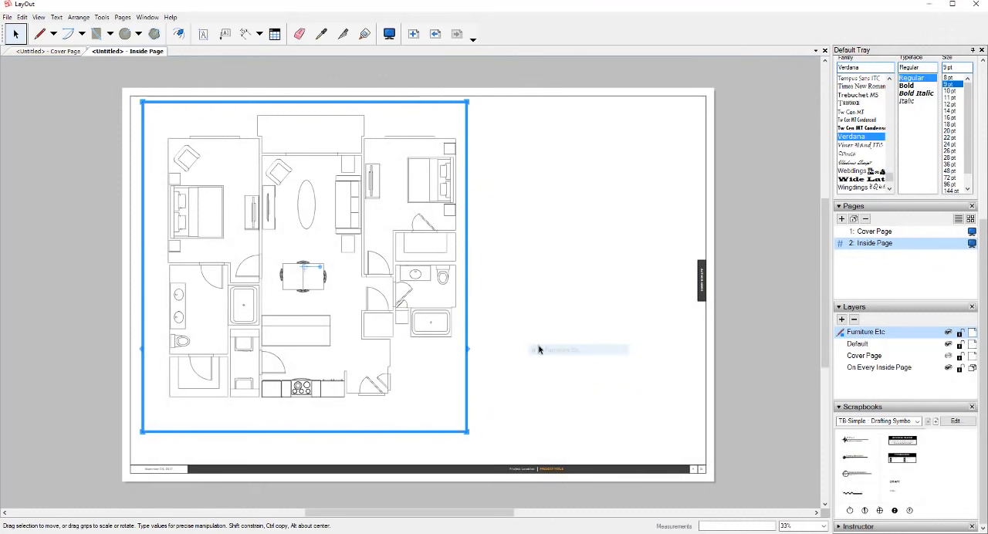
{"action": "left_click", "coordinate": [948, 331]}
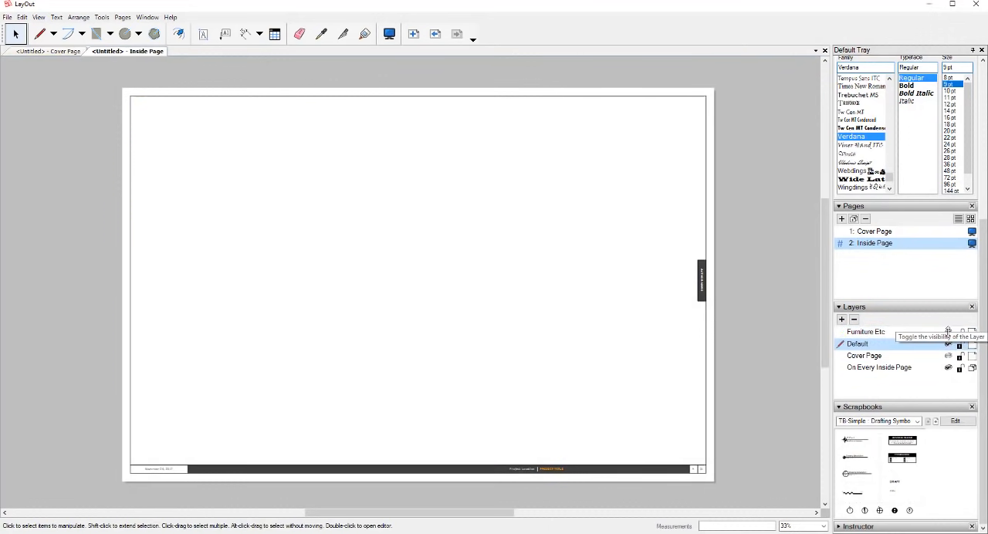
{"action": "left_click", "coordinate": [948, 332]}
{"action": "left_click", "coordinate": [949, 334]}
{"action": "left_click", "coordinate": [948, 333]}
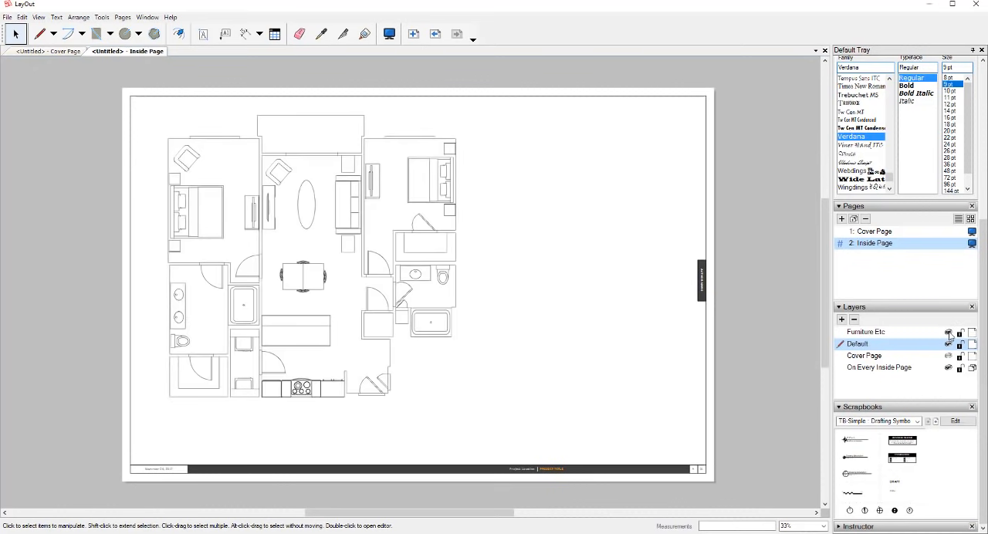
- Copy the floor plan viewport and paste the duplicate directly over the original, undoing a trial move of the copy
{"action": "scroll", "coordinate": [350, 216], "scroll_direction": "up", "scroll_amount": 3}
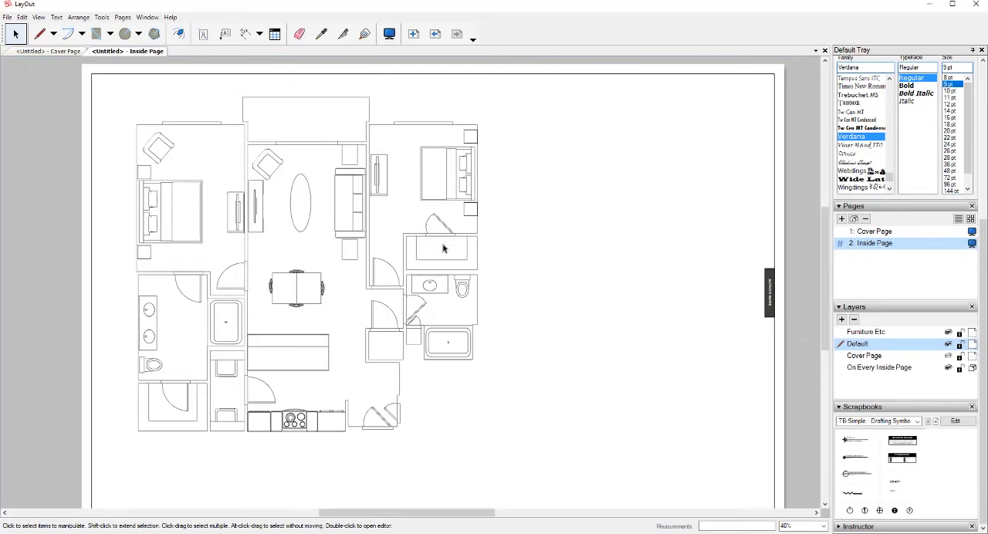
{"action": "left_click", "coordinate": [405, 233]}
{"action": "right_click", "coordinate": [405, 234]}
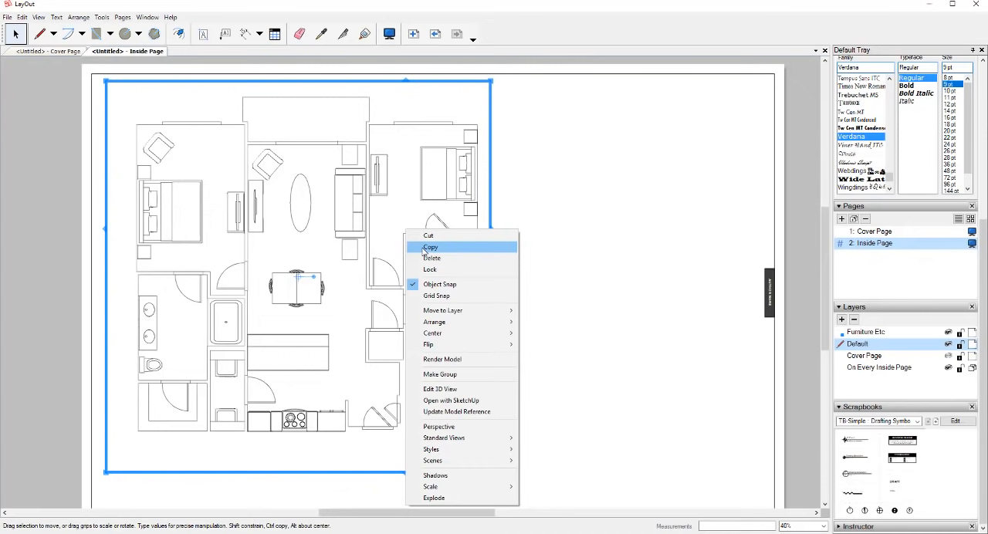
{"action": "left_click", "coordinate": [424, 249]}
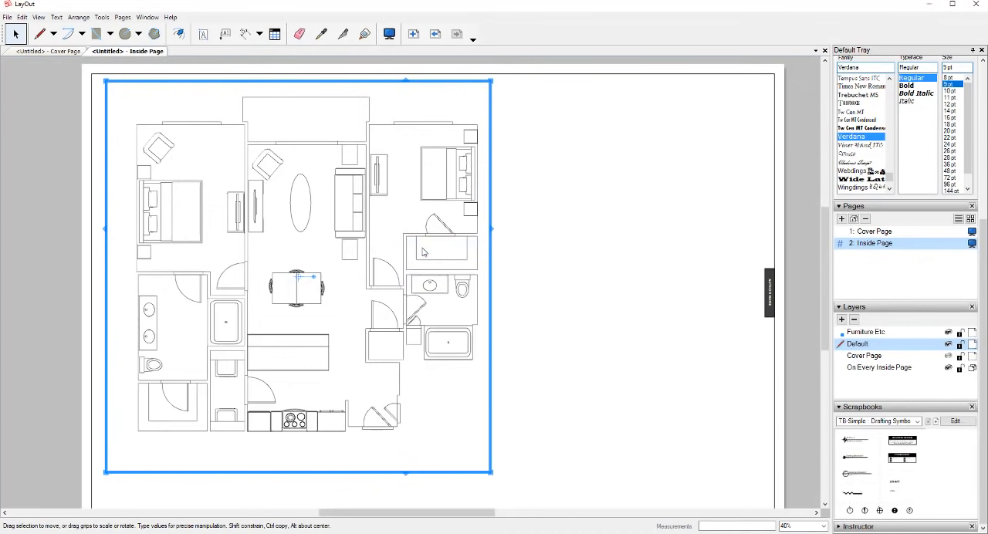
{"action": "right_click", "coordinate": [573, 201]}
{"action": "left_click", "coordinate": [603, 206]}
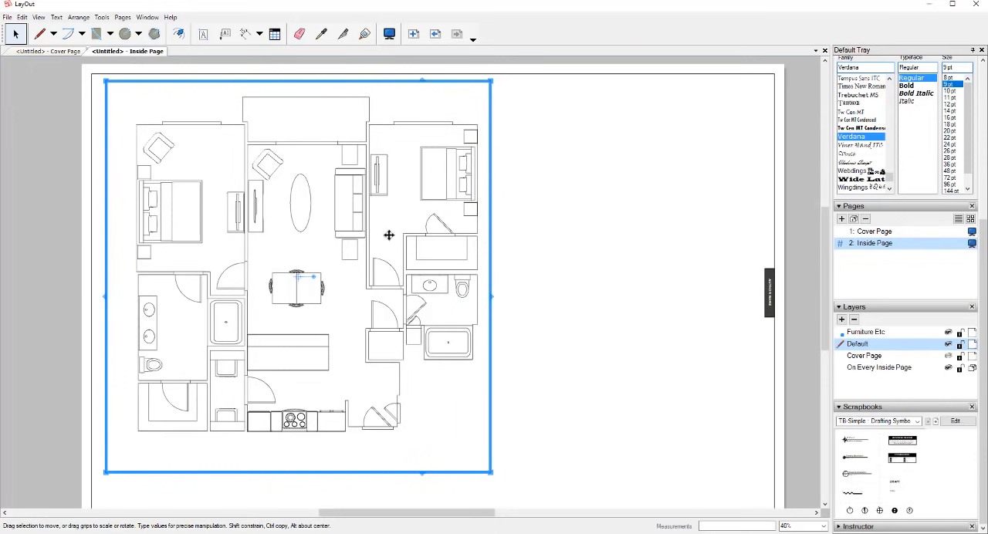
{"action": "left_click_drag", "start_coordinate": [437, 247], "coordinate": [583, 245]}
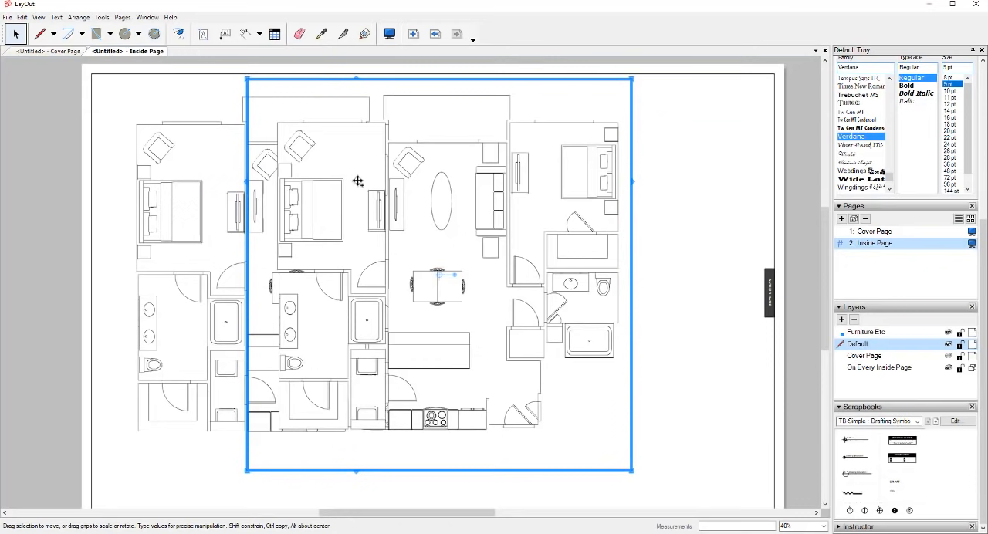
{"action": "key", "text": "ctrl+z"}
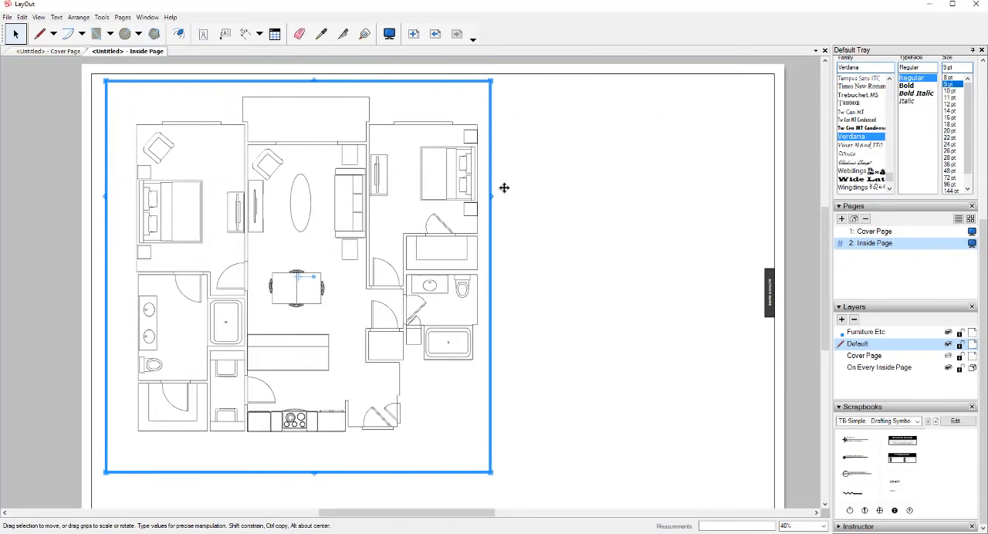
- Switch the duplicated viewport to the Exterior Walls - Shaded scene and inspect the shaded walls up close
{"action": "scroll", "coordinate": [906, 281], "scroll_direction": "up", "scroll_amount": 5}
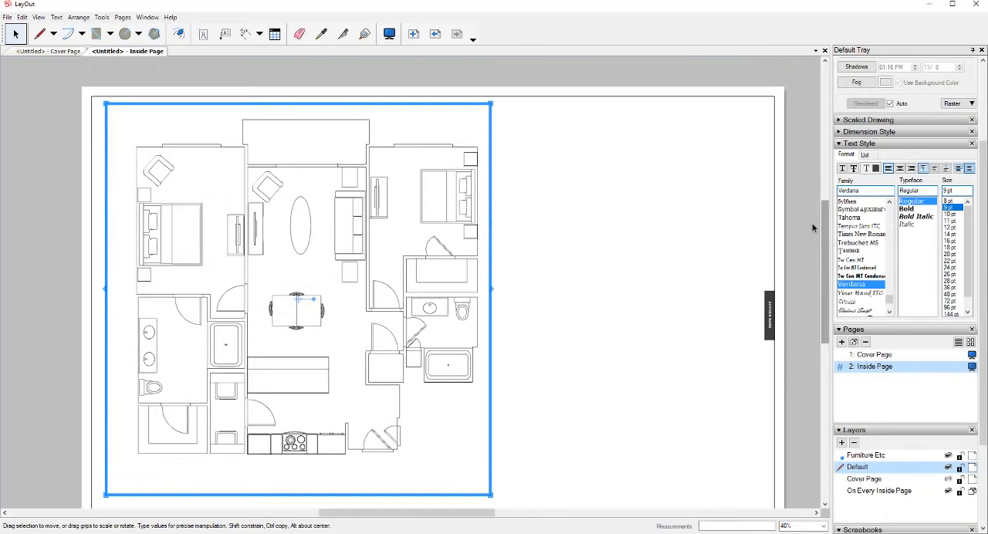
{"action": "scroll", "coordinate": [872, 221], "scroll_direction": "up", "scroll_amount": 3}
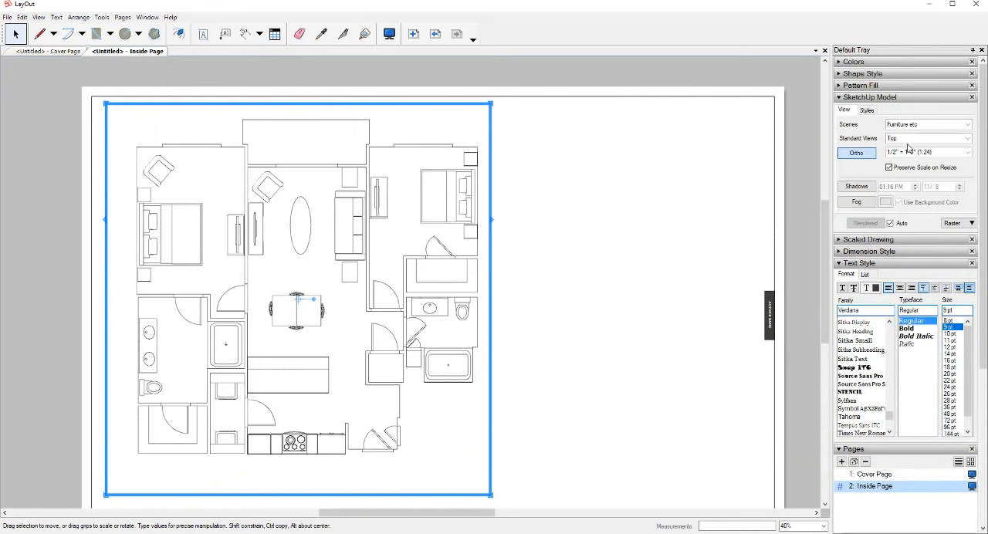
{"action": "left_click", "coordinate": [968, 125]}
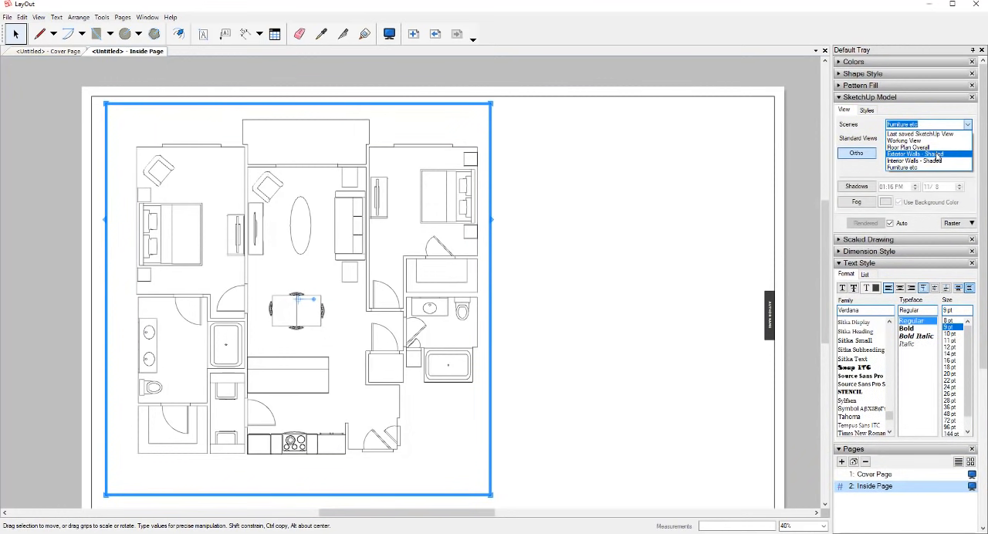
{"action": "left_click", "coordinate": [937, 155]}
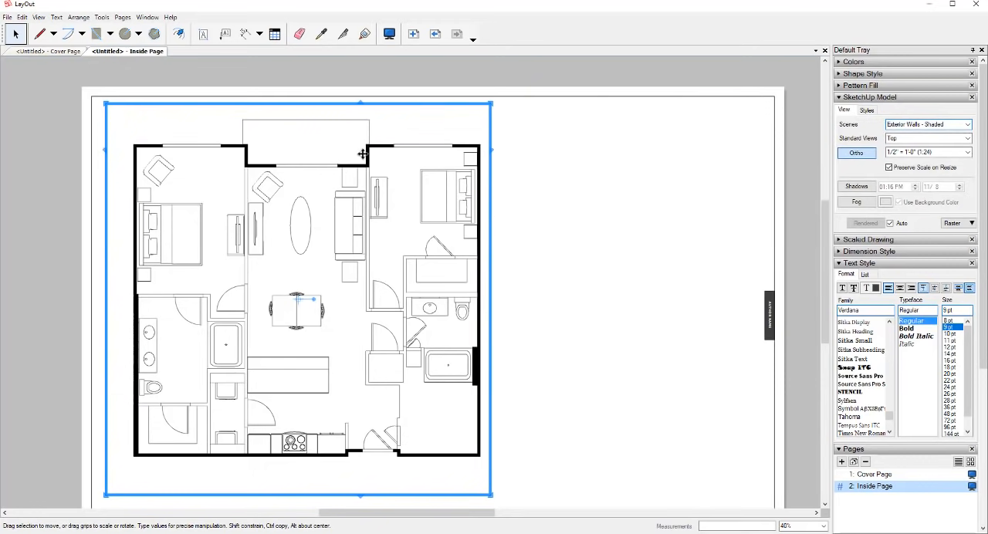
{"action": "scroll", "coordinate": [365, 159], "scroll_direction": "up", "scroll_amount": 1}
{"action": "scroll", "coordinate": [365, 159], "scroll_direction": "up", "scroll_amount": 4}
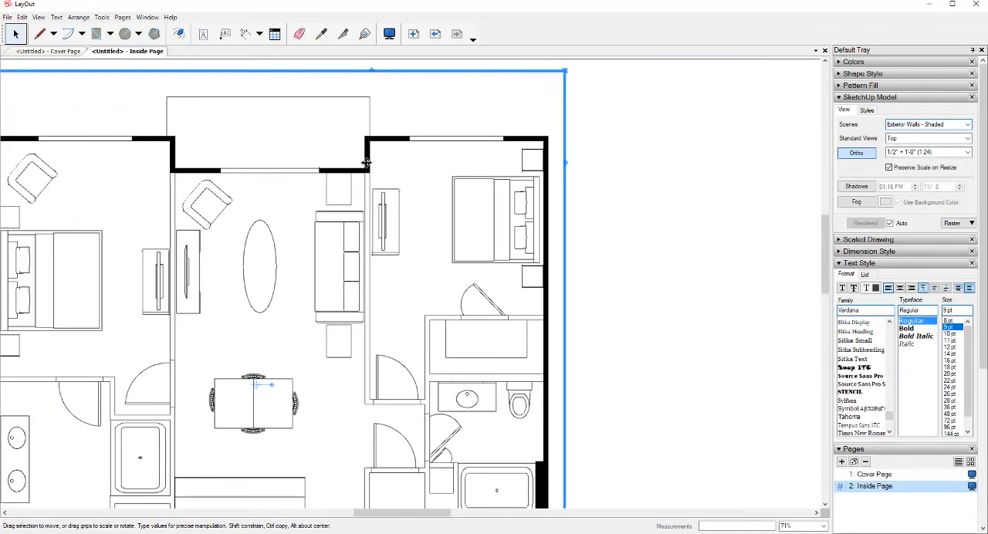
{"action": "scroll", "coordinate": [363, 165], "scroll_direction": "down", "scroll_amount": 4}
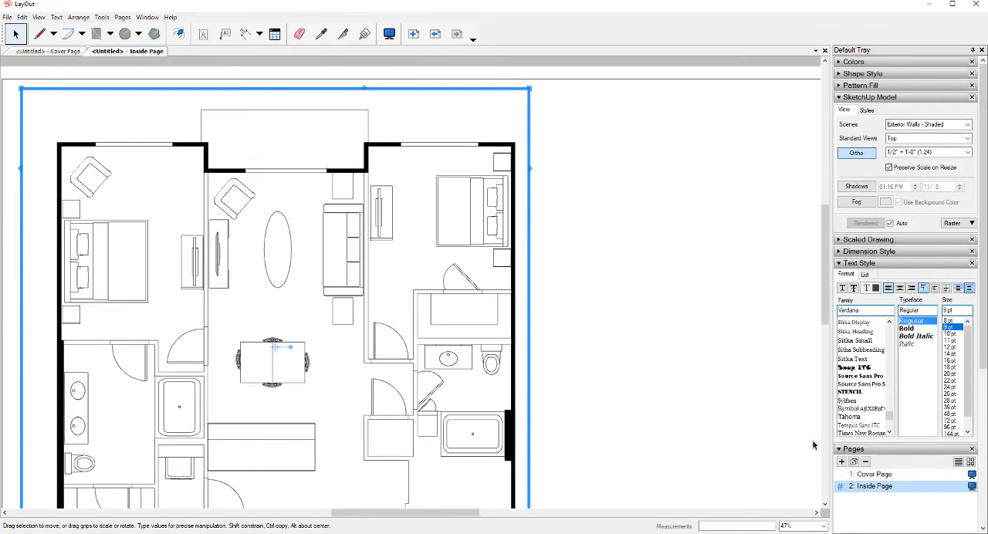
- Add a new layer and name it Exterior Walls
{"action": "scroll", "coordinate": [906, 448], "scroll_direction": "down", "scroll_amount": 3}
{"action": "left_click", "coordinate": [841, 378]}
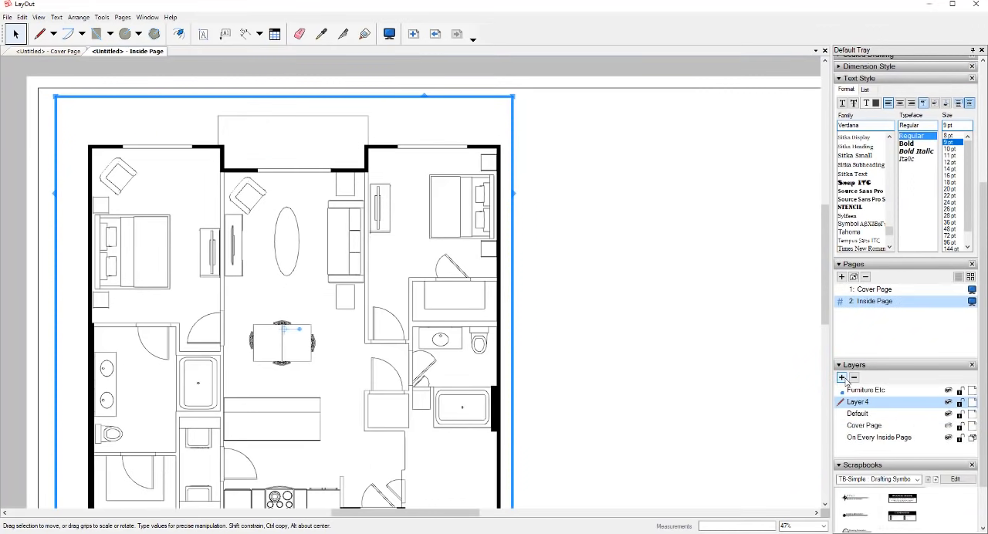
{"action": "double_click", "coordinate": [870, 403]}
{"action": "type", "text": "Exterior Walls"}
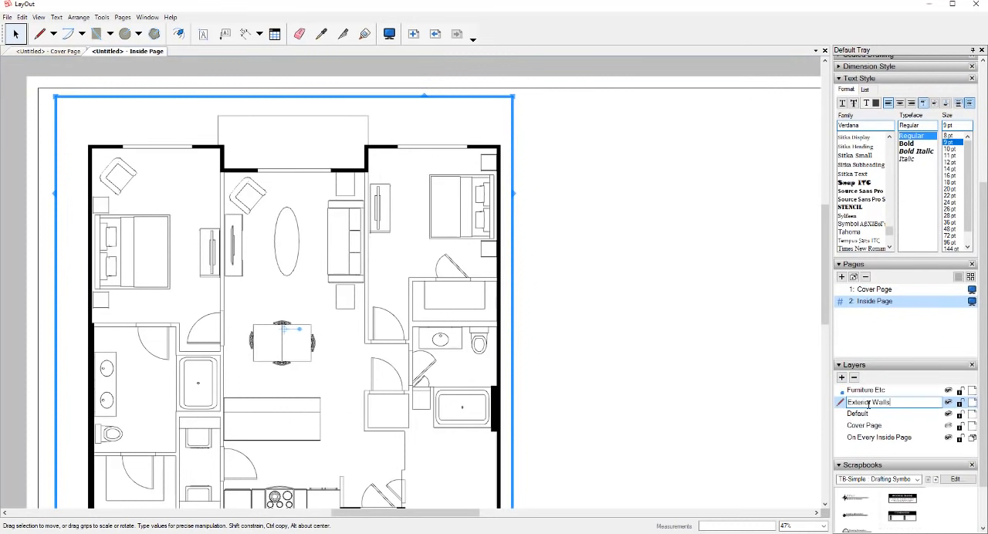
{"action": "key", "text": "Return"}
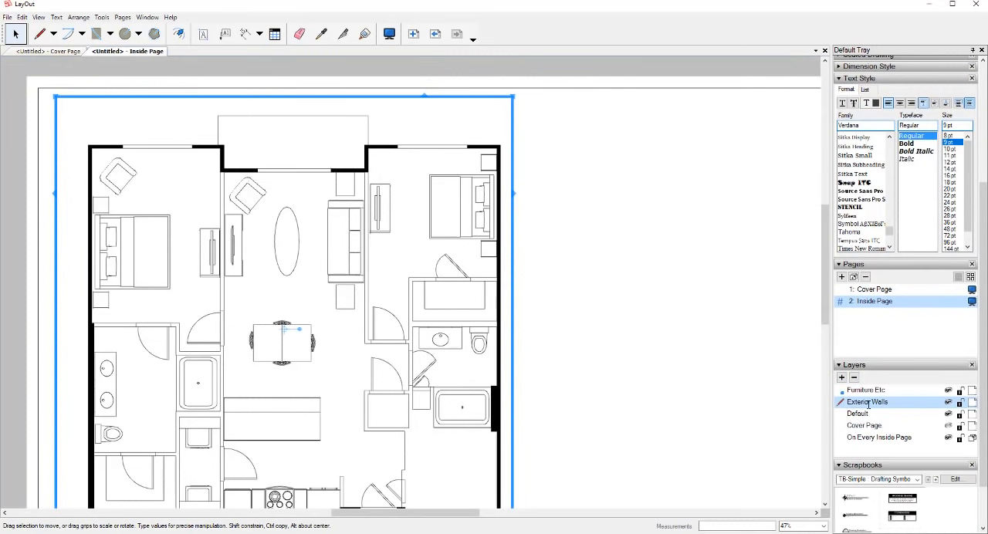
- Move the shaded exterior walls viewport to the Exterior Walls layer and toggle that layer's visibility off and on
{"action": "right_click", "coordinate": [499, 160]}
{"action": "mouse_move", "coordinate": [541, 242]}
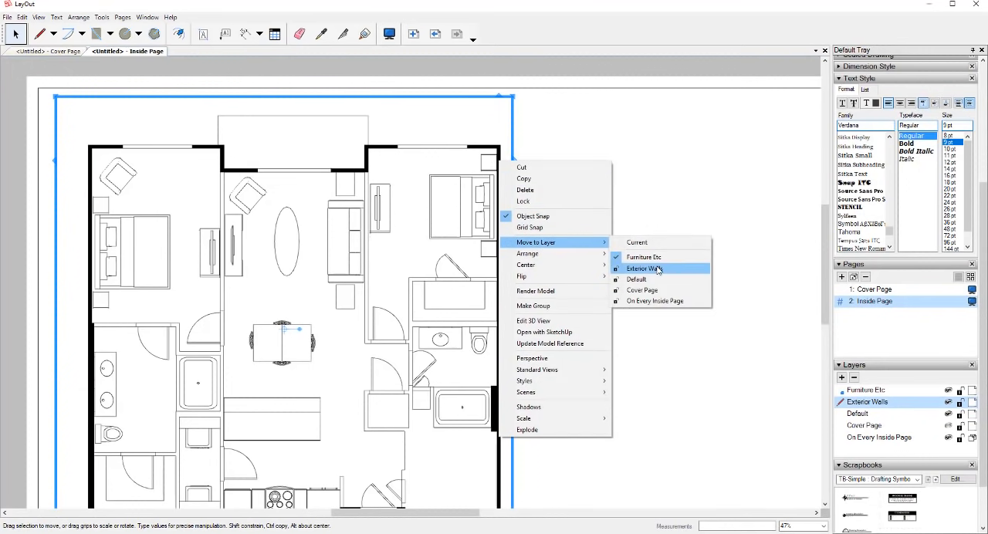
{"action": "left_click", "coordinate": [653, 269]}
{"action": "left_click", "coordinate": [948, 403]}
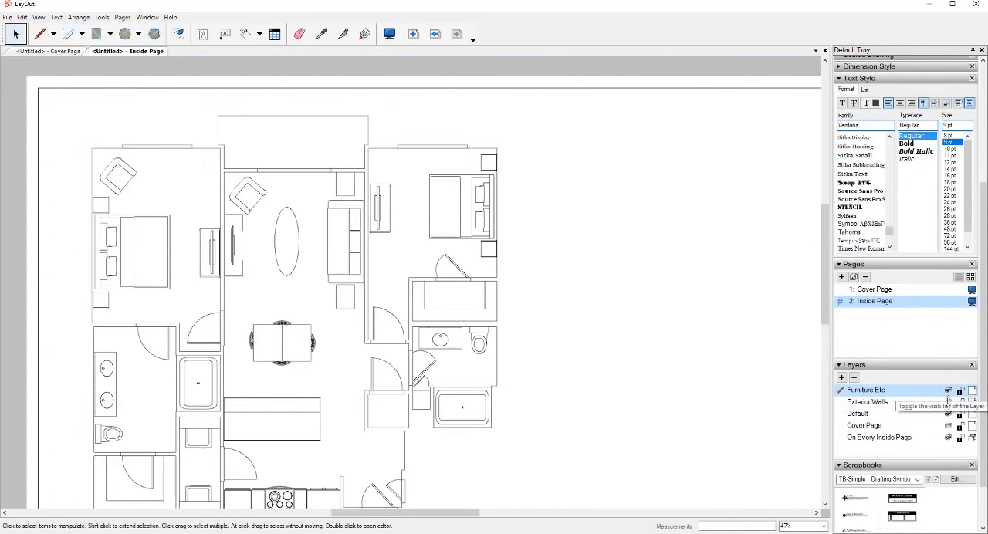
{"action": "left_click", "coordinate": [949, 403]}
- Turn the Background of the exterior walls viewport on and back off, leaving the viewport deselected
{"action": "left_click", "coordinate": [487, 321]}
{"action": "scroll", "coordinate": [487, 321], "scroll_direction": "down", "scroll_amount": 2}
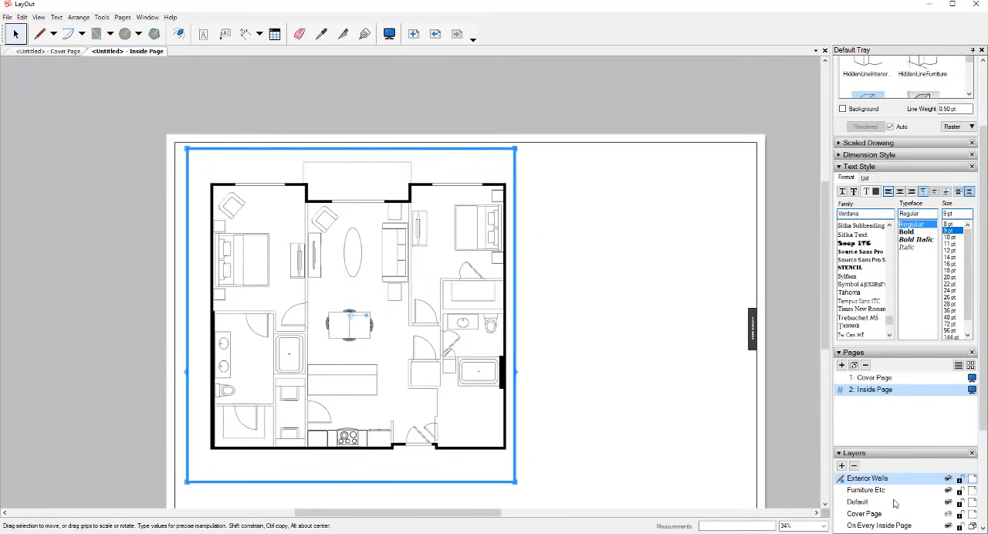
{"action": "scroll", "coordinate": [888, 492], "scroll_direction": "down", "scroll_amount": 2}
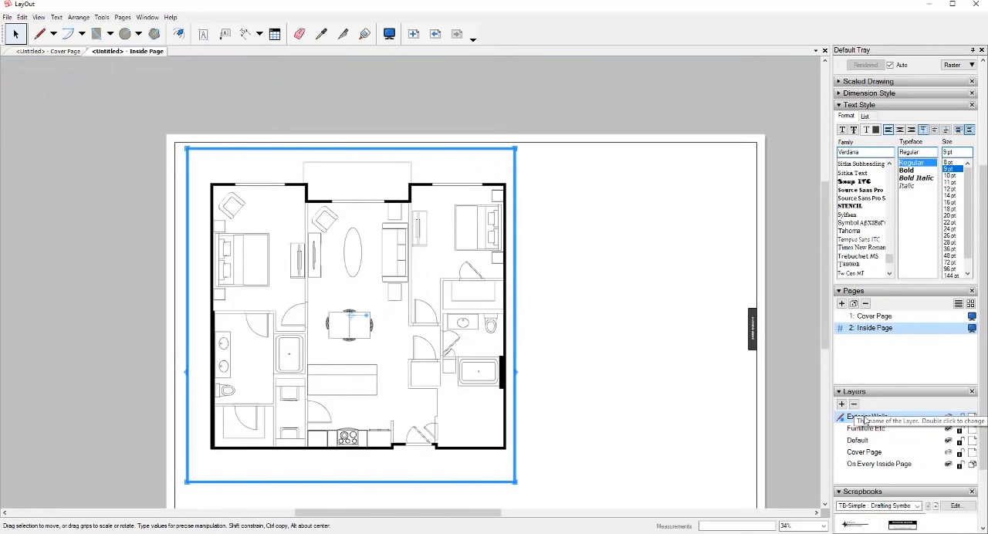
{"action": "scroll", "coordinate": [864, 420], "scroll_direction": "up", "scroll_amount": 2}
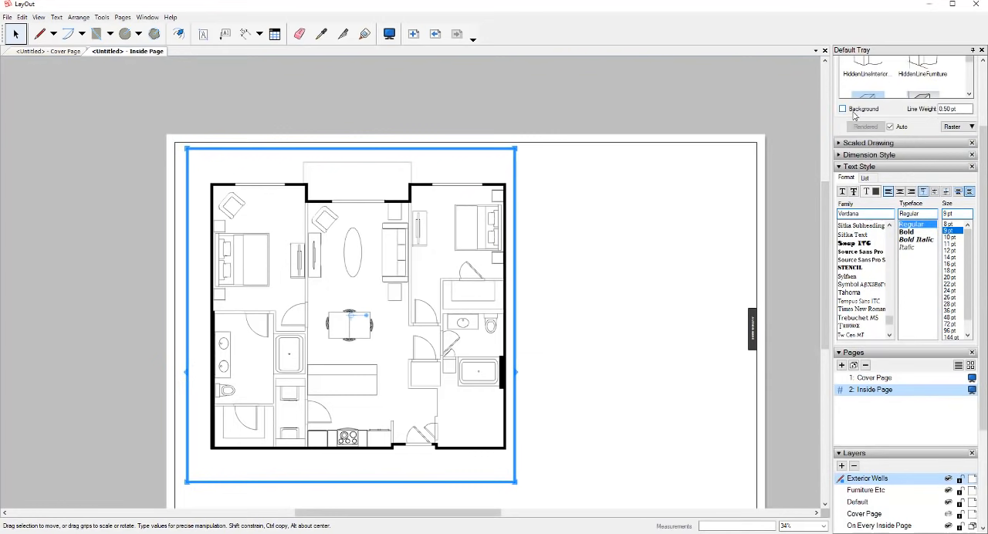
{"action": "scroll", "coordinate": [850, 315], "scroll_direction": "down", "scroll_amount": 1}
{"action": "scroll", "coordinate": [869, 483], "scroll_direction": "down", "scroll_amount": 2}
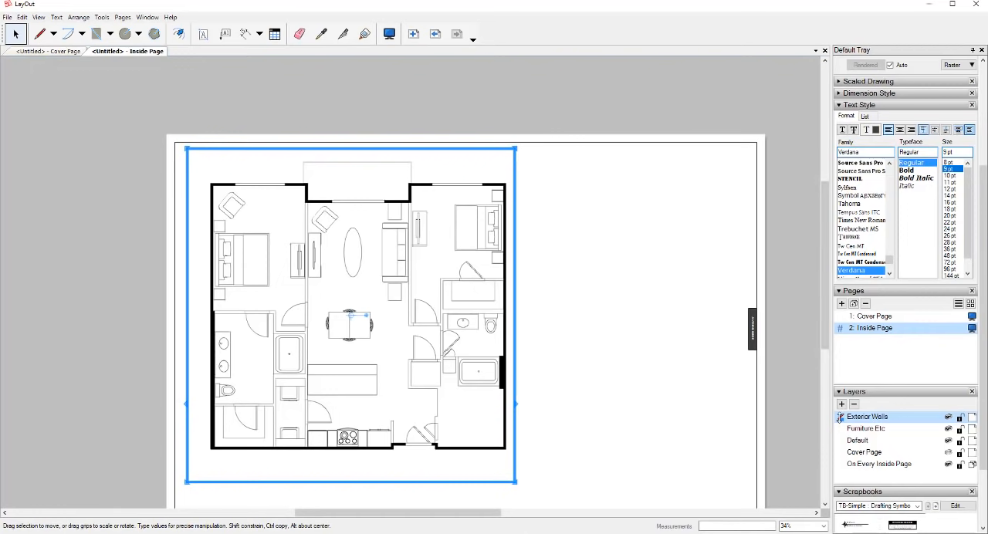
{"action": "scroll", "coordinate": [840, 422], "scroll_direction": "up", "scroll_amount": 3}
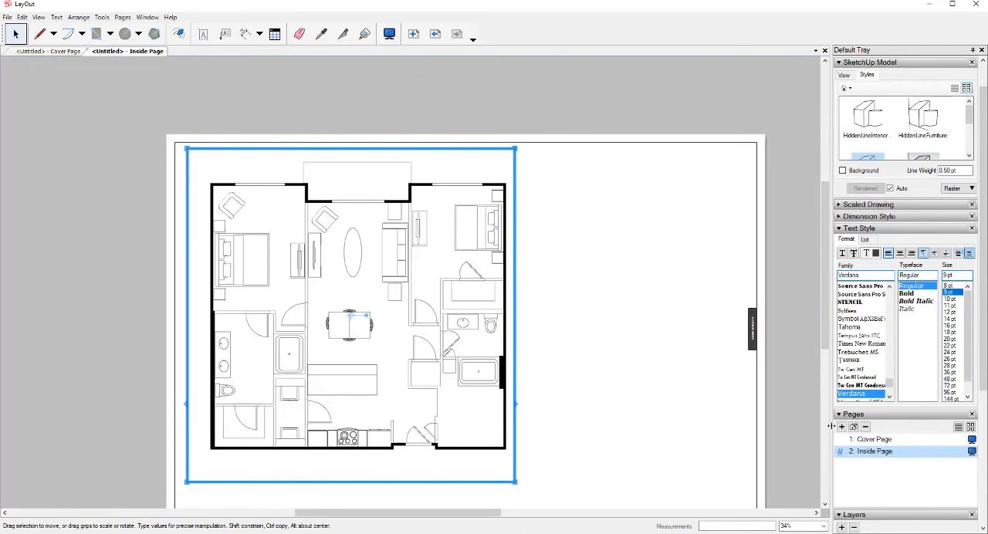
{"action": "left_click", "coordinate": [857, 174]}
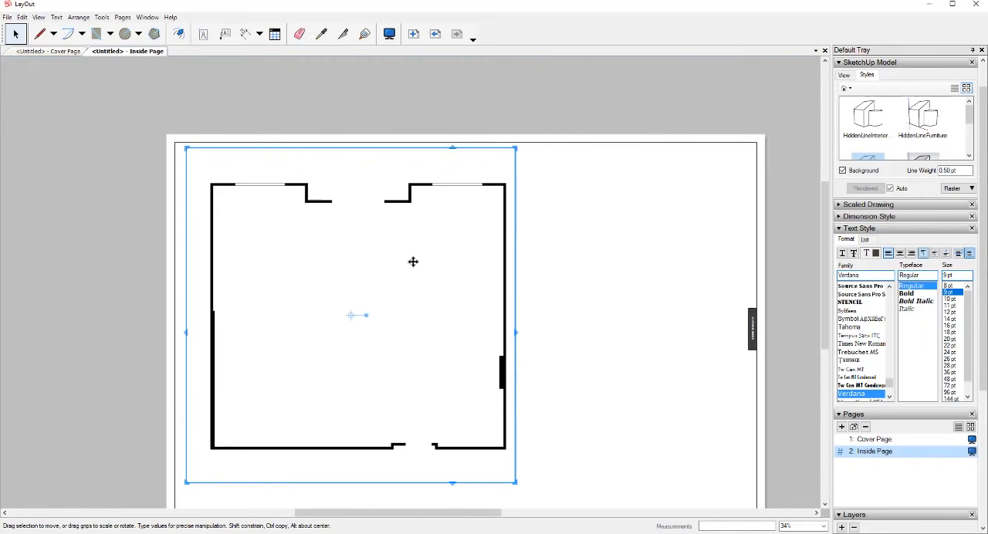
{"action": "left_click", "coordinate": [843, 171]}
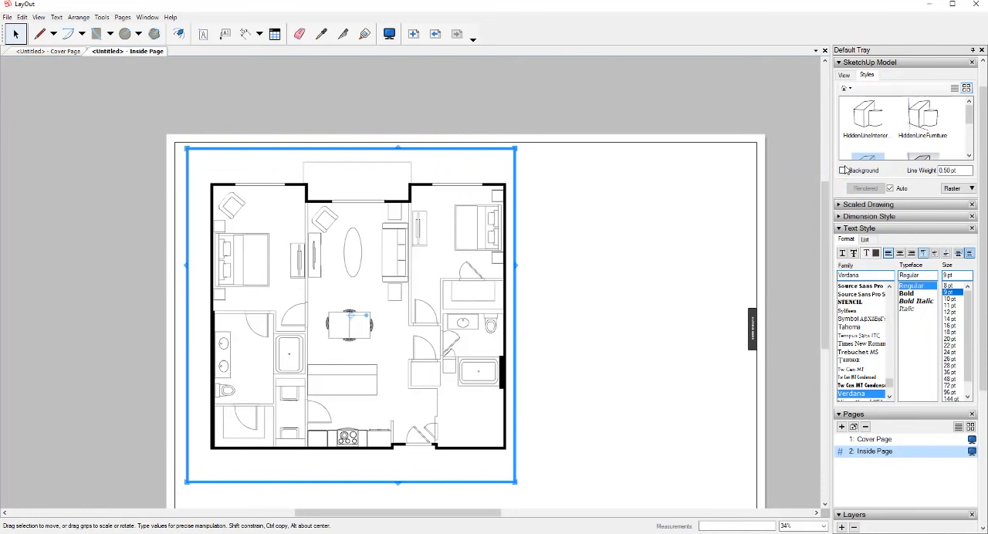
{"action": "left_click", "coordinate": [638, 322]}
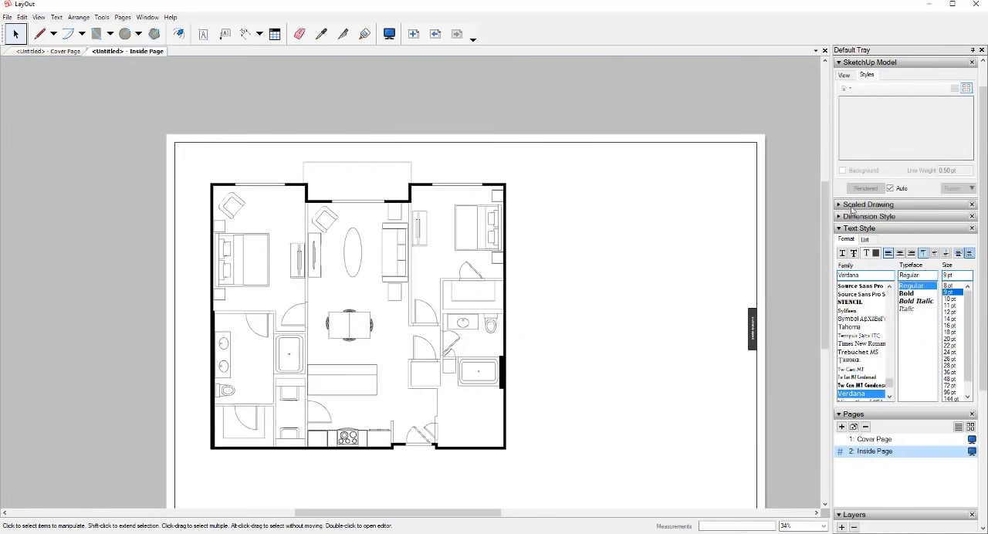
- Copy the exterior walls viewport and paste the duplicate directly over the original
{"action": "scroll", "coordinate": [402, 369], "scroll_direction": "up", "scroll_amount": 2}
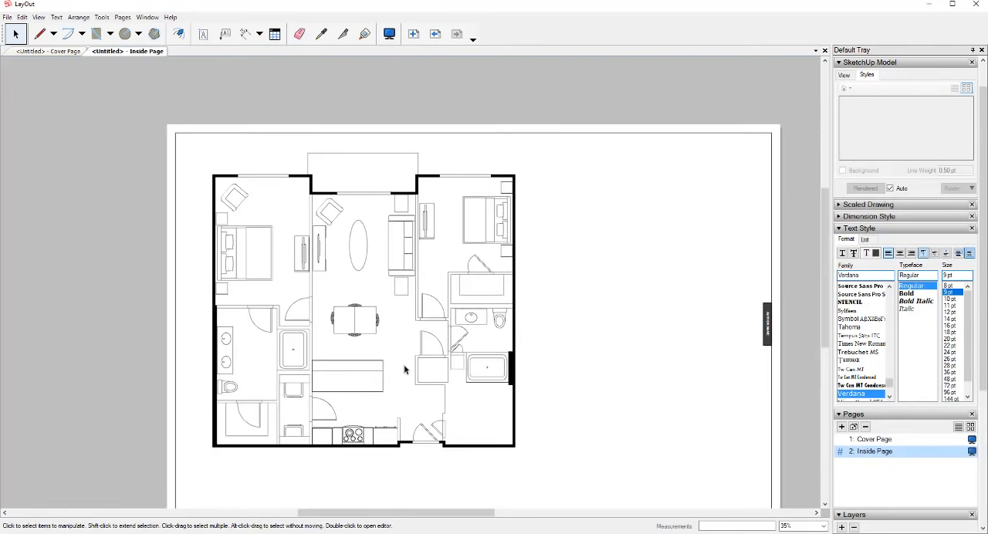
{"action": "scroll", "coordinate": [414, 369], "scroll_direction": "up", "scroll_amount": 1}
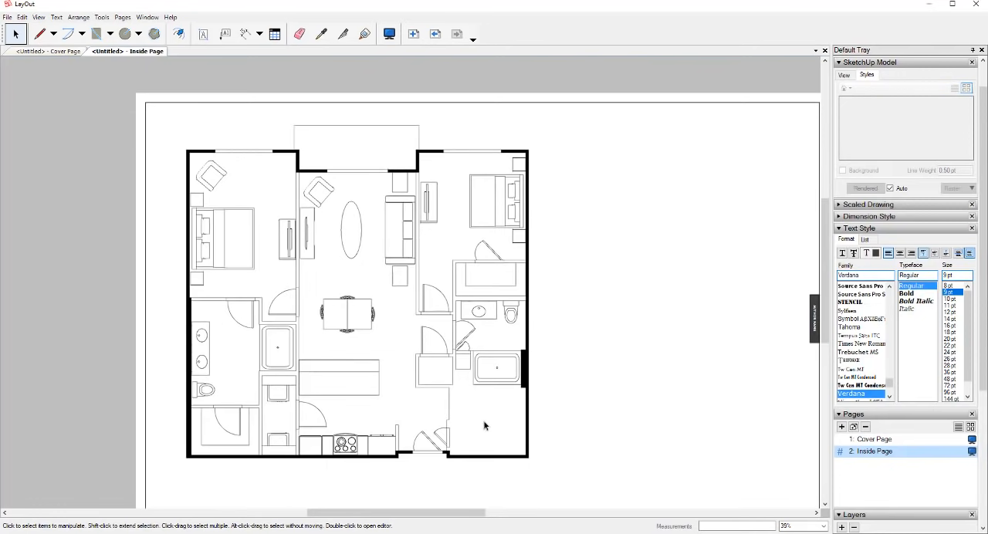
{"action": "left_click", "coordinate": [530, 376]}
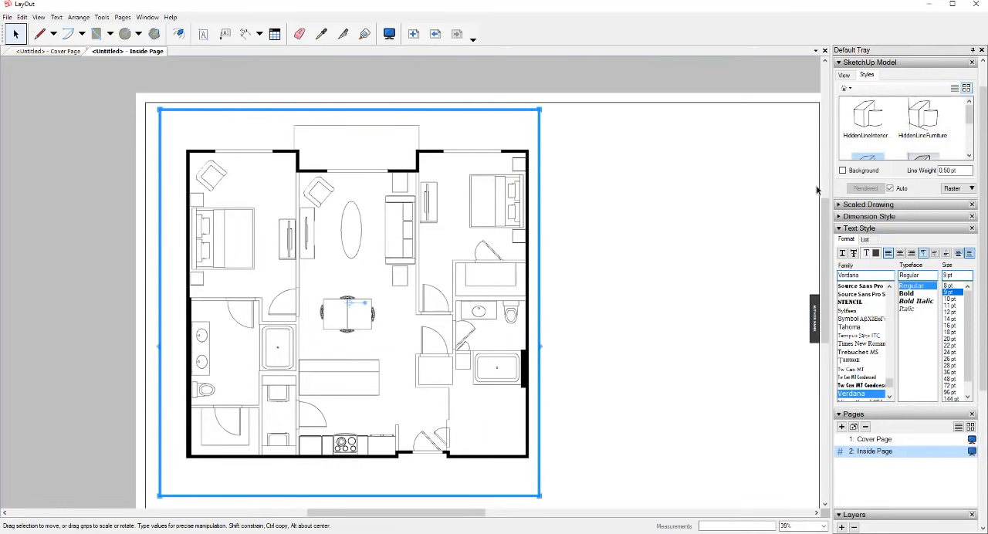
{"action": "right_click", "coordinate": [526, 360]}
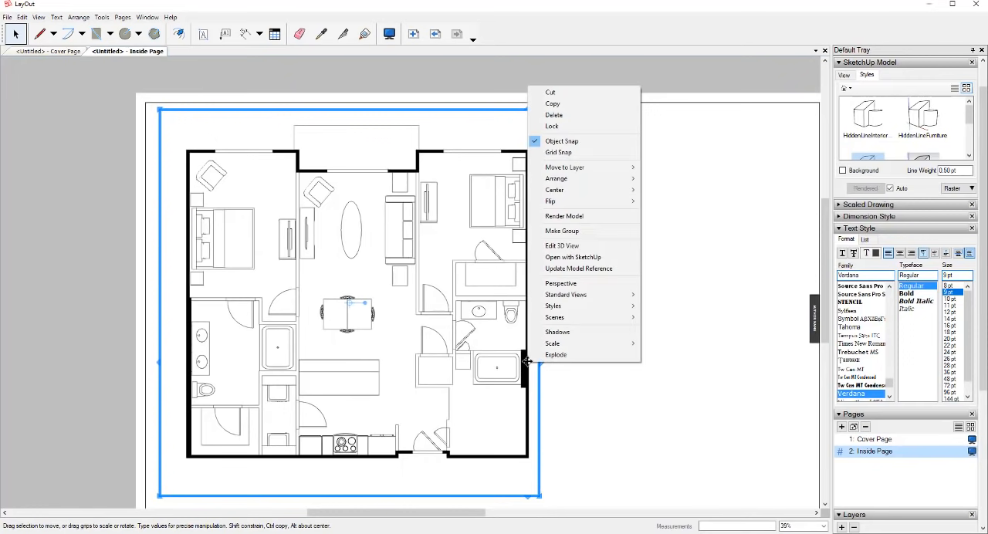
{"action": "left_click", "coordinate": [553, 104]}
{"action": "right_click", "coordinate": [619, 197]}
{"action": "left_click", "coordinate": [648, 204]}
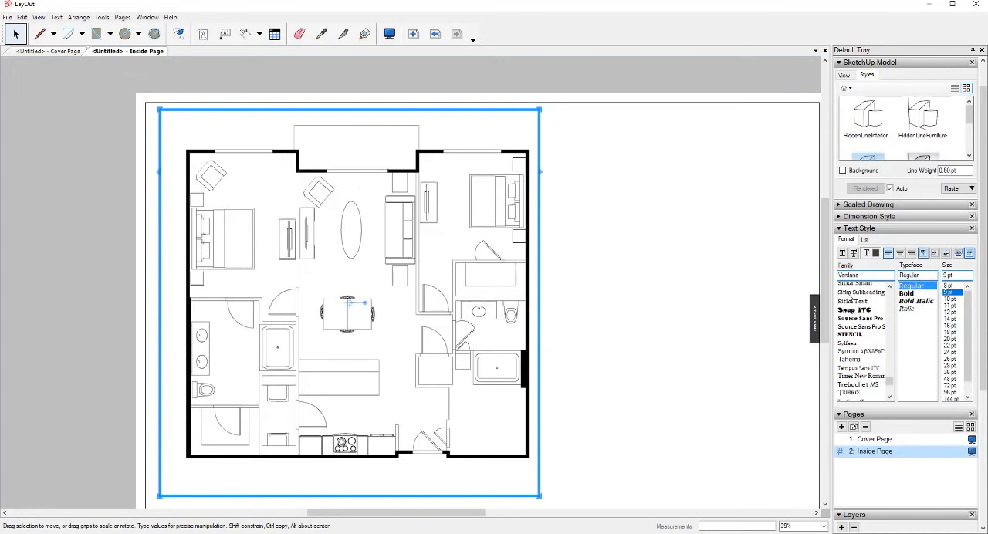
- Switch the newly pasted viewport to the Interior Walls - Shaded scene
{"action": "scroll", "coordinate": [592, 332], "scroll_direction": "up", "scroll_amount": 3}
{"action": "scroll", "coordinate": [695, 357], "scroll_direction": "down", "scroll_amount": 5}
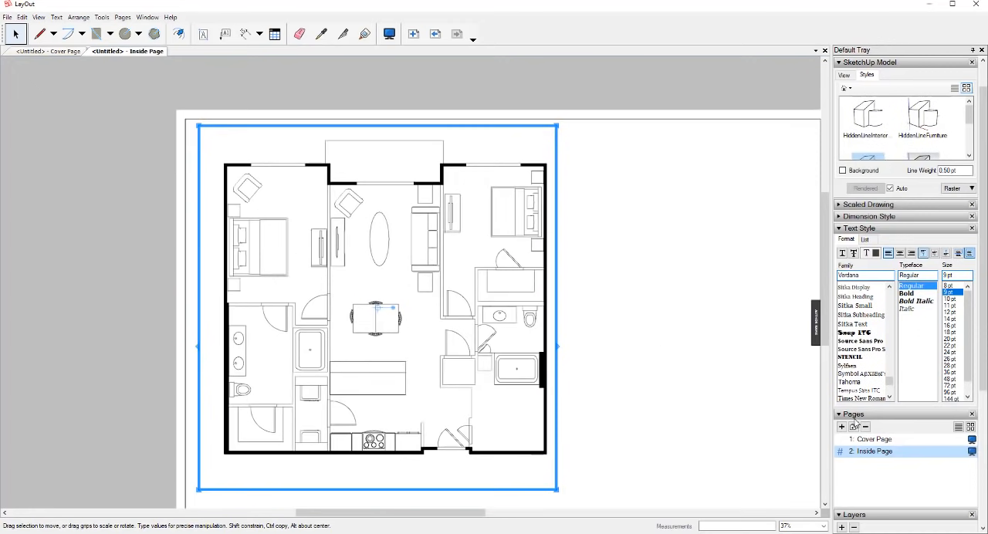
{"action": "left_click", "coordinate": [846, 75]}
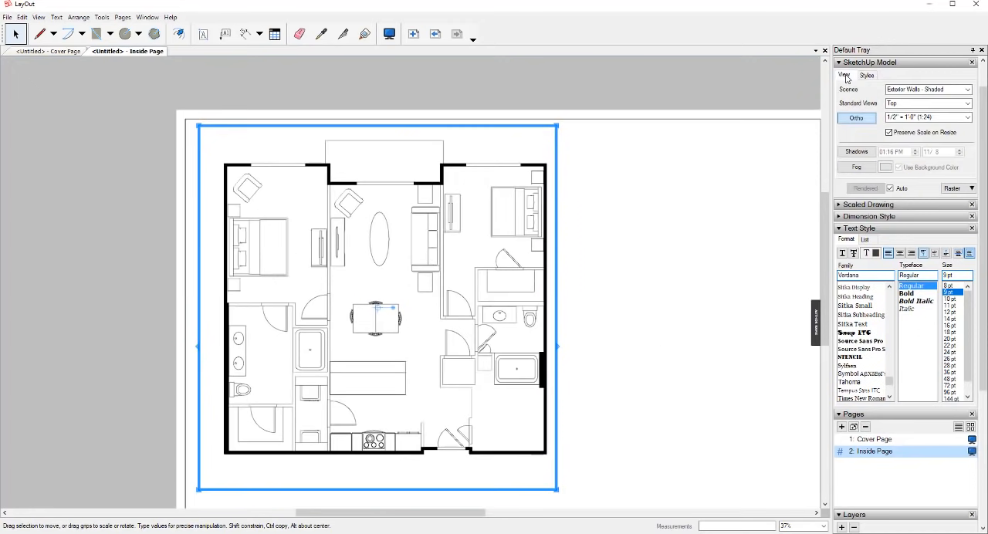
{"action": "left_click", "coordinate": [954, 91]}
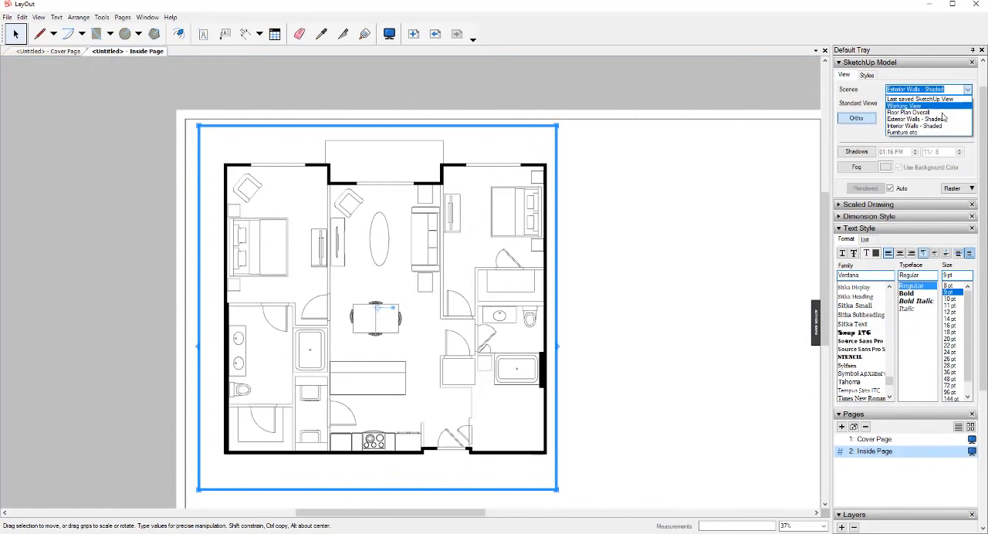
{"action": "left_click", "coordinate": [934, 129]}
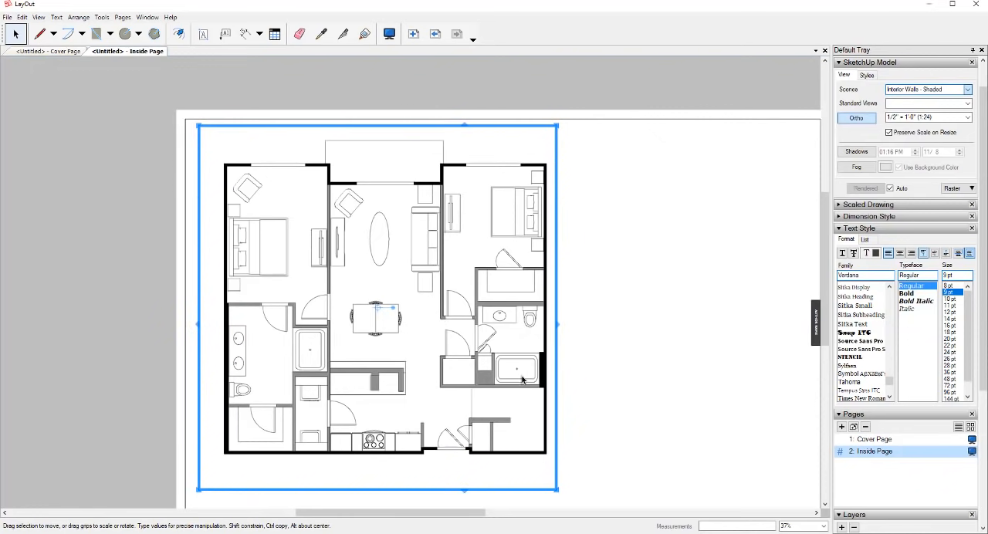
- Add a new layer and name it Walls - Interior
{"action": "scroll", "coordinate": [883, 448], "scroll_direction": "down", "scroll_amount": 3}
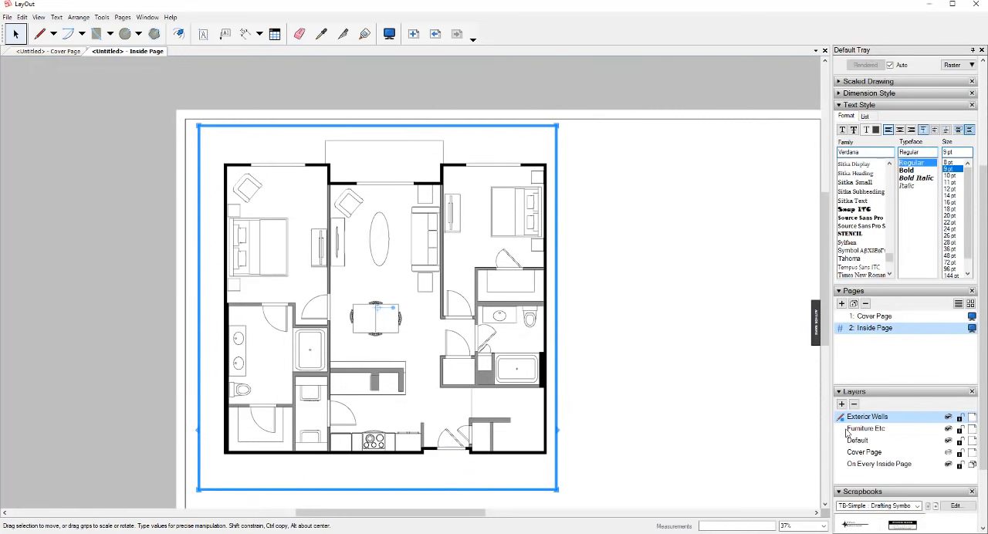
{"action": "left_click", "coordinate": [844, 406]}
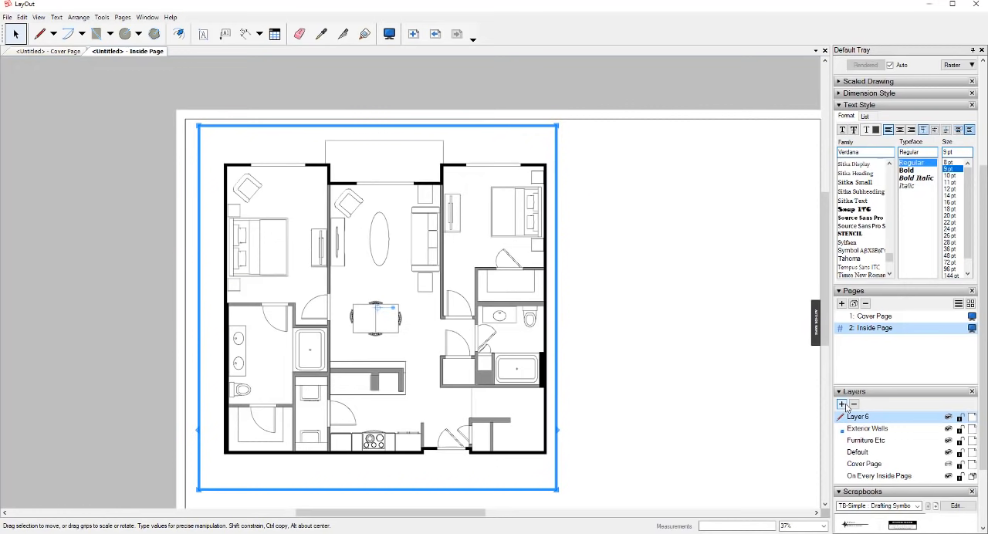
{"action": "double_click", "coordinate": [863, 418]}
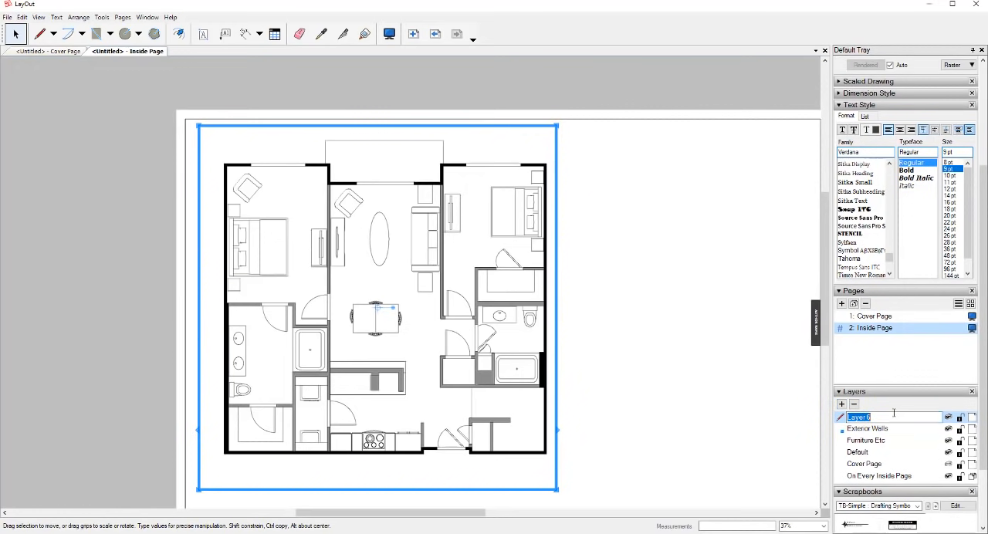
{"action": "type", "text": "Walls - Interior"}
{"action": "key", "text": "Return"}
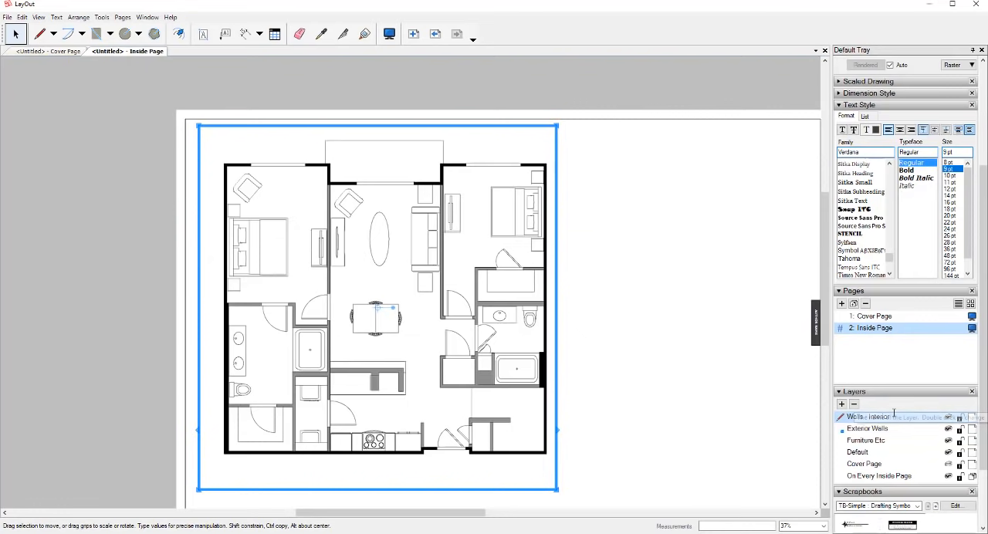
- Move the shaded interior walls viewport to the Walls - Interior layer
{"action": "right_click", "coordinate": [495, 388]}
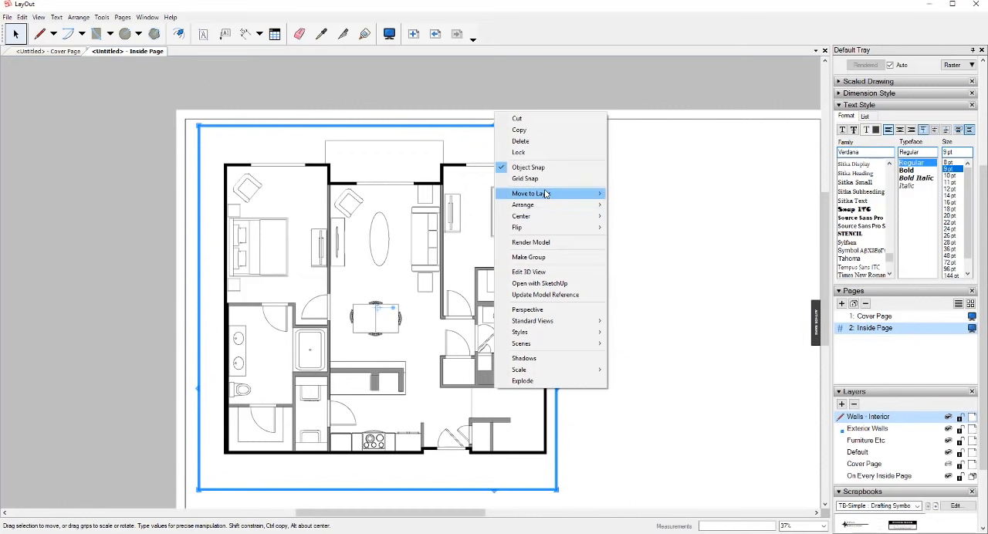
{"action": "mouse_move", "coordinate": [540, 193]}
{"action": "left_click", "coordinate": [639, 209]}
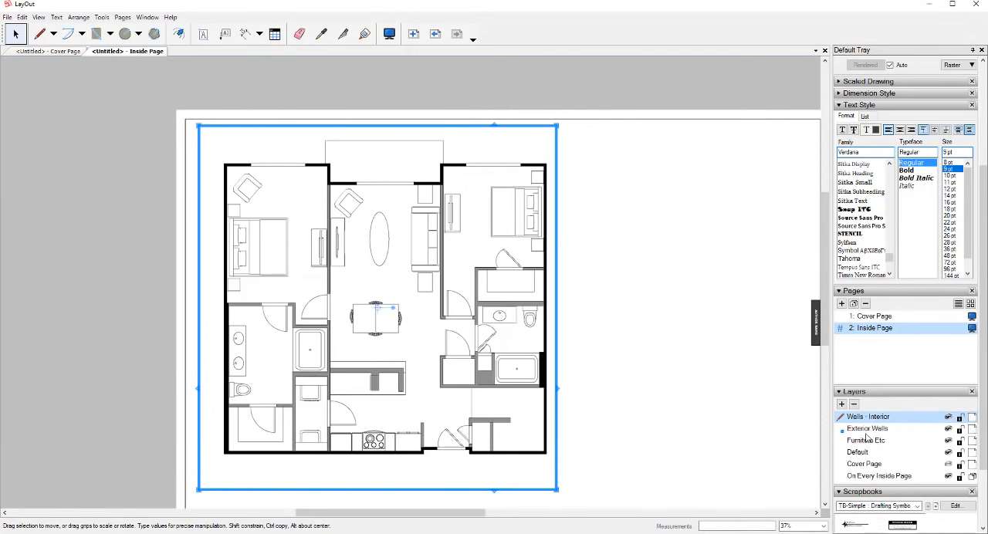
- Rename the Exterior Walls layer as Walls - Exterior
{"action": "double_click", "coordinate": [865, 429]}
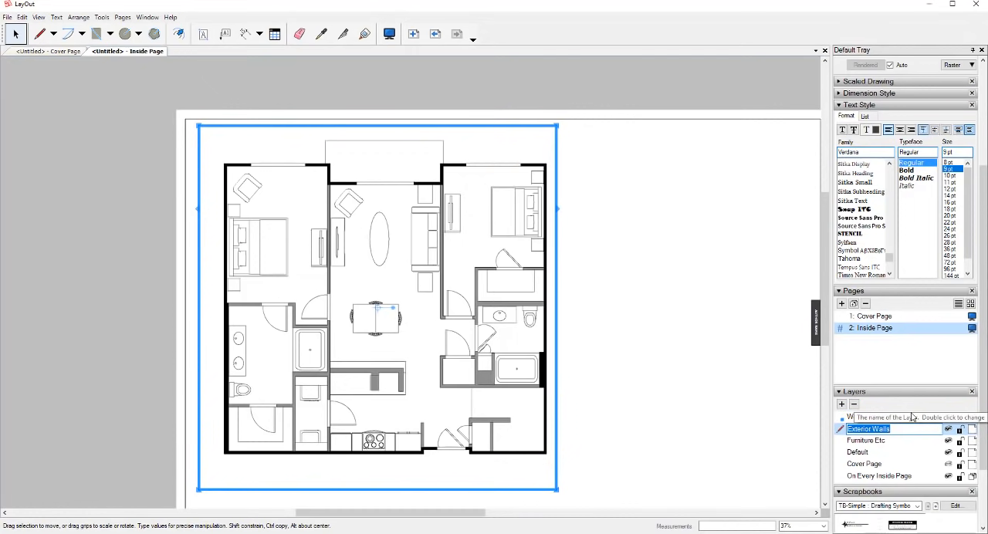
{"action": "type", "text": "Walls -"}
{"action": "key", "text": "Return"}
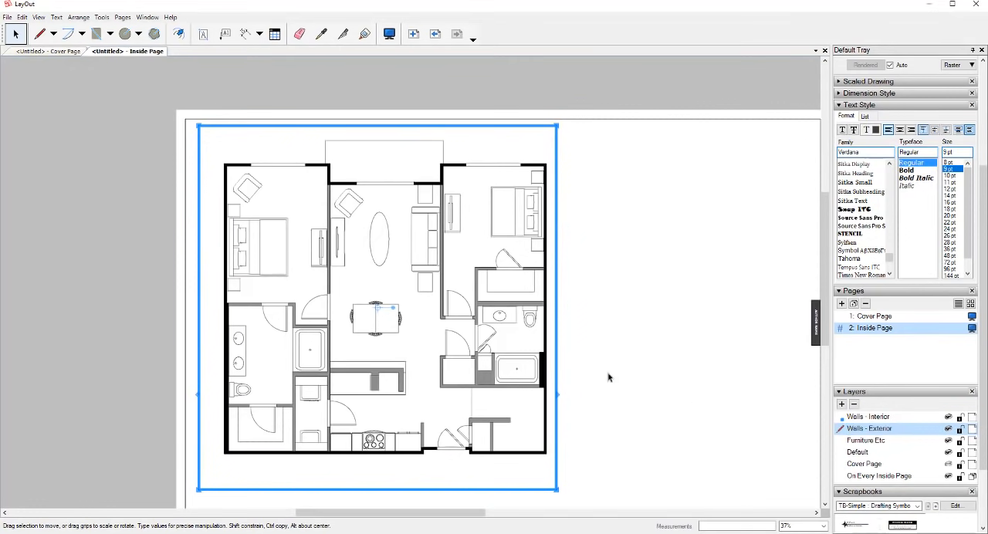
- Set the rendering mode of the interior walls viewport to Vector and accept the notice about complex styles
{"action": "scroll", "coordinate": [522, 287], "scroll_direction": "down", "scroll_amount": 1}
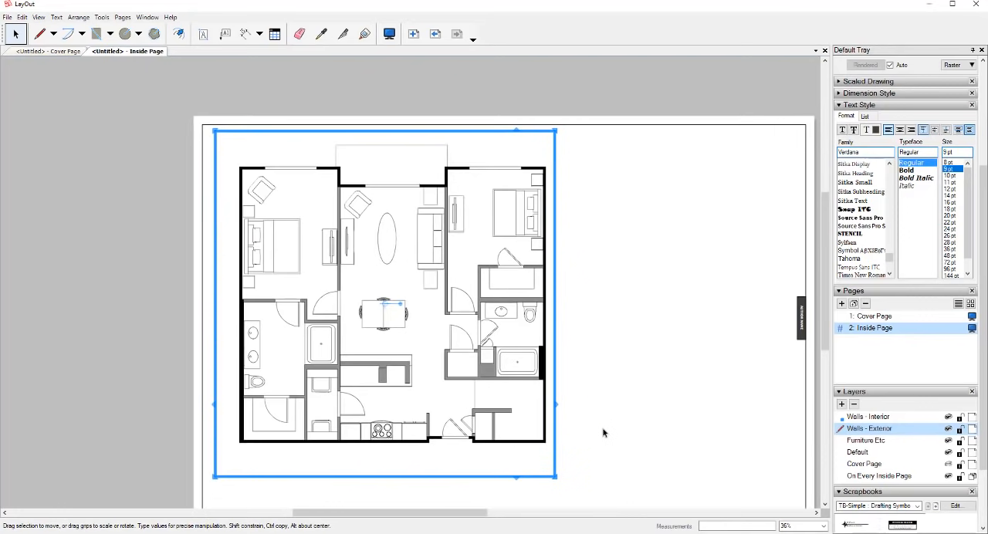
{"action": "scroll", "coordinate": [605, 429], "scroll_direction": "up", "scroll_amount": 2}
{"action": "scroll", "coordinate": [602, 299], "scroll_direction": "down", "scroll_amount": 4}
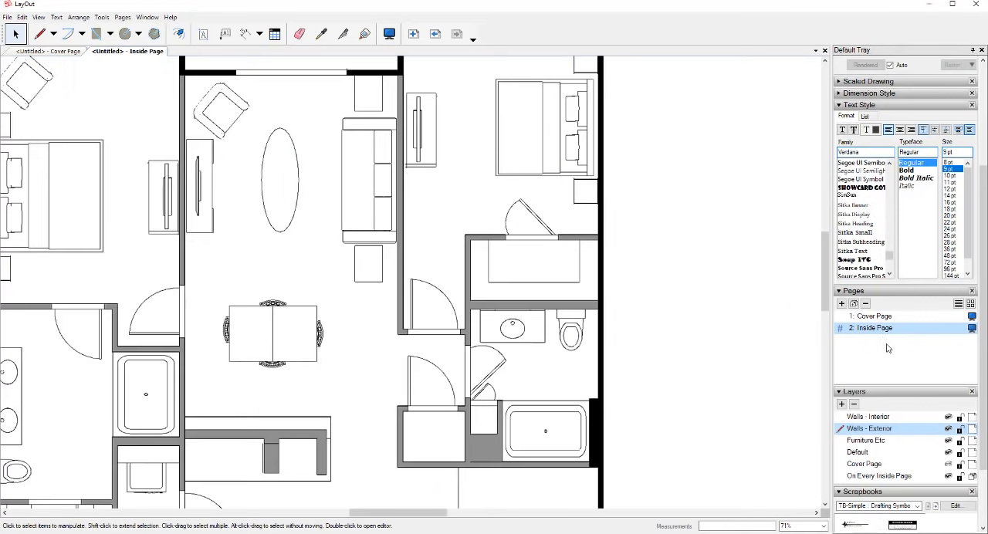
{"action": "scroll", "coordinate": [888, 348], "scroll_direction": "up", "scroll_amount": 4}
{"action": "scroll", "coordinate": [681, 332], "scroll_direction": "up", "scroll_amount": 1}
{"action": "left_click", "coordinate": [578, 304]}
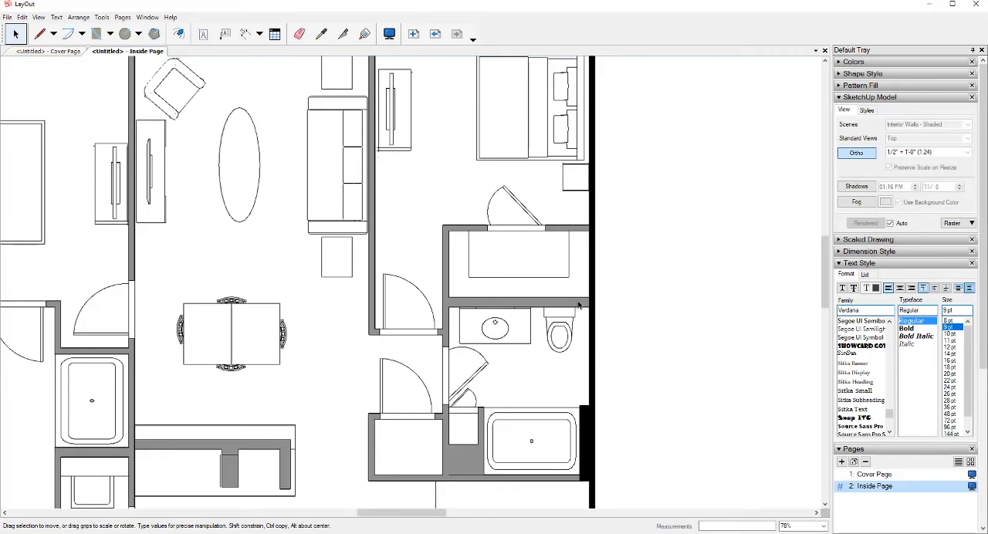
{"action": "left_click", "coordinate": [953, 224]}
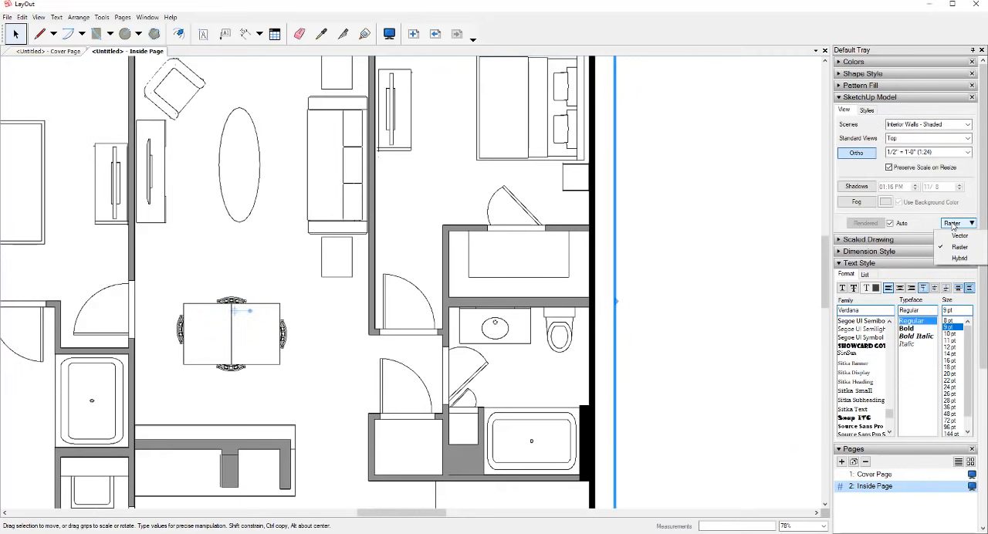
{"action": "left_click", "coordinate": [587, 313]}
{"action": "scroll", "coordinate": [588, 313], "scroll_direction": "down", "scroll_amount": 3}
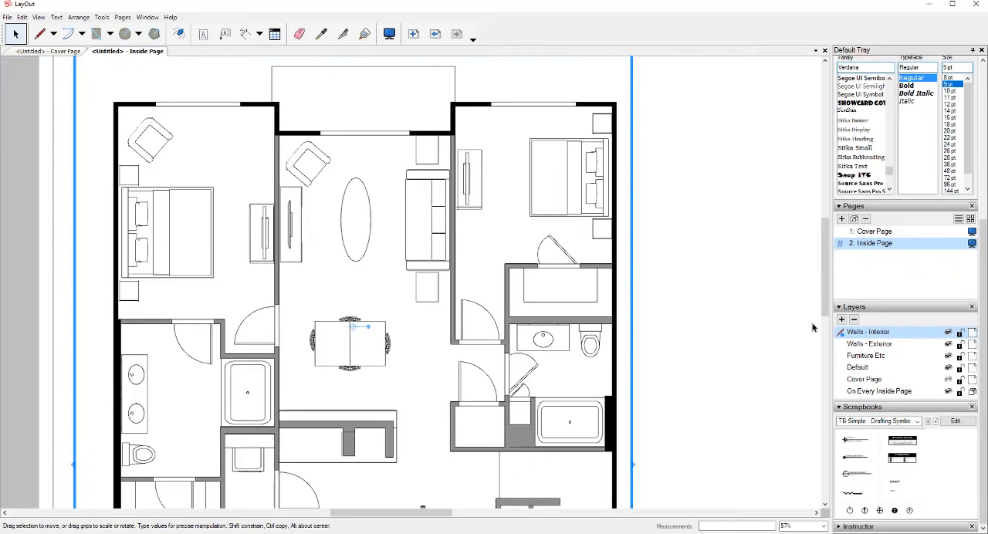
{"action": "scroll", "coordinate": [789, 327], "scroll_direction": "up", "scroll_amount": 1}
{"action": "scroll", "coordinate": [927, 293], "scroll_direction": "up", "scroll_amount": 3}
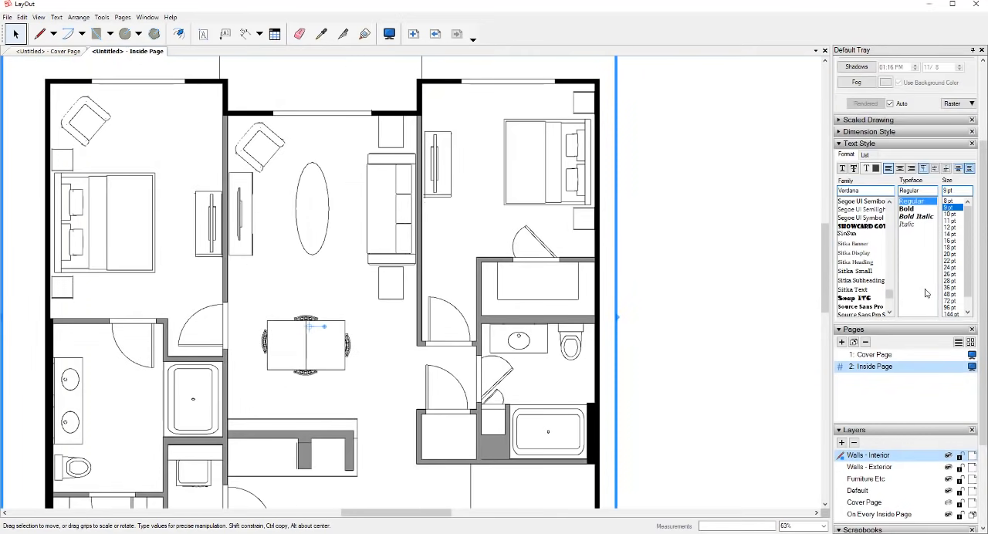
{"action": "left_click", "coordinate": [951, 105]}
{"action": "left_click", "coordinate": [951, 123]}
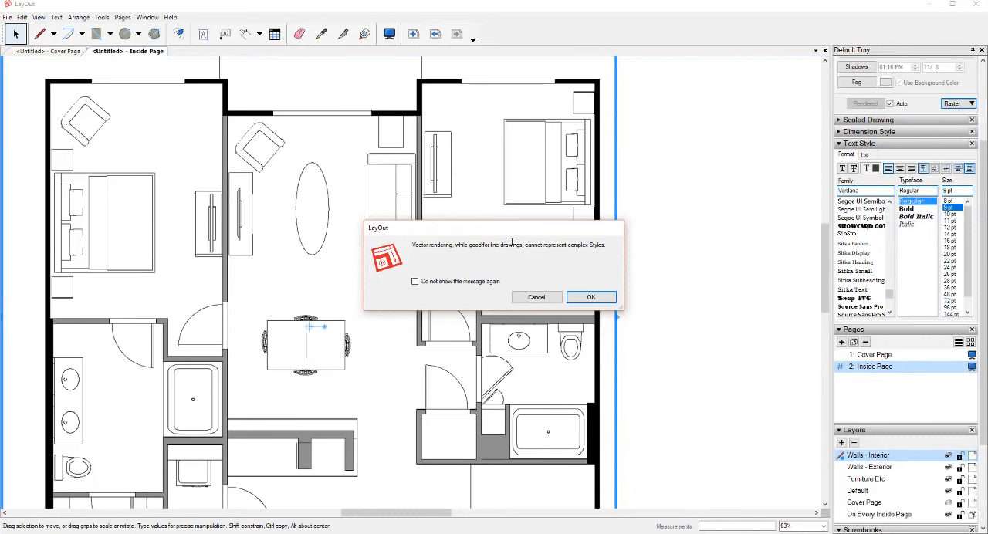
{"action": "left_click", "coordinate": [589, 298]}
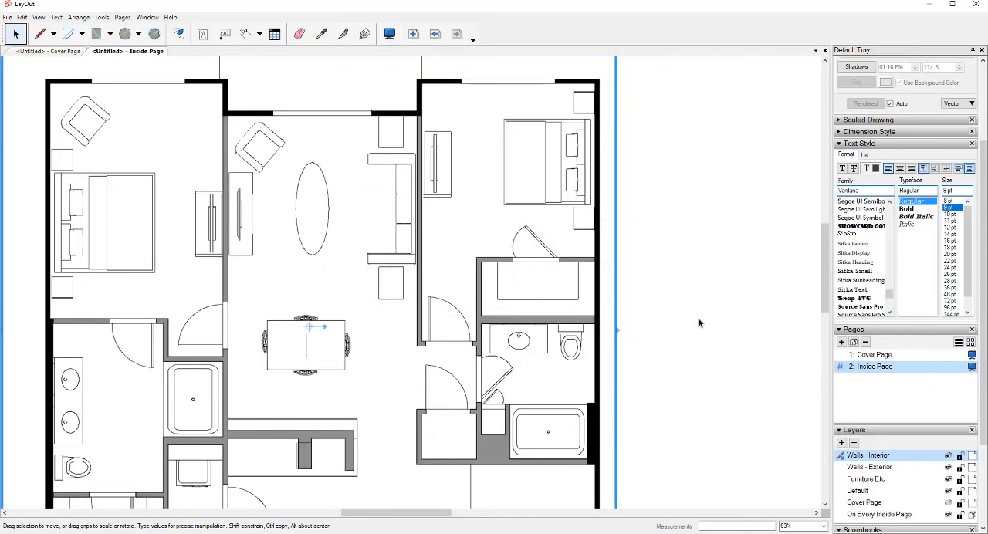
- Examine the linework quality of the raster furniture viewport up close around the bathroom and across the whole floor plan
{"action": "scroll", "coordinate": [579, 316], "scroll_direction": "up", "scroll_amount": 5}
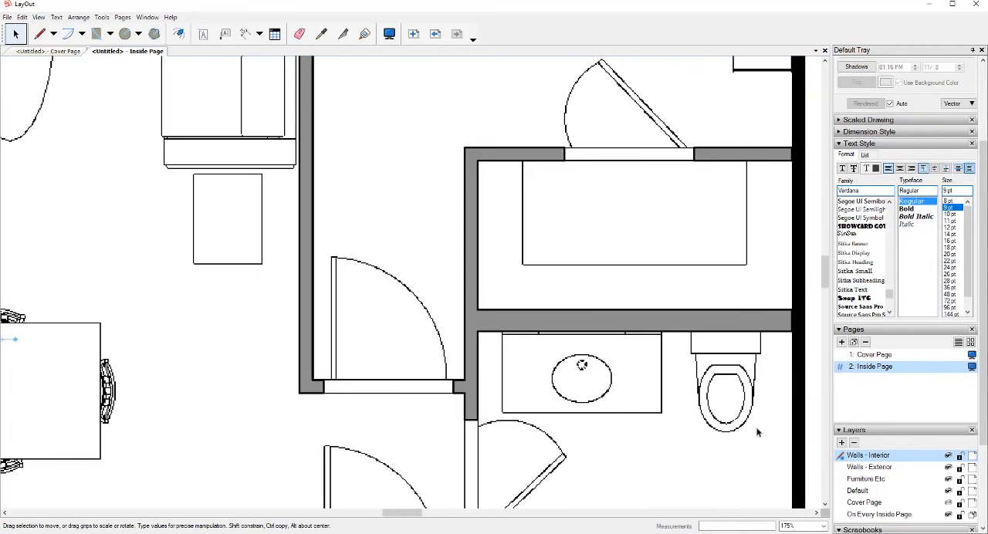
{"action": "left_click", "coordinate": [708, 387]}
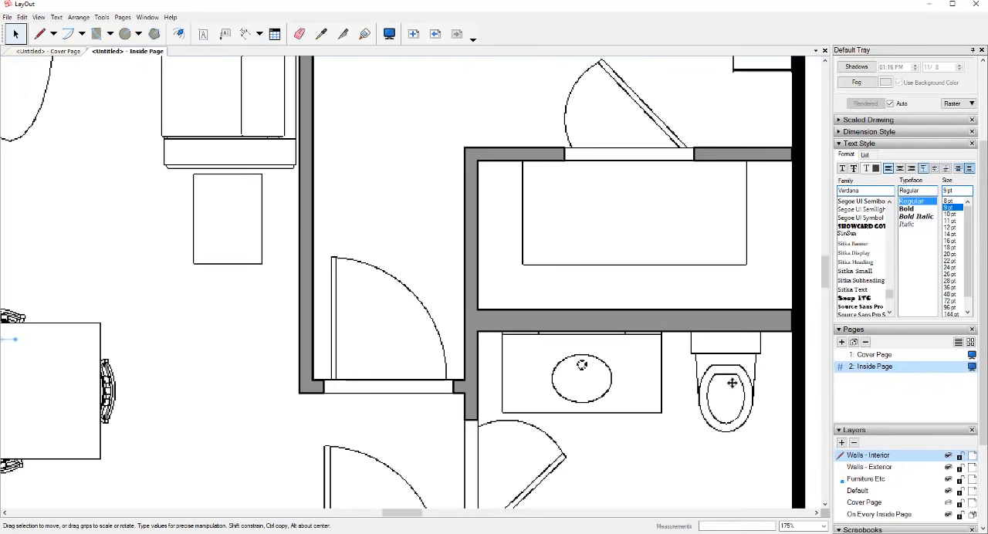
{"action": "scroll", "coordinate": [722, 384], "scroll_direction": "down", "scroll_amount": 3}
{"action": "scroll", "coordinate": [730, 386], "scroll_direction": "down", "scroll_amount": 8}
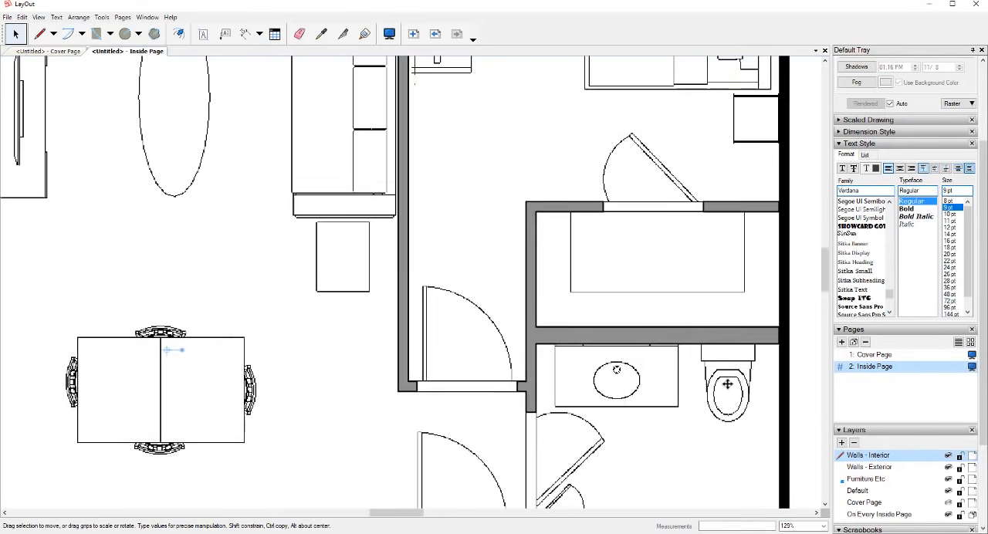
{"action": "scroll", "coordinate": [340, 280], "scroll_direction": "down", "scroll_amount": 6}
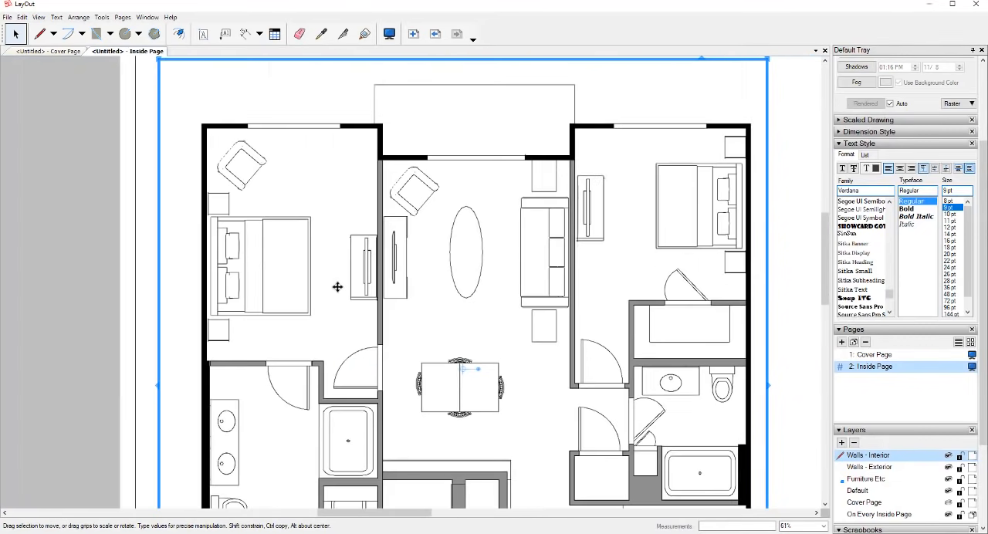
{"action": "middle_click_drag", "start_coordinate": [576, 332], "coordinate": [553, 236]}
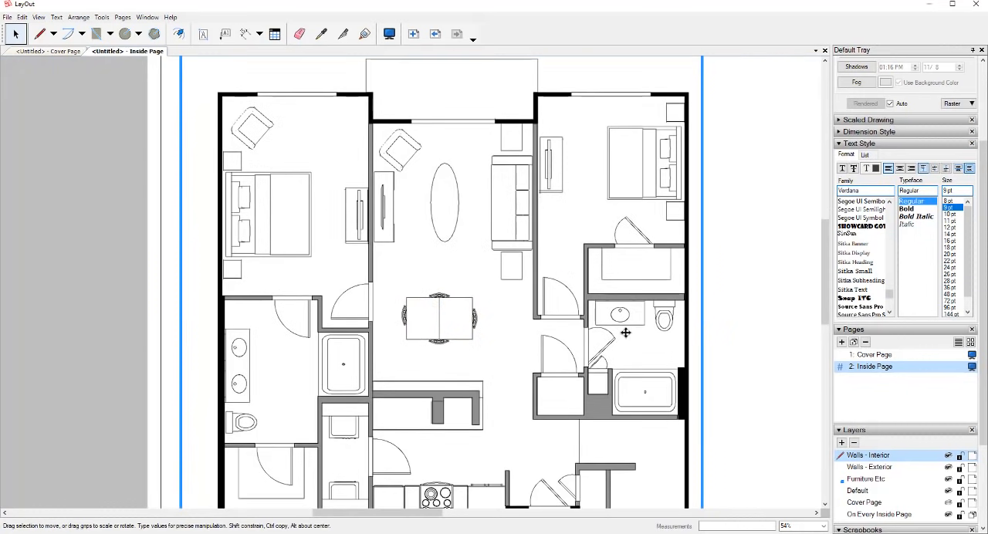
{"action": "scroll", "coordinate": [658, 317], "scroll_direction": "up", "scroll_amount": 3}
{"action": "scroll", "coordinate": [640, 315], "scroll_direction": "down", "scroll_amount": 2}
{"action": "scroll", "coordinate": [640, 315], "scroll_direction": "down", "scroll_amount": 1}
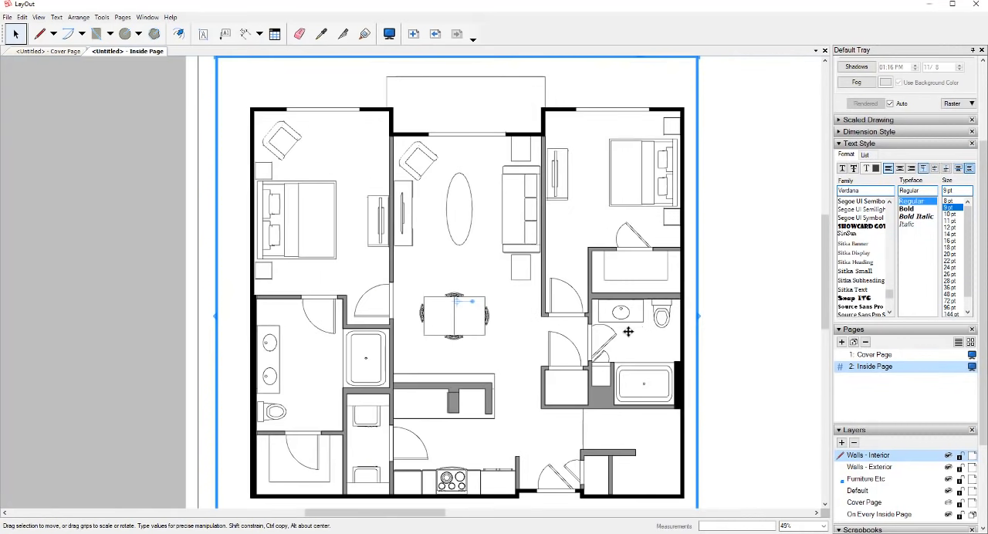
{"action": "scroll", "coordinate": [695, 331], "scroll_direction": "up", "scroll_amount": 3}
{"action": "scroll", "coordinate": [658, 323], "scroll_direction": "up", "scroll_amount": 4}
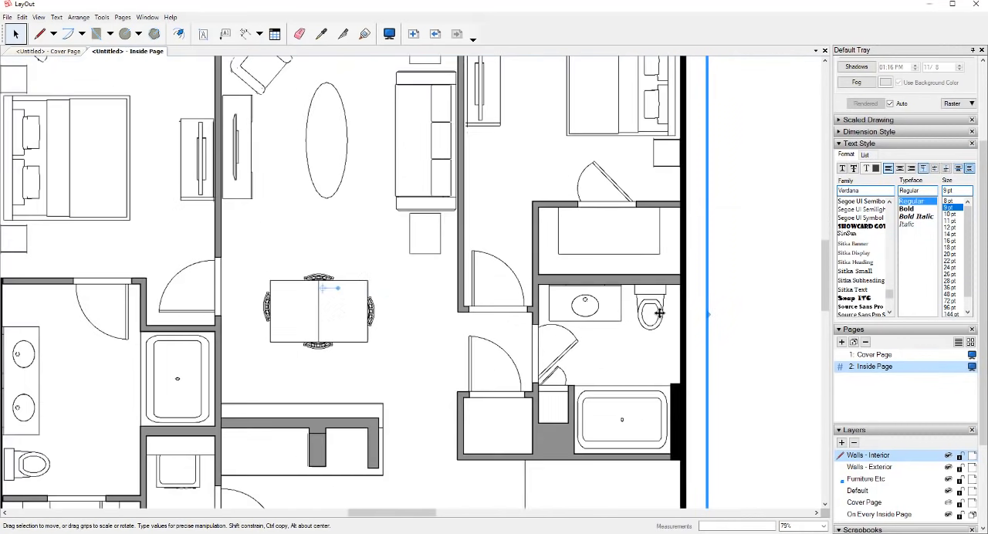
- Make Furniture Etc the active layer and set the furniture viewport's rendering mode to Vector, accepting the notice about complex styles
{"action": "left_click", "coordinate": [964, 105]}
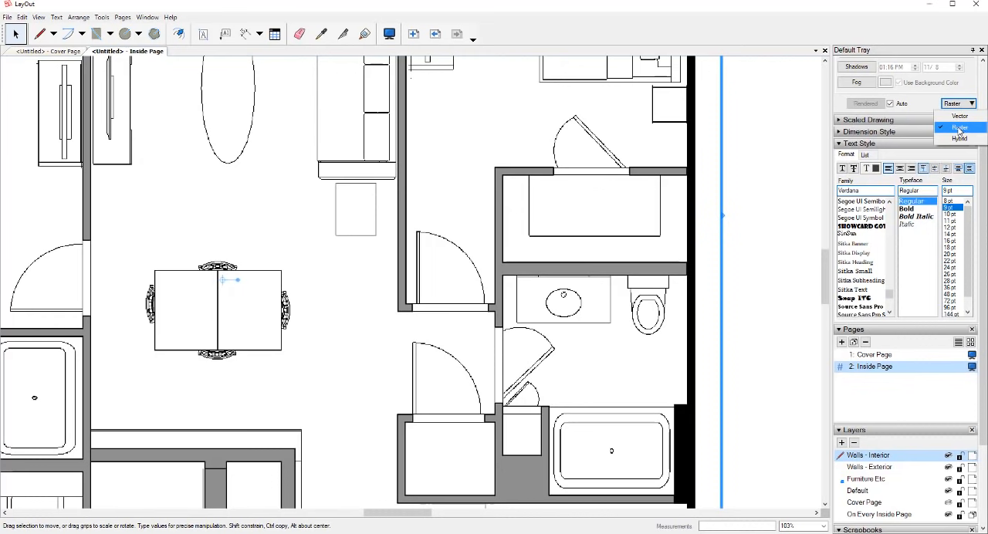
{"action": "left_click", "coordinate": [758, 303]}
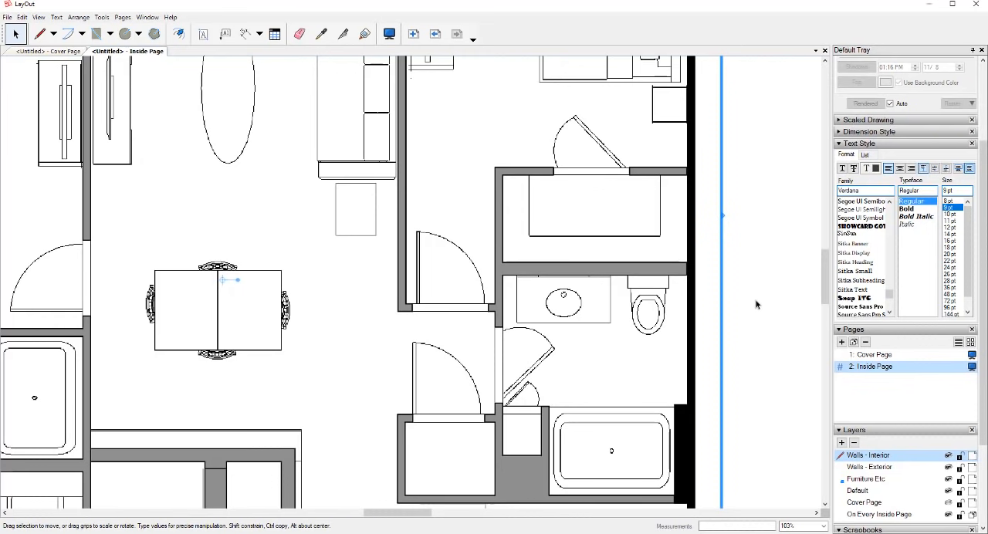
{"action": "left_click", "coordinate": [583, 133]}
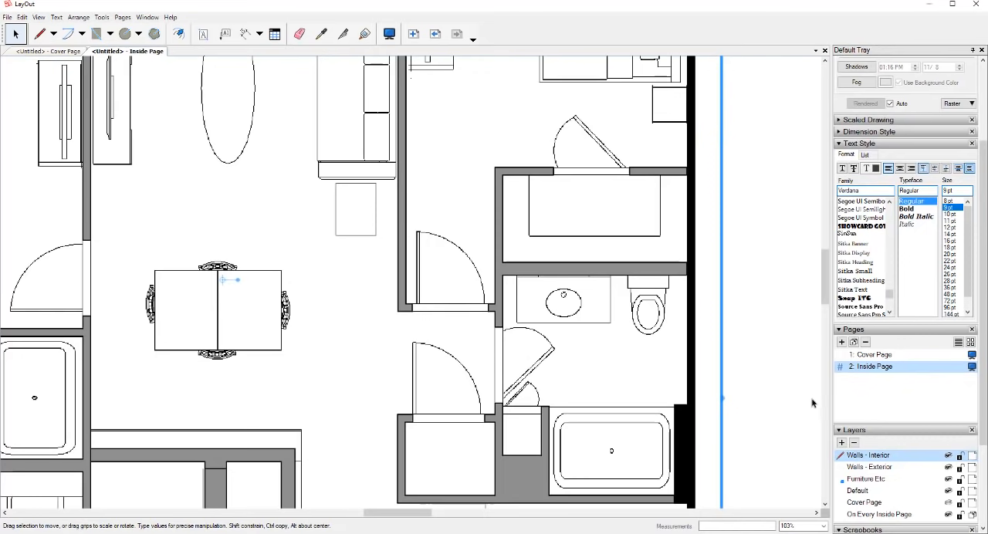
{"action": "scroll", "coordinate": [812, 403], "scroll_direction": "down", "scroll_amount": 1}
{"action": "left_click", "coordinate": [841, 480]}
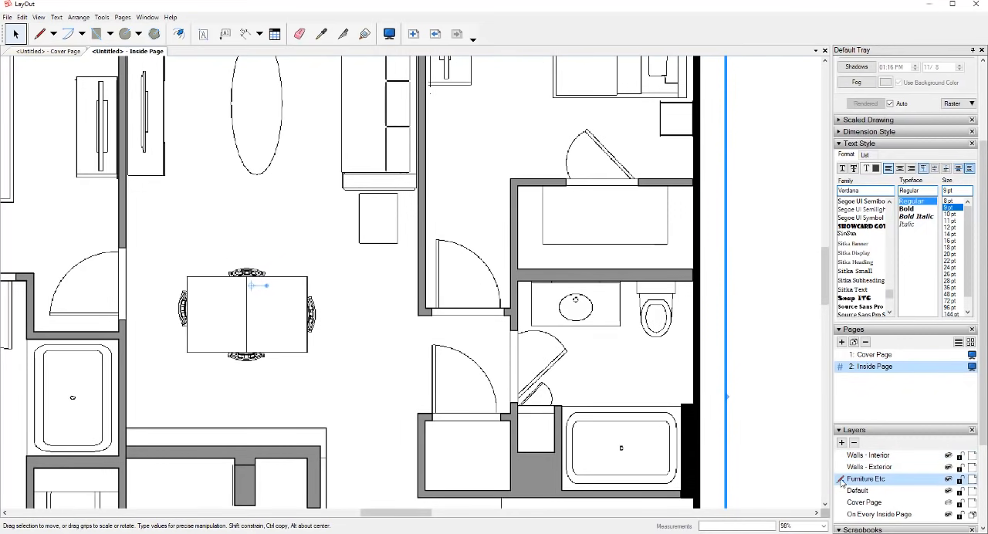
{"action": "left_click", "coordinate": [955, 103]}
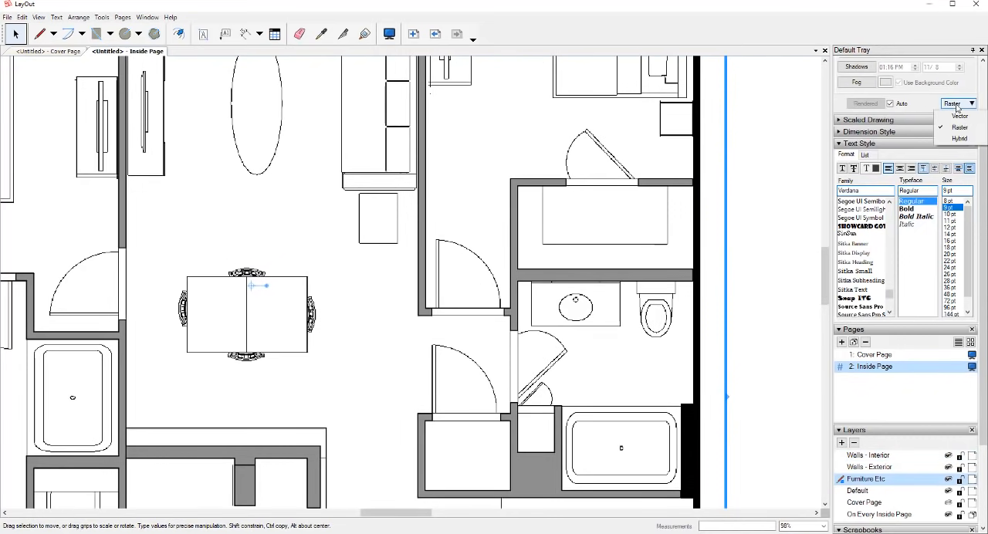
{"action": "left_click", "coordinate": [963, 124]}
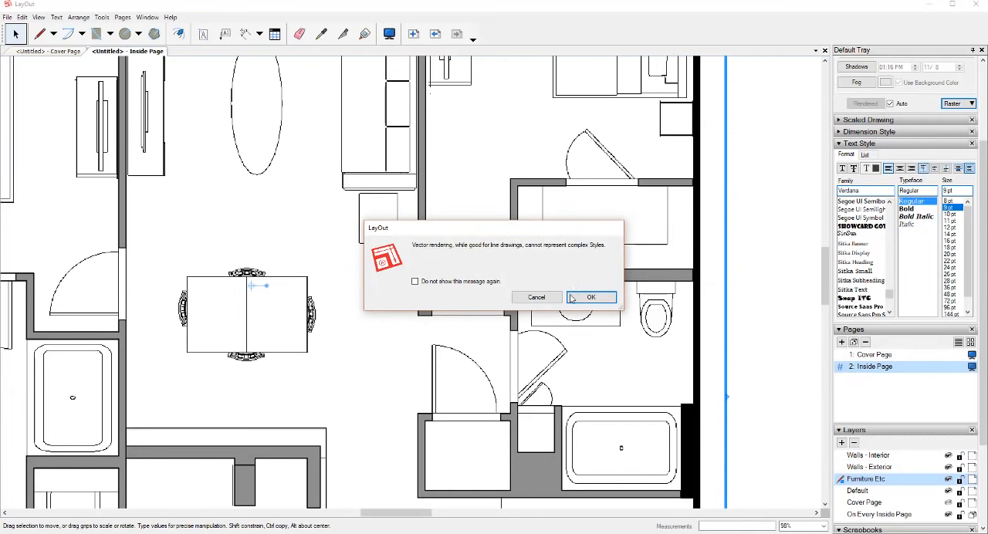
{"action": "left_click", "coordinate": [589, 296]}
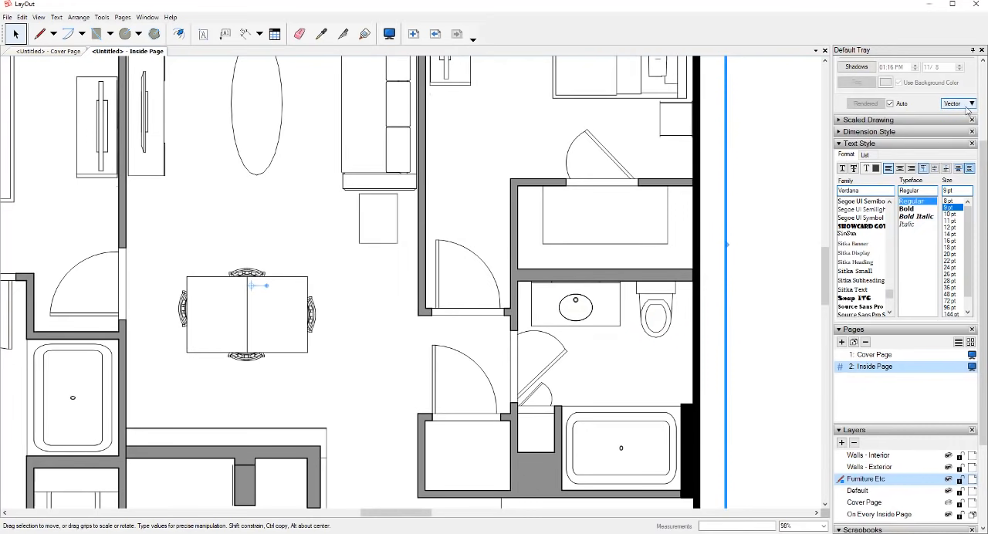
- Inspect the vector-rendered furniture linework up close and across the full plan, and review the available rendering modes
{"action": "scroll", "coordinate": [643, 296], "scroll_direction": "up", "scroll_amount": 3}
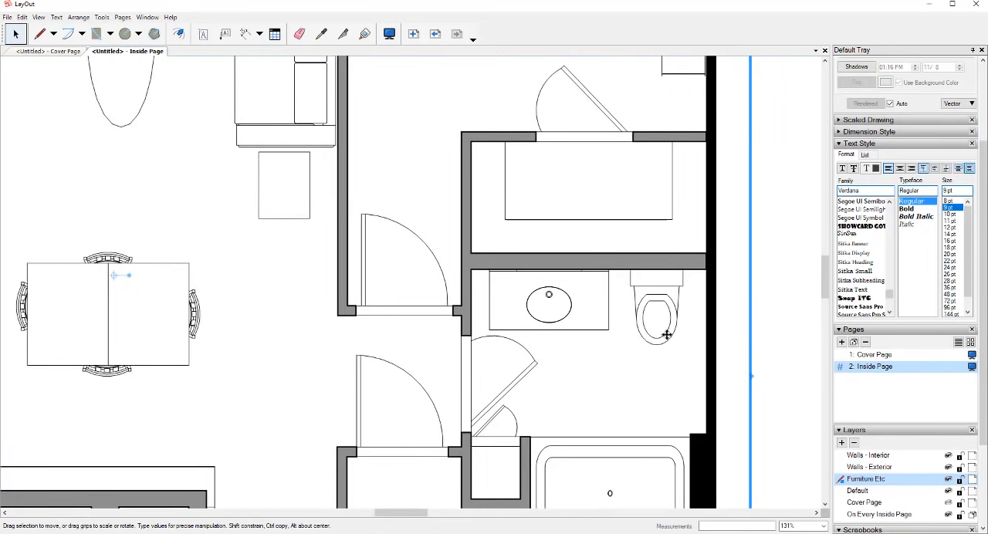
{"action": "scroll", "coordinate": [640, 332], "scroll_direction": "down", "scroll_amount": 5}
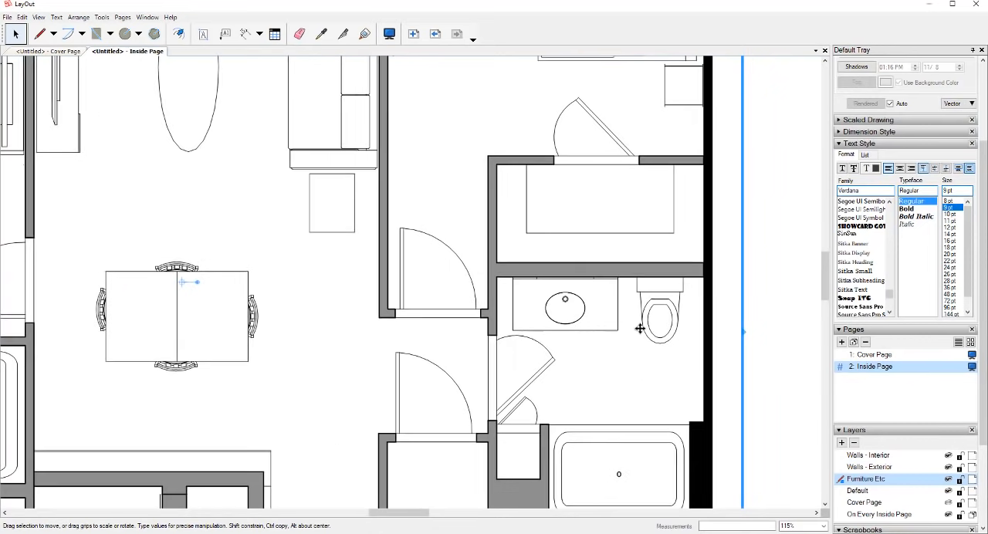
{"action": "scroll", "coordinate": [602, 335], "scroll_direction": "down", "scroll_amount": 2}
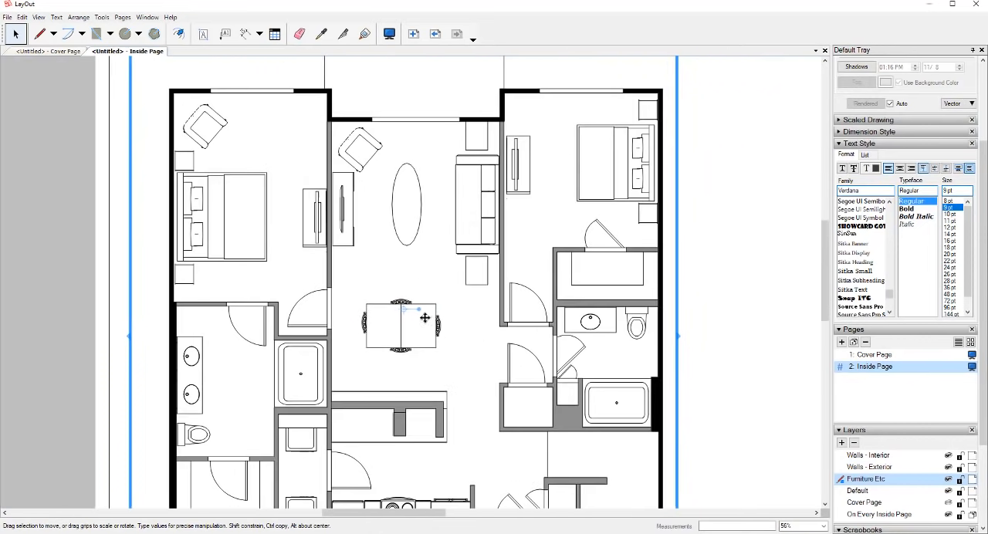
{"action": "scroll", "coordinate": [346, 161], "scroll_direction": "down", "scroll_amount": 1}
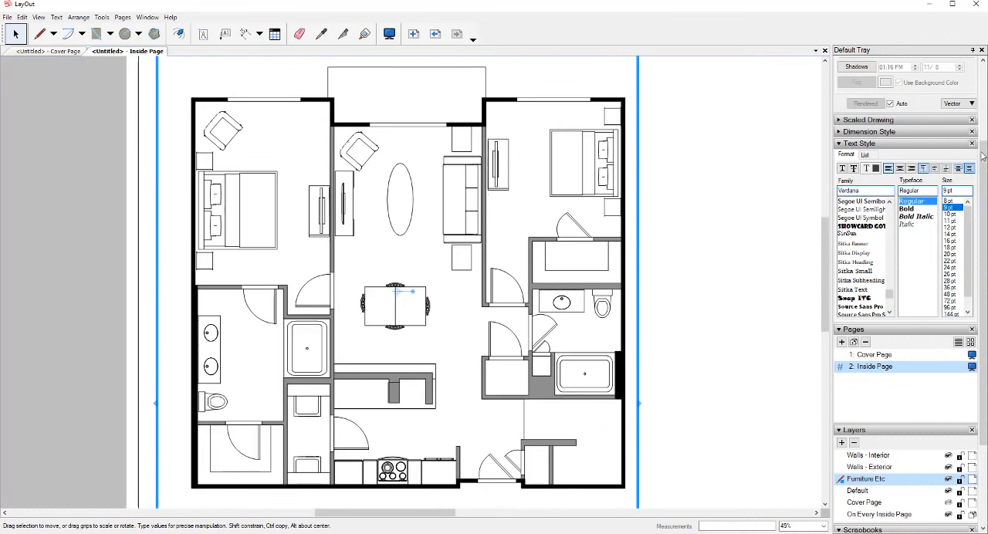
{"action": "left_click", "coordinate": [961, 105]}
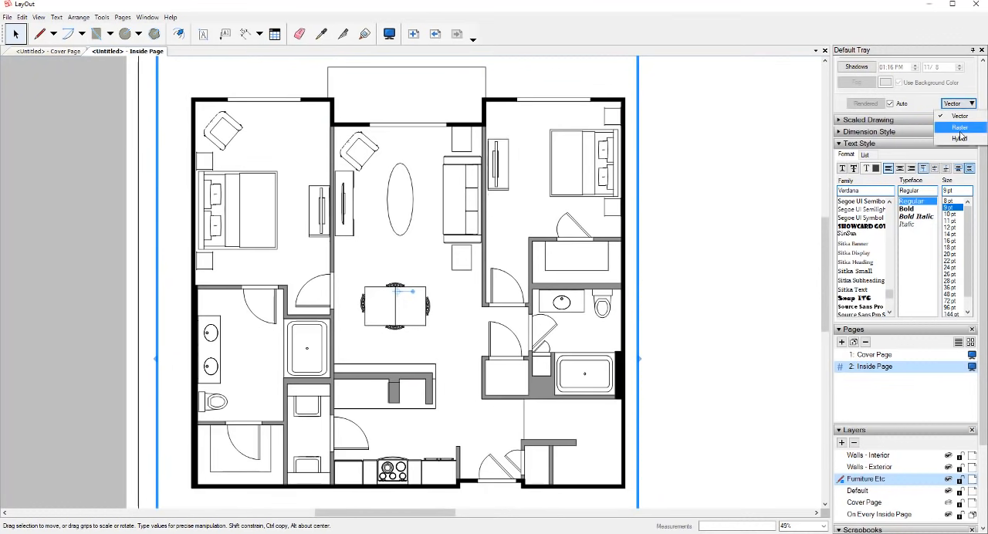
{"action": "left_click", "coordinate": [715, 251]}
{"action": "scroll", "coordinate": [541, 301], "scroll_direction": "up", "scroll_amount": 3}
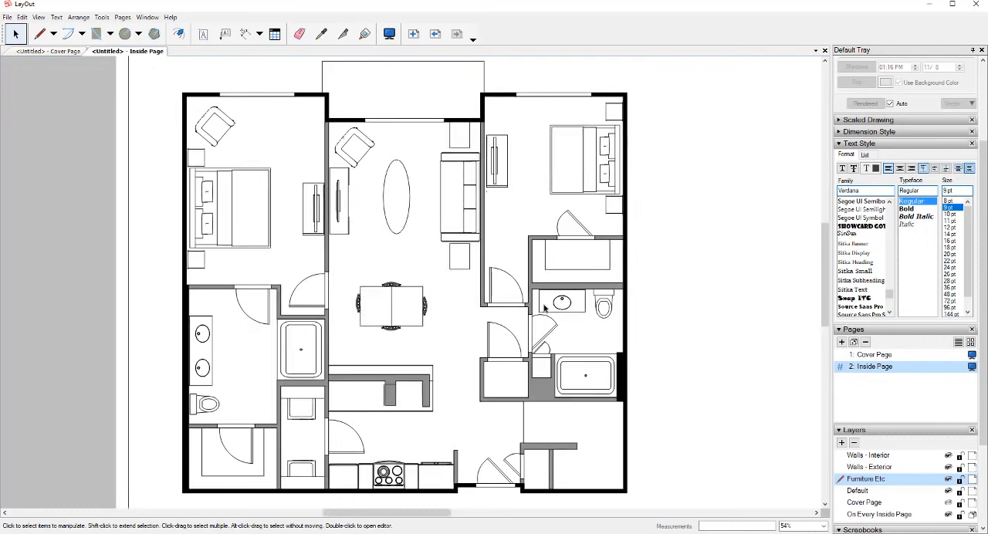
- Switch to the SketchUp model's Interior Walls - Shaded scene and set its style's section line width to 5
{"action": "left_click", "coordinate": [564, 412]}
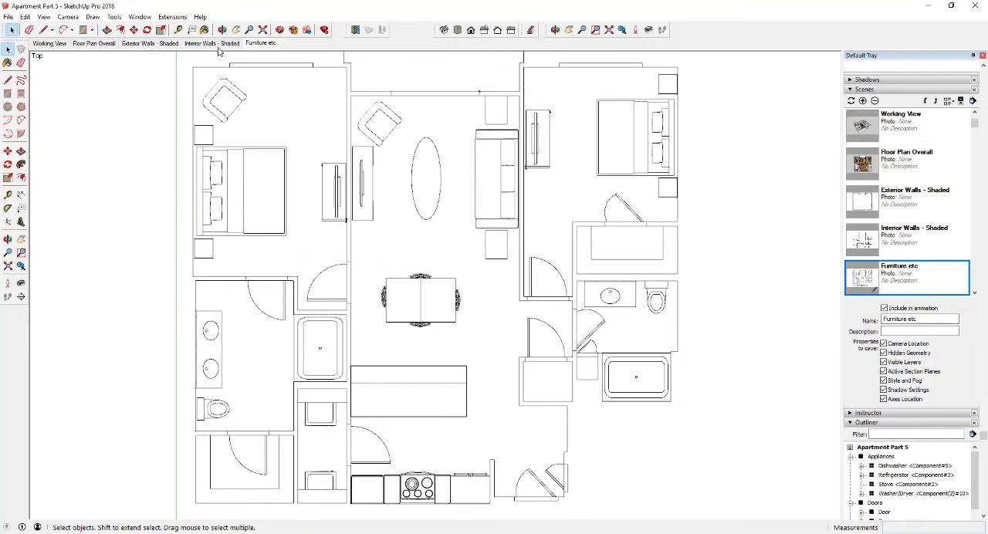
{"action": "left_click", "coordinate": [212, 43]}
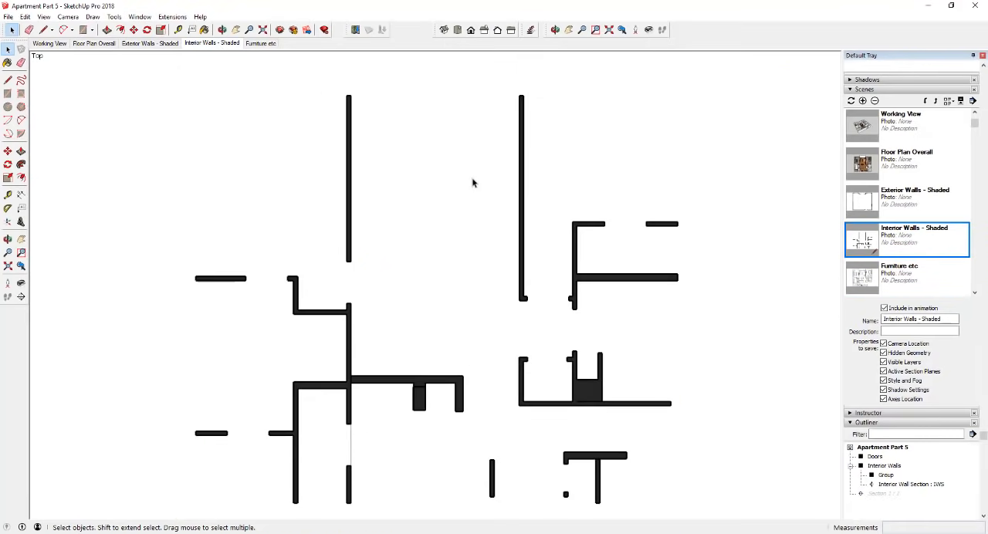
{"action": "scroll", "coordinate": [911, 308], "scroll_direction": "up", "scroll_amount": 10}
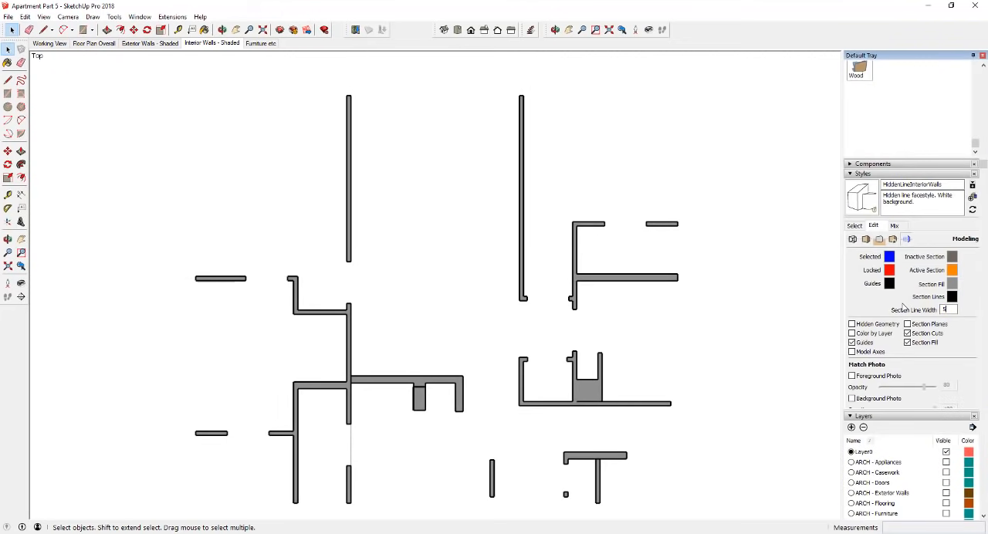
{"action": "key", "text": "Return"}
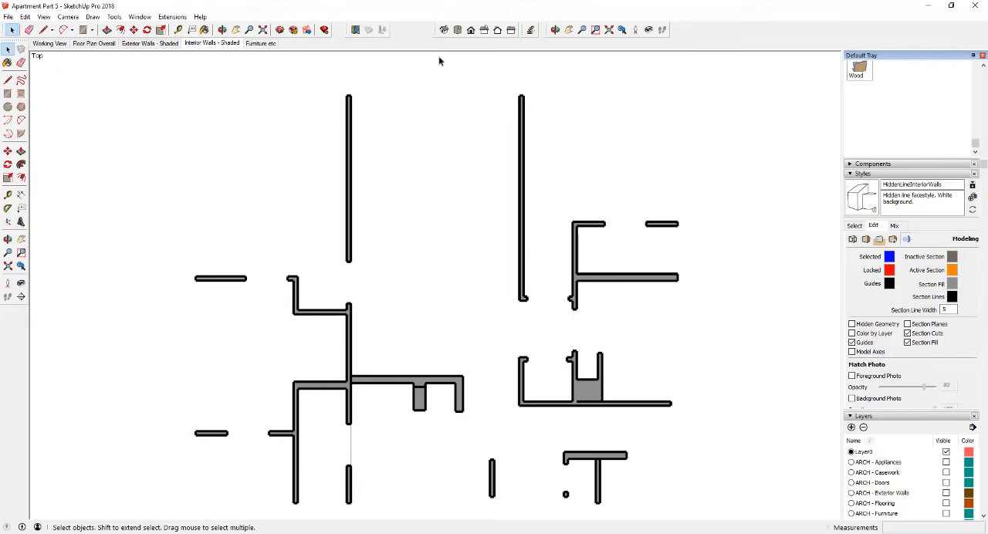
- Update the Interior Walls - Shaded scene with the changed style and save the SketchUp model
{"action": "right_click", "coordinate": [228, 47]}
{"action": "left_click", "coordinate": [258, 87]}
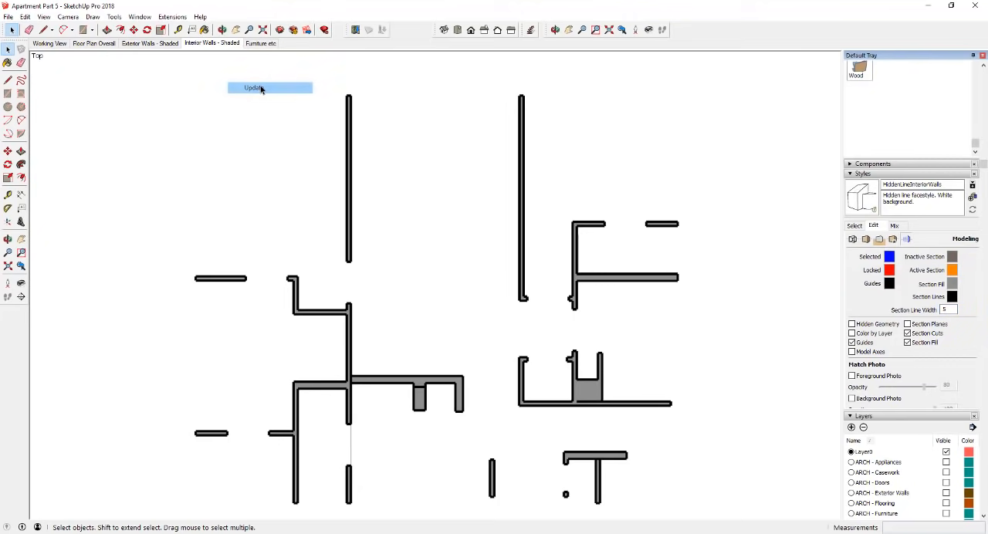
{"action": "left_click", "coordinate": [6, 17]}
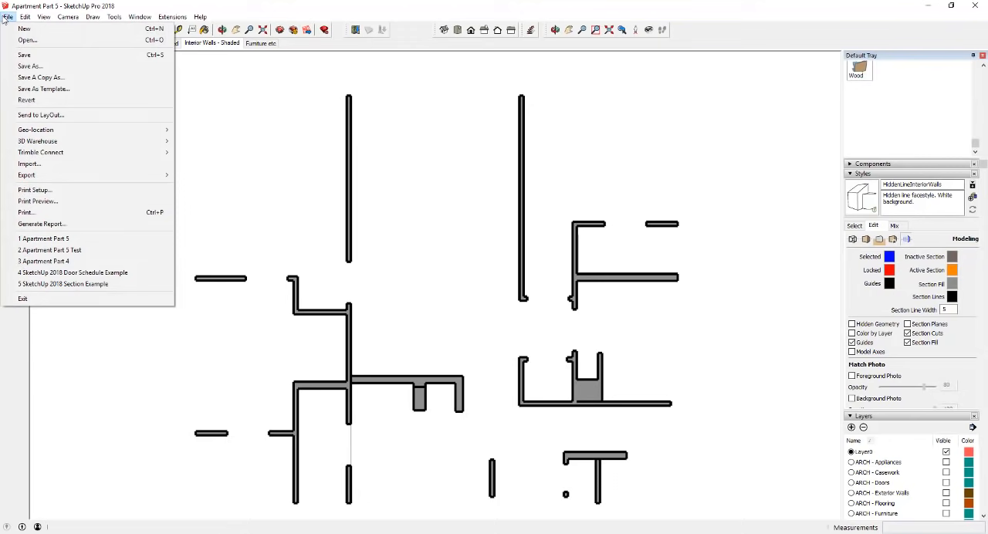
{"action": "left_click", "coordinate": [23, 56]}
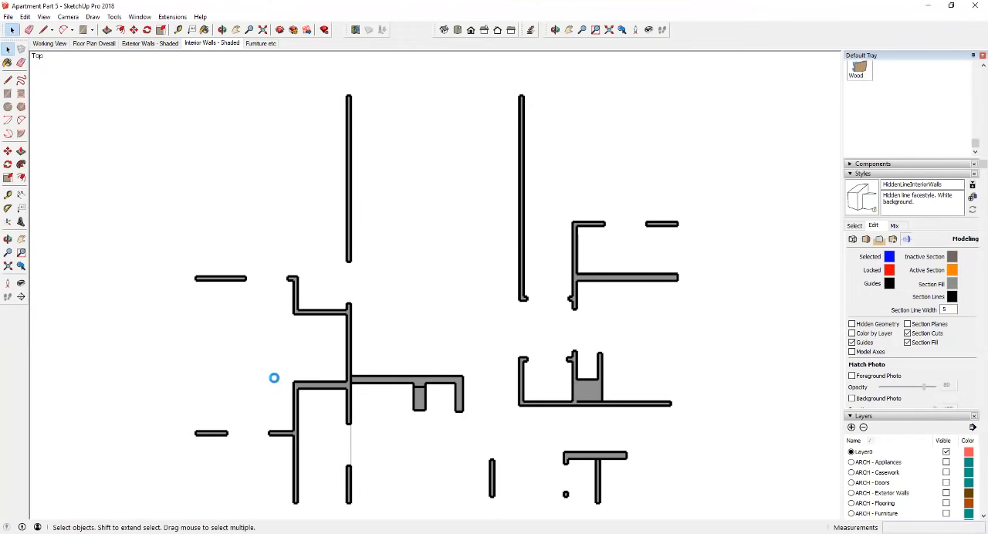
- Return to LayOut, make Walls - Interior the active layer and update the interior walls viewport's model reference
{"action": "key", "text": "alt+Tab"}
{"action": "left_click", "coordinate": [840, 457]}
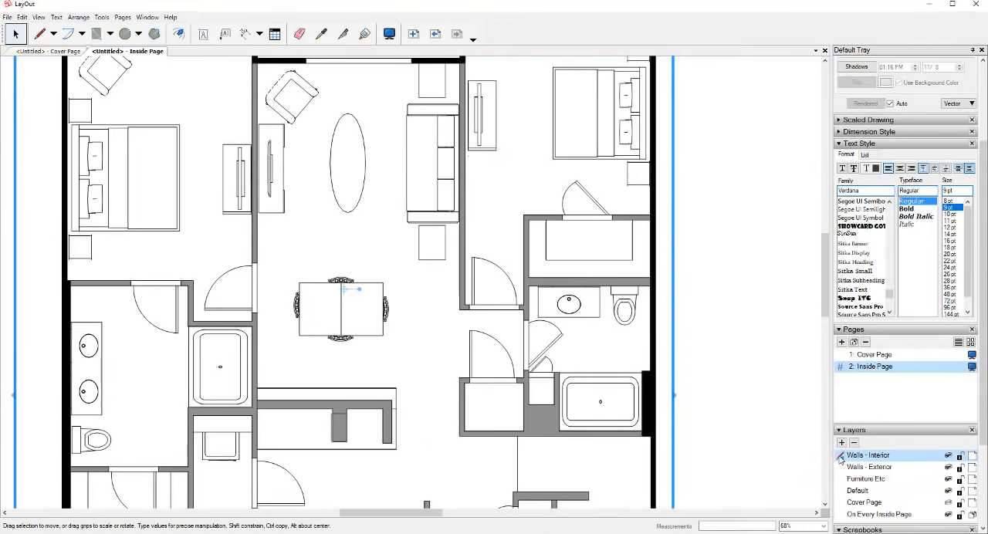
{"action": "right_click", "coordinate": [588, 283]}
{"action": "left_click", "coordinate": [633, 188]}
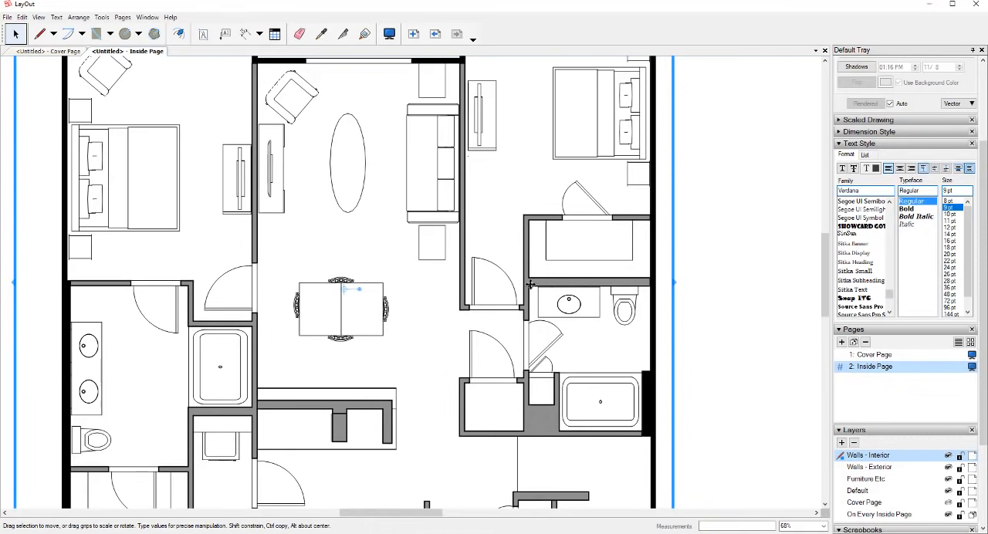
- Check the updated interior wall outlines up close and in the complete floor plan with the viewport deselected
{"action": "scroll", "coordinate": [525, 222], "scroll_direction": "up", "scroll_amount": 5}
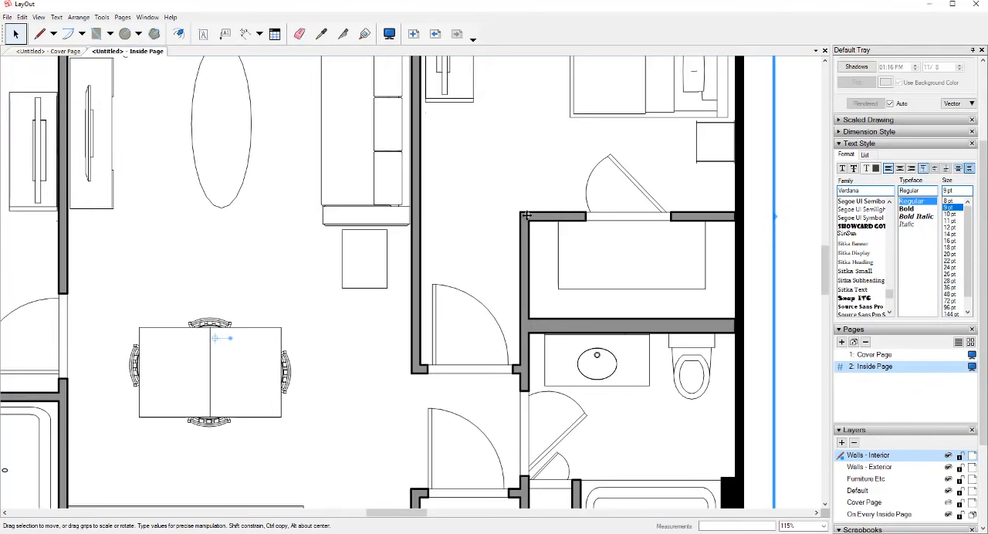
{"action": "scroll", "coordinate": [525, 218], "scroll_direction": "down", "scroll_amount": 6}
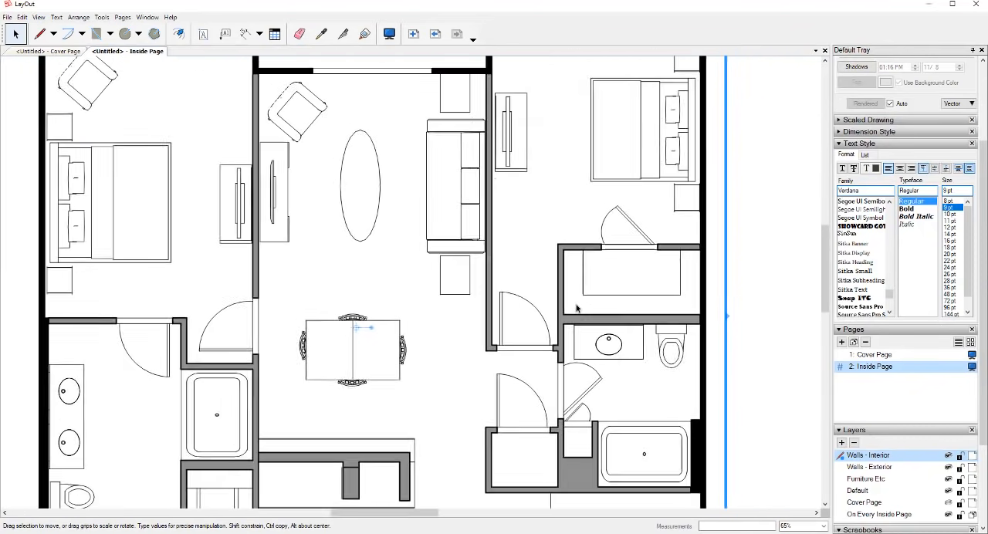
{"action": "scroll", "coordinate": [419, 235], "scroll_direction": "down", "scroll_amount": 2}
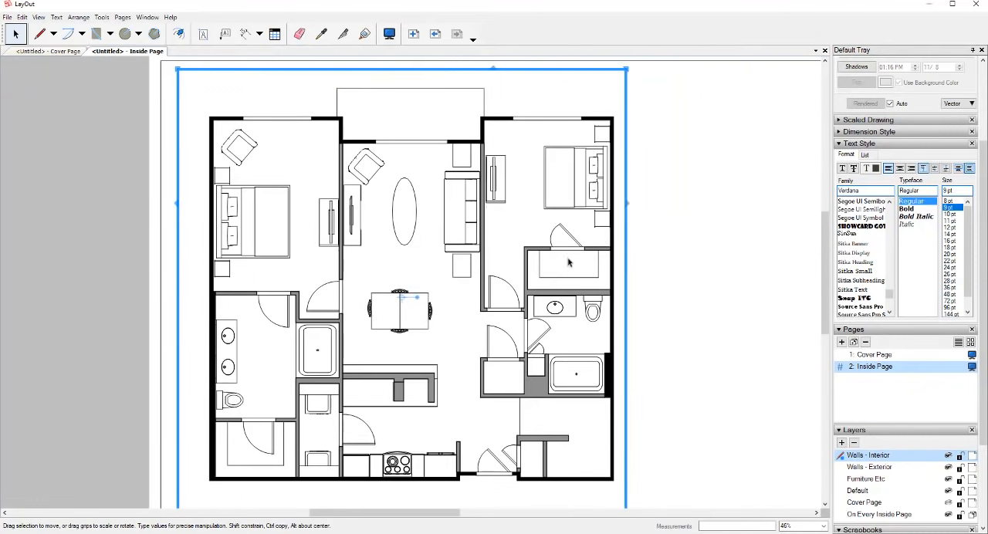
{"action": "left_click", "coordinate": [694, 275]}
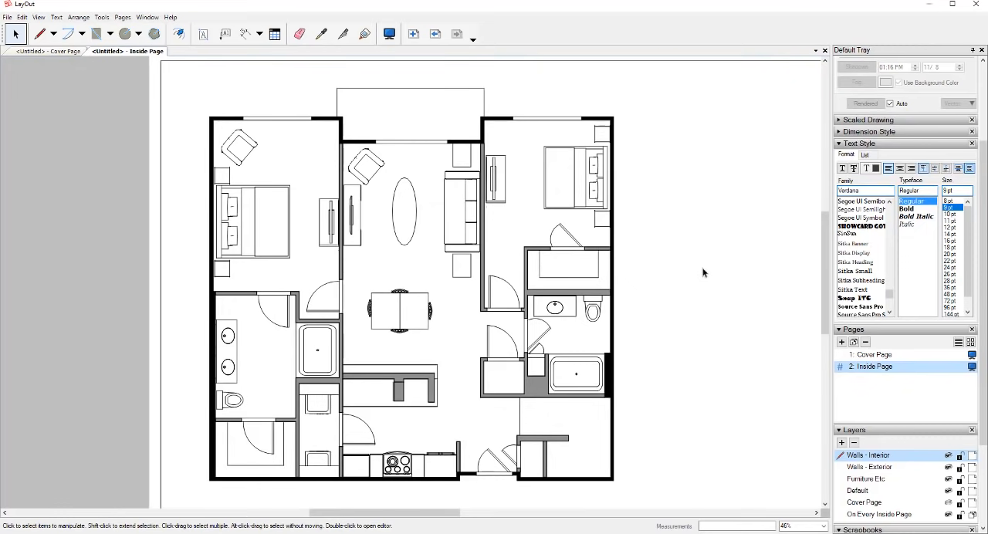
{"action": "scroll", "coordinate": [730, 309], "scroll_direction": "down", "scroll_amount": 1}
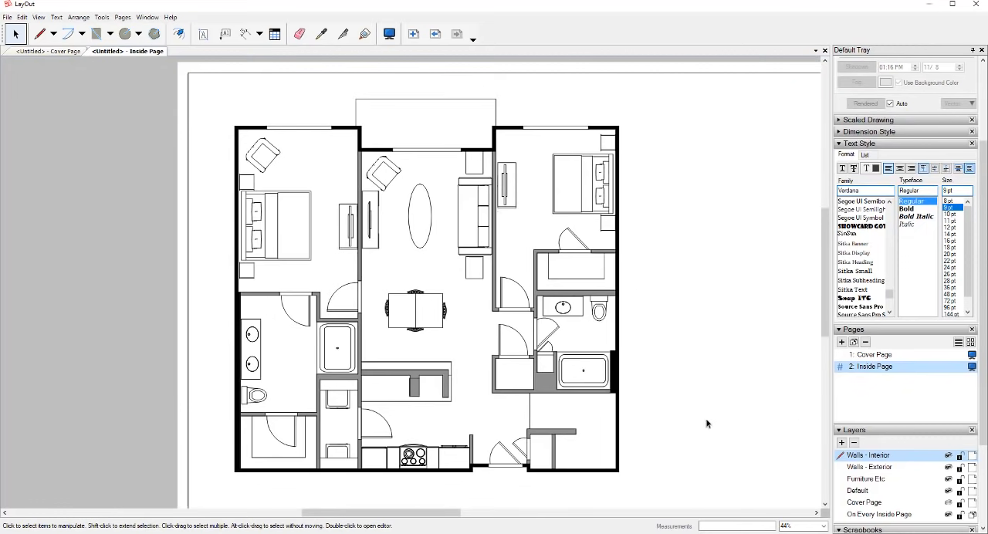
{"action": "scroll", "coordinate": [767, 429], "scroll_direction": "up", "scroll_amount": 1}
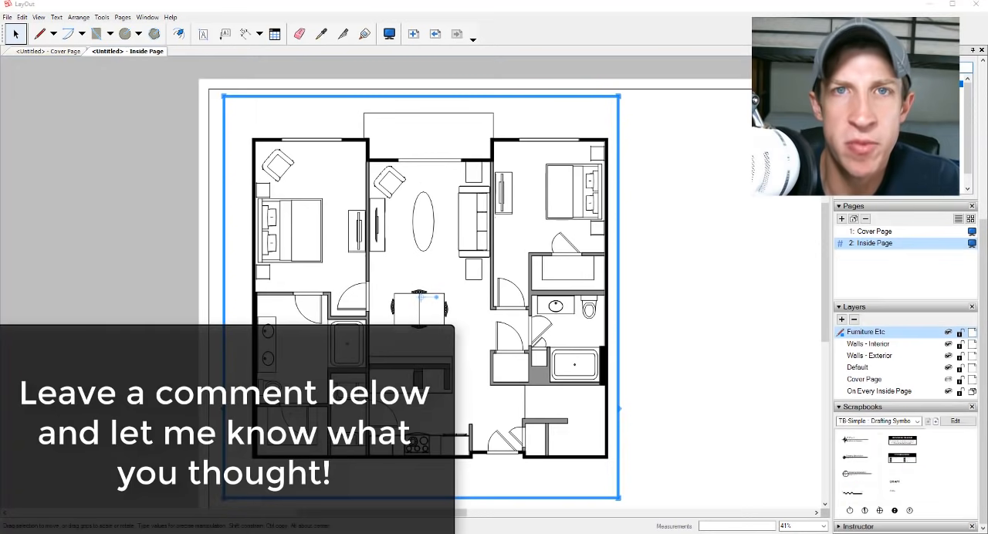